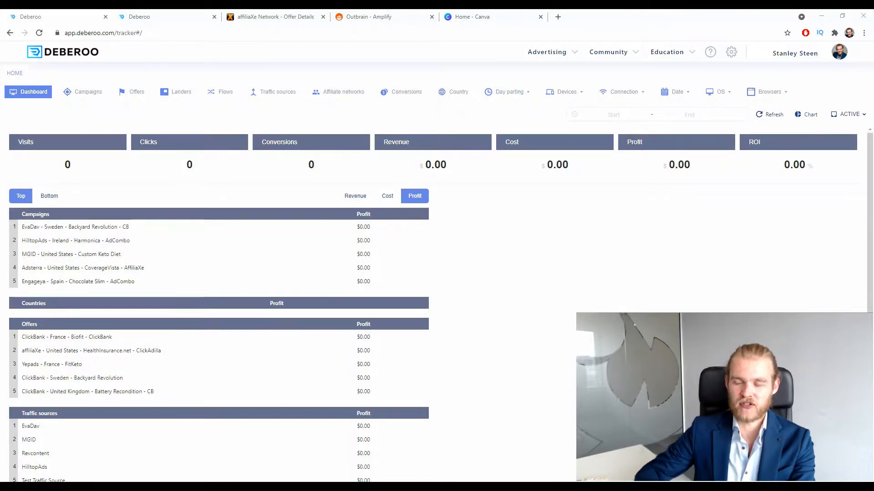
Switch to the affiliaXe offer page and examine the Insurancerateusa.com auto insurance offer's title, conversion type, country and tracking link.
left_click(253, 13)
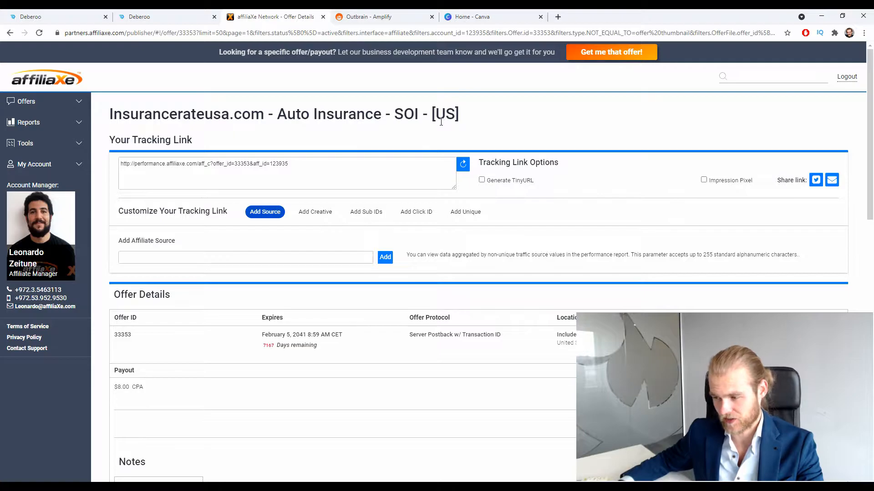
double_click(395, 114)
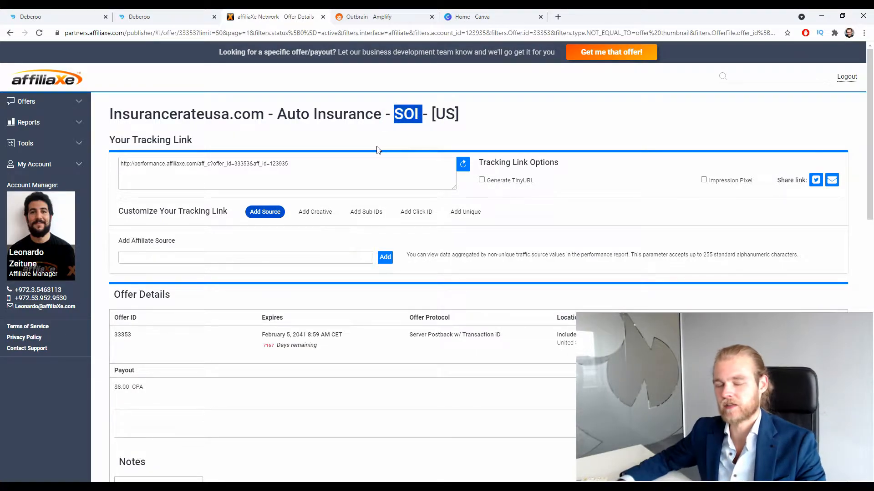
double_click(444, 112)
left_click(477, 114)
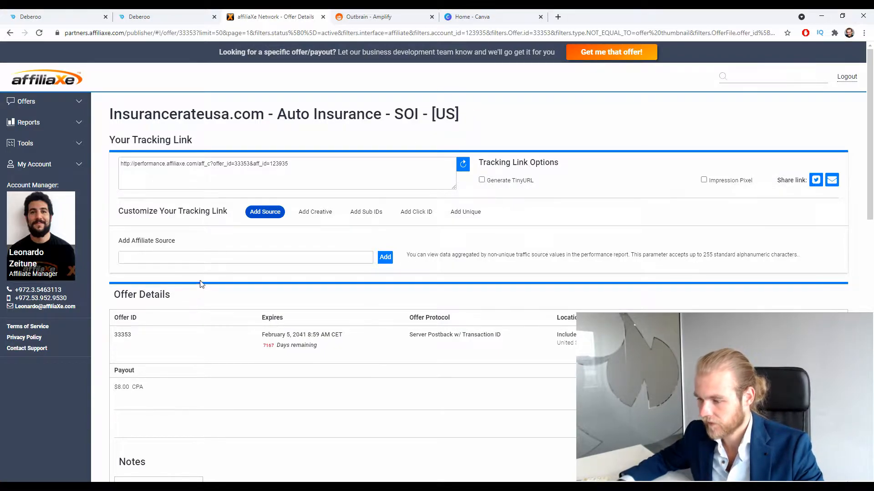
left_click(303, 163)
left_click(253, 140)
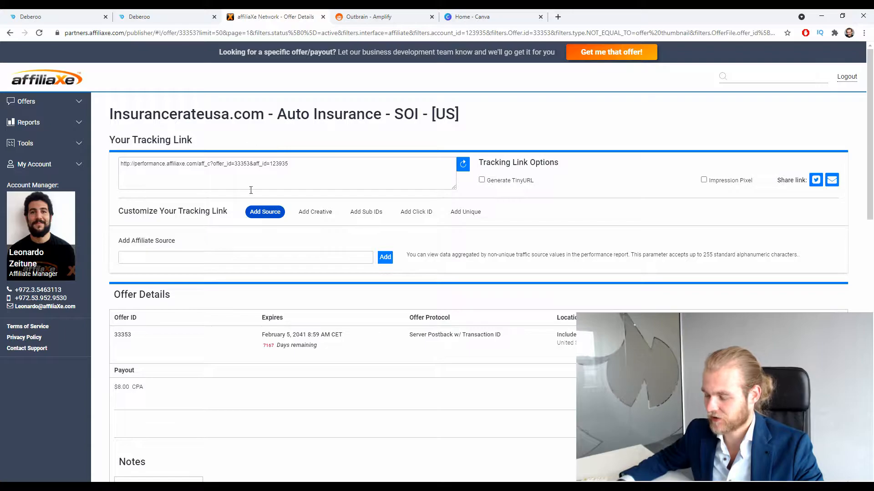
Review the offer's details, payout and notes, checking that native traffic is among the allowed promotion types.
scroll(249, 201, "down", 1)
scroll(250, 201, "down", 3)
scroll(251, 201, "up", 2)
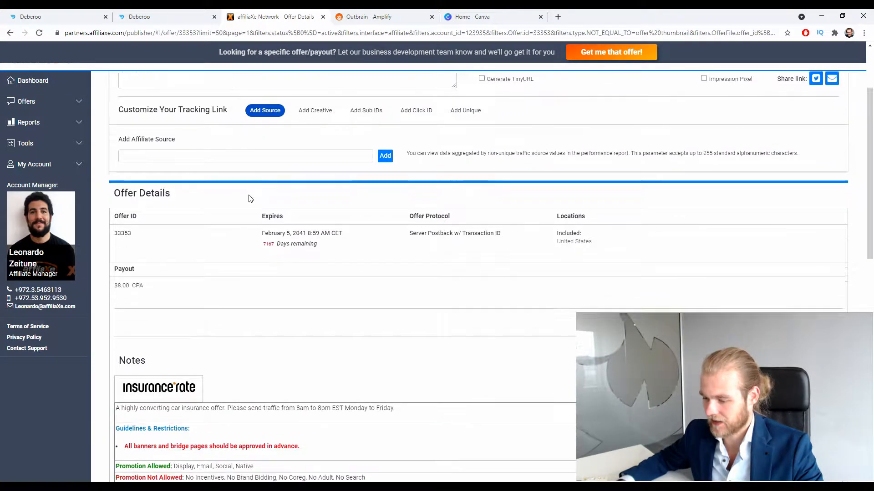
scroll(249, 200, "down", 4)
scroll(250, 200, "down", 2)
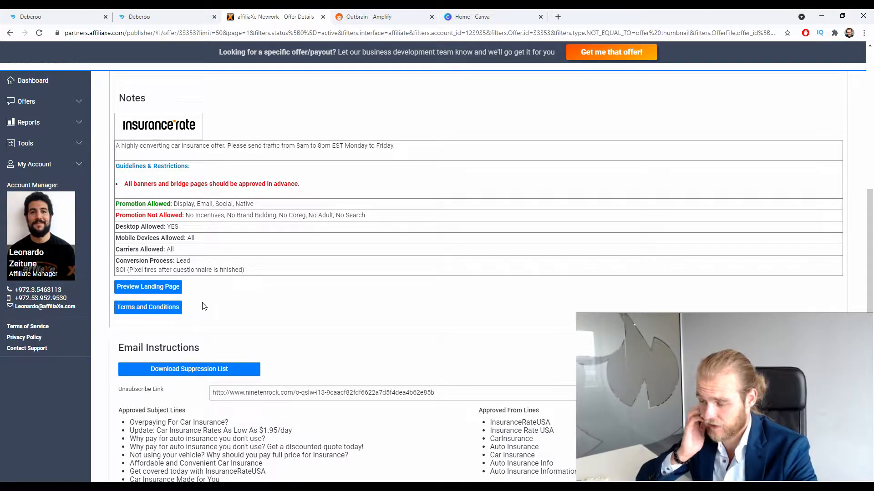
left_click_drag(255, 203, 236, 203)
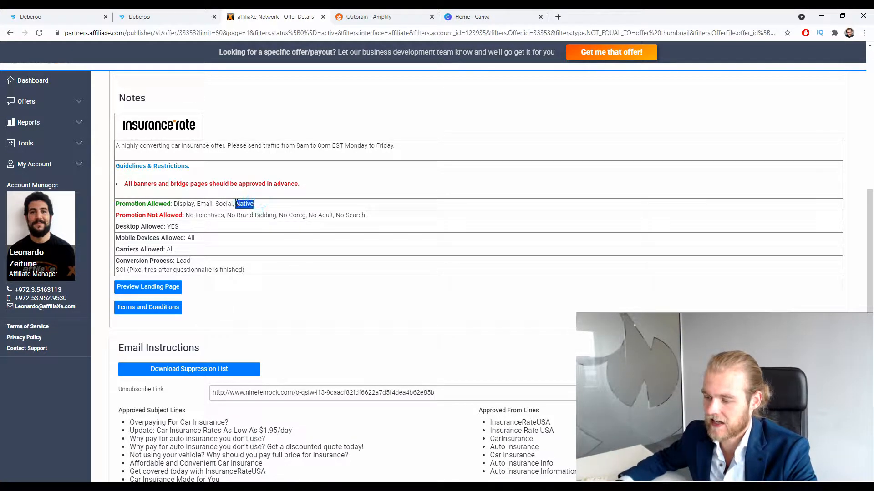
left_click(324, 212)
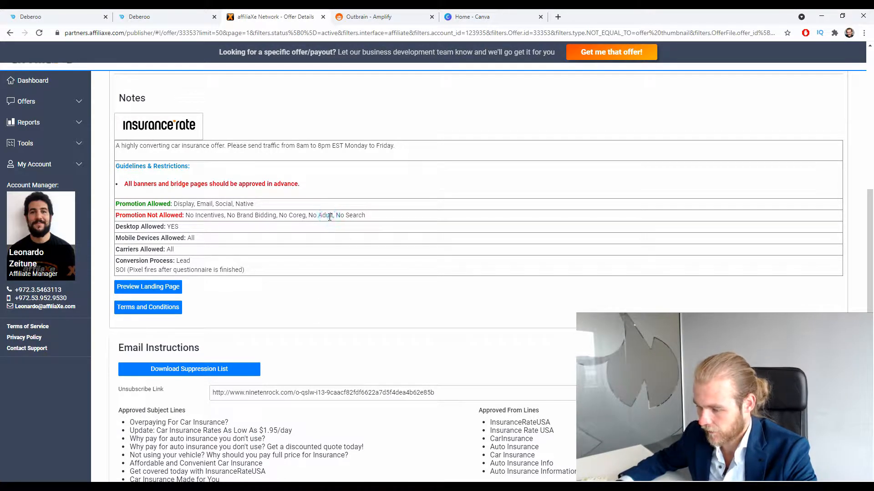
Preview the offer's landing page and start its free quote form, choosing BMW as the vehicle make and a vehicle year.
left_click(167, 287)
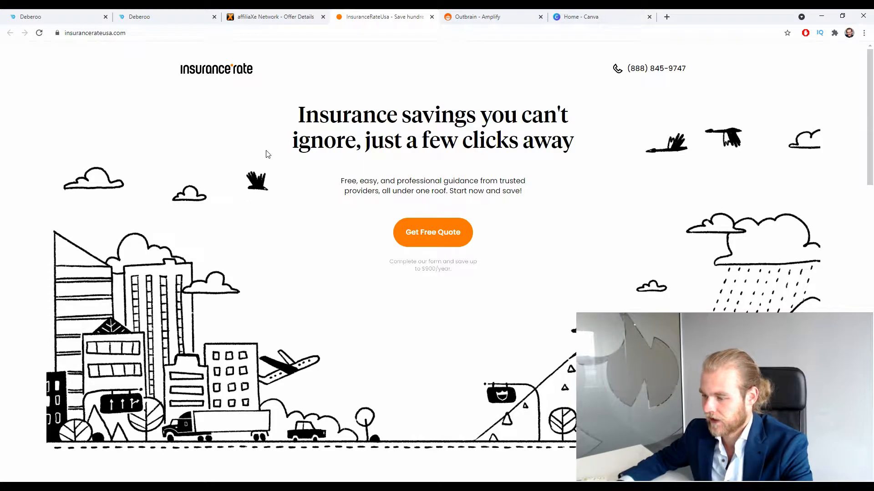
scroll(346, 162, "down", 1)
left_click(452, 194)
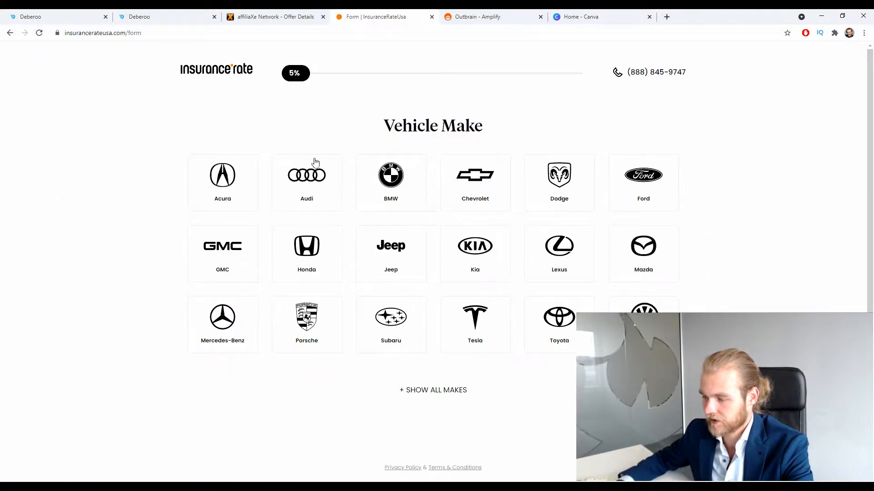
left_click(379, 197)
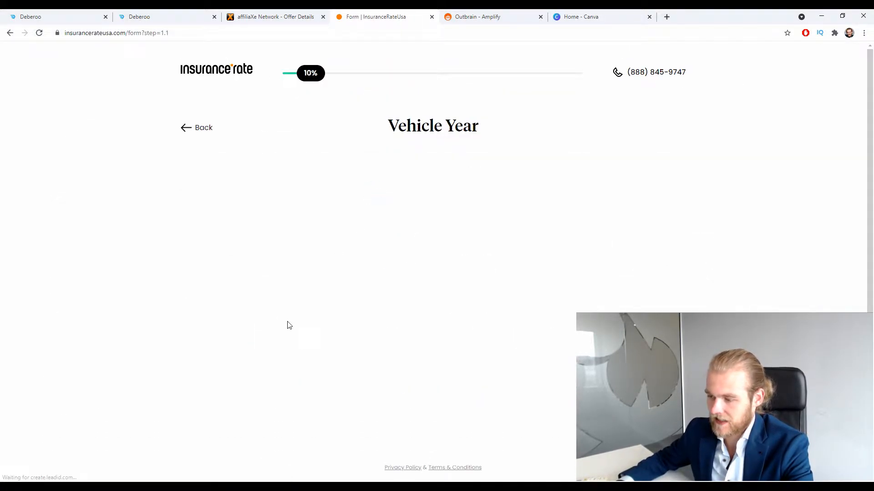
left_click(263, 200)
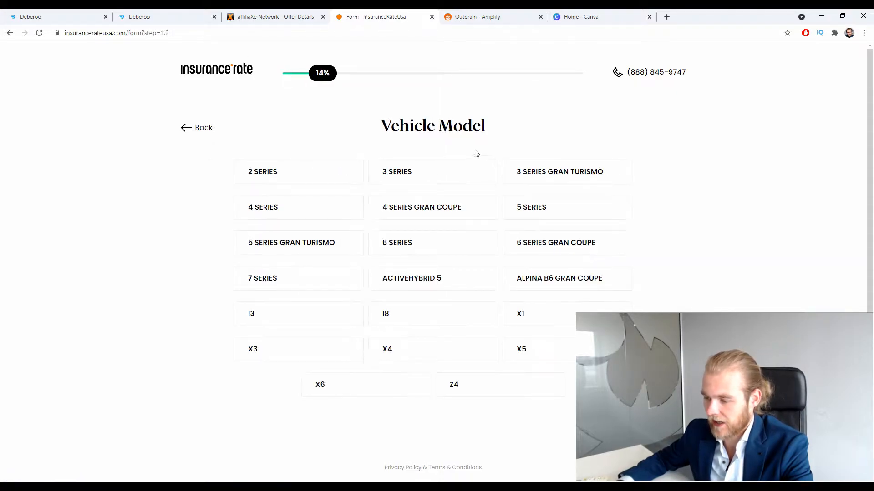
Complete the quote form's vehicle questions with 3 SERIES as the model and FINANCE as the ownership.
left_click(453, 170)
left_click(344, 172)
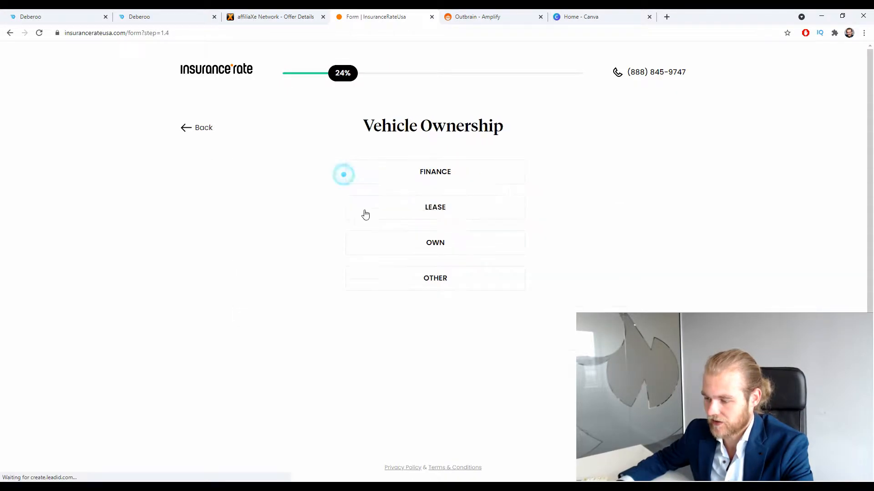
left_click(474, 172)
left_click(542, 180)
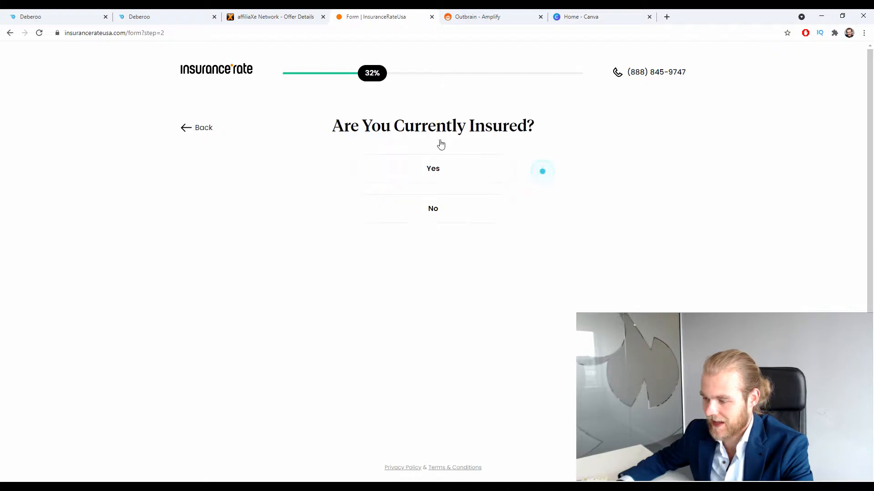
Answer Yes to being currently insured and go through the insurance history and first driver profile questions.
left_click(450, 175)
left_click(450, 216)
left_click(443, 182)
left_click(409, 220)
left_click(410, 188)
left_click(356, 195)
left_click(378, 214)
left_click(449, 255)
left_click(423, 198)
left_click(412, 255)
Submit the driver's license details as Active with no SR22, and answer No to all incidents in the past 3 years.
left_click(369, 218)
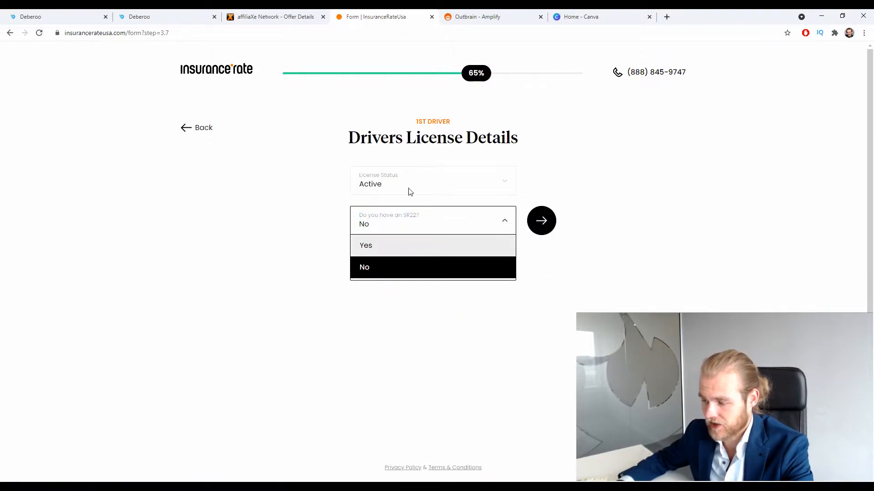
left_click(269, 240)
left_click(540, 224)
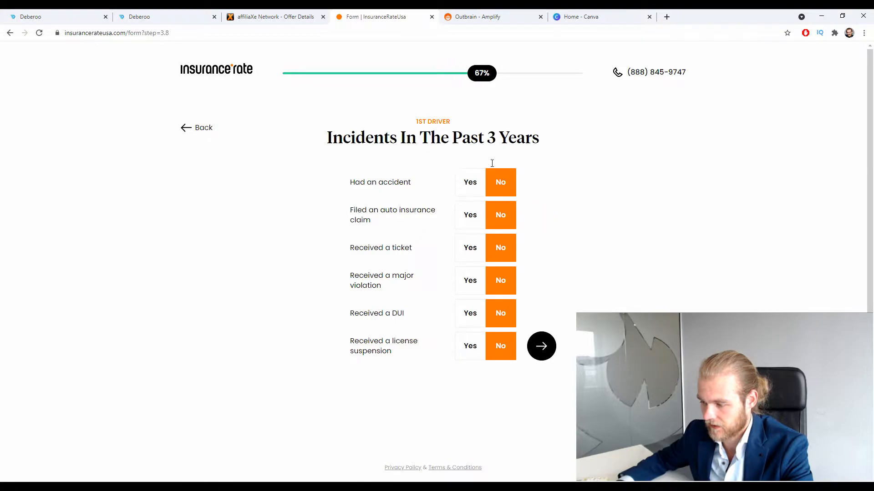
left_click(541, 346)
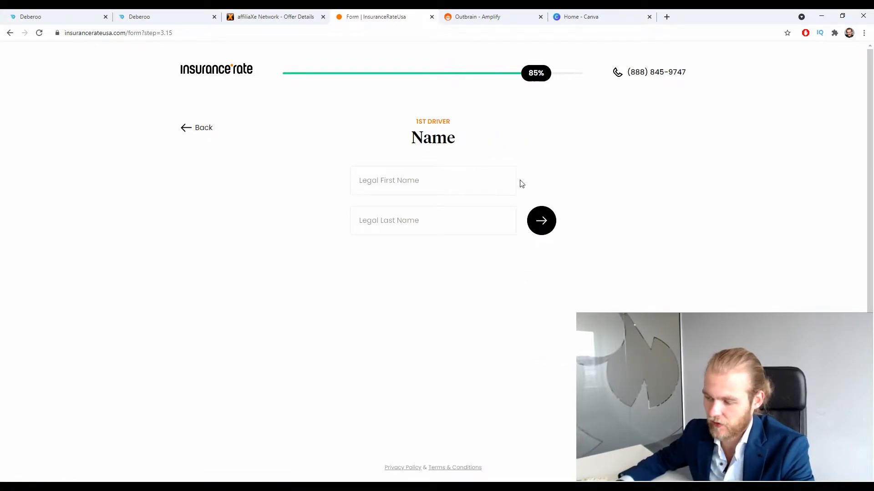
Enter a placeholder legal first and last name for the first driver and continue to the current address page.
left_click(539, 219)
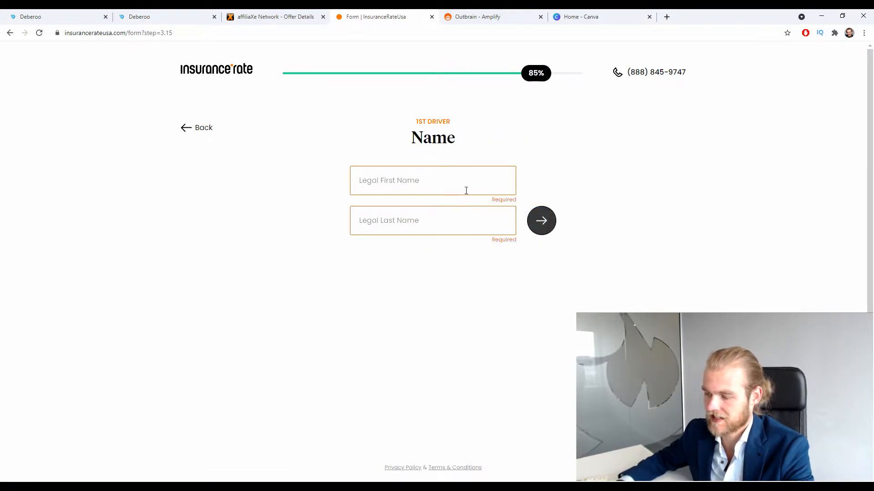
left_click(464, 190)
type("S")
left_click(449, 221)
type("S")
left_click(414, 170)
type("dd")
left_click(398, 222)
type("dd")
left_click(534, 220)
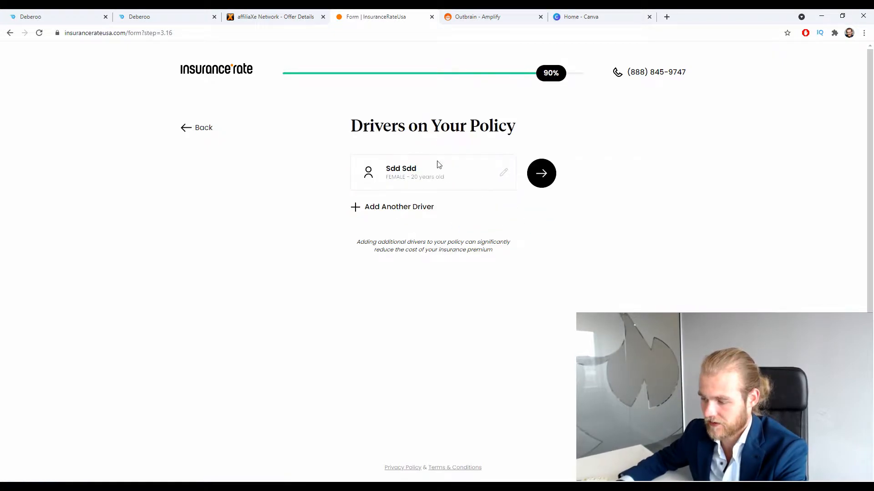
left_click(546, 171)
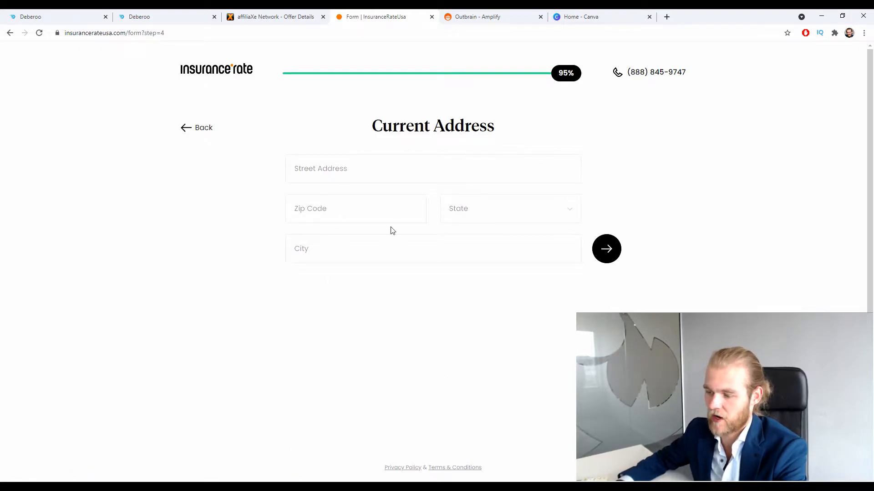
Step back through the quote form to the current insurance company question, and close the landing page preview to return to the offer.
left_click(201, 128)
left_click(202, 129)
left_click(203, 129)
left_click(202, 129)
left_click(202, 129)
left_click(202, 128)
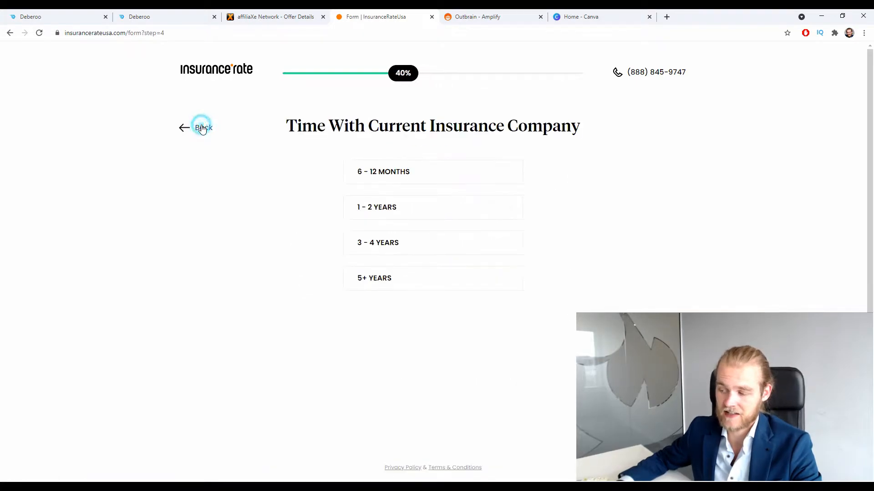
left_click(202, 128)
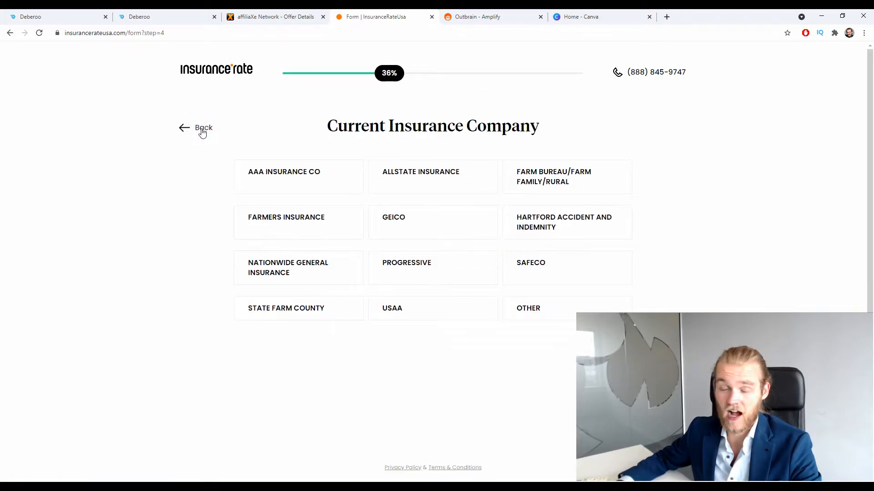
left_click(432, 17)
left_click(481, 87)
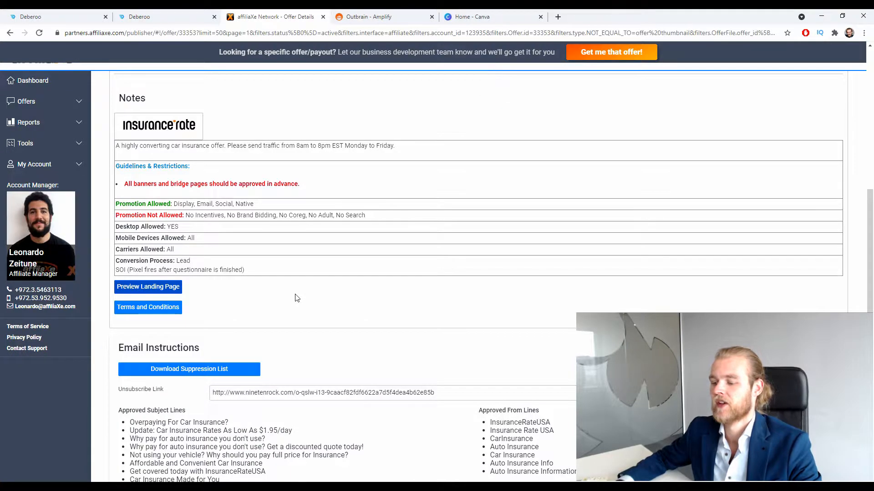
scroll(339, 173, "up", 8)
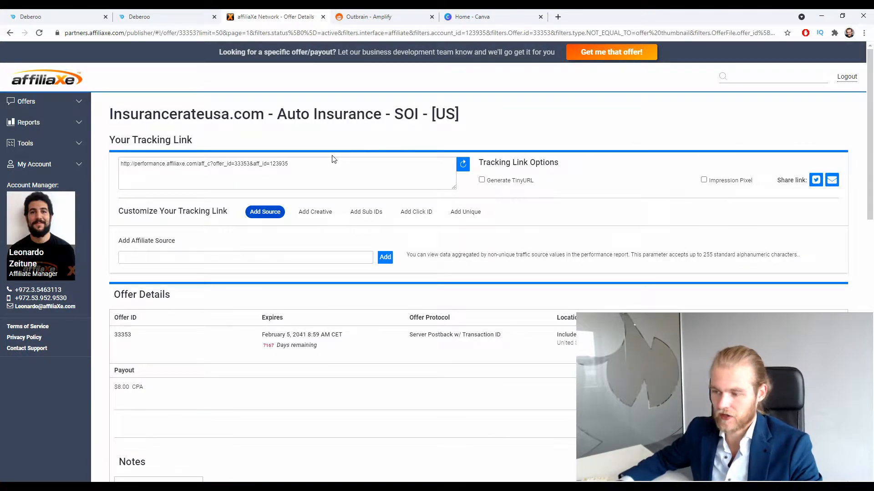
Switch to the Deberoo tracker and check the affiliate networks list for affiliaXe.
left_click(94, 16)
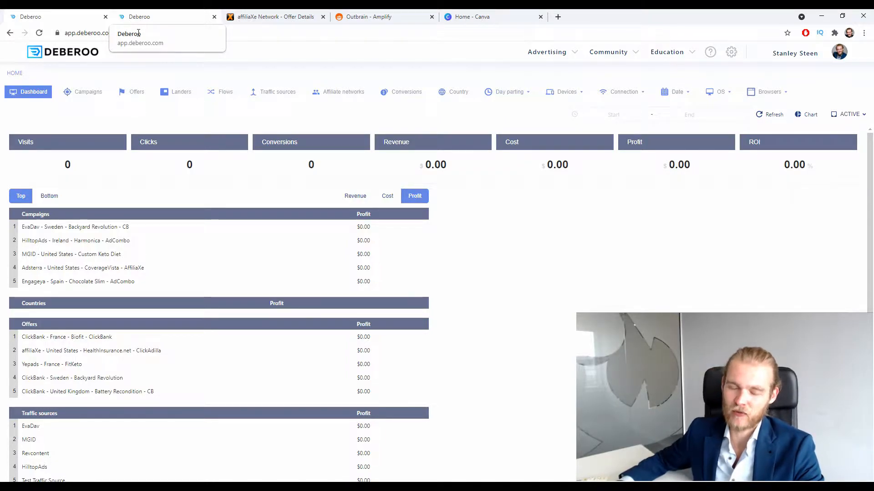
left_click(71, 24)
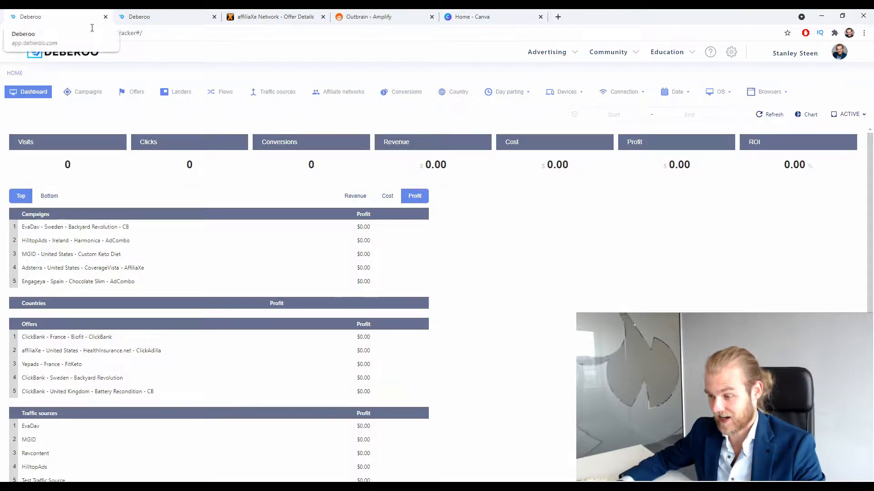
left_click(344, 93)
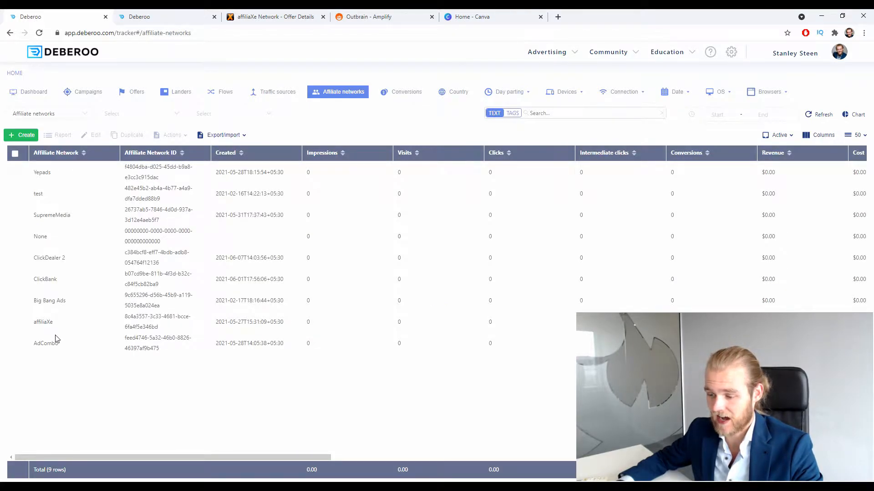
double_click(54, 324)
left_click(71, 372)
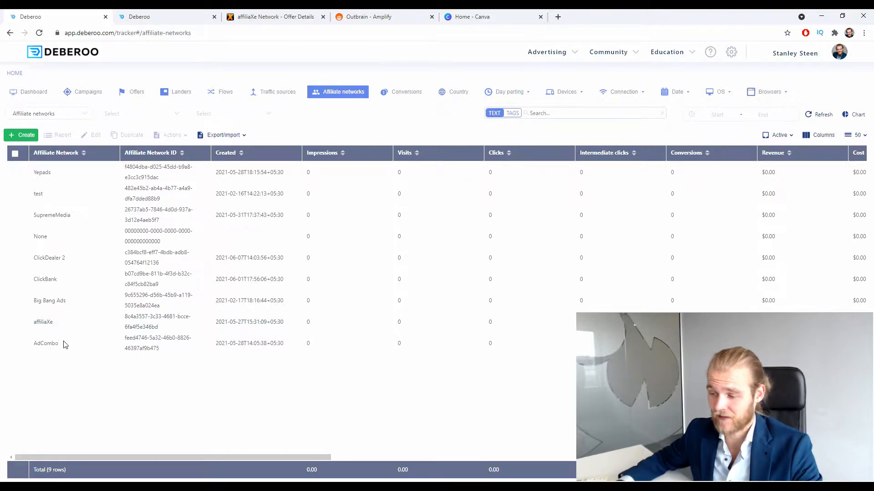
Start a new affiliate network from the affiliaXe template with the Initial workspace, and close its form.
left_click(23, 135)
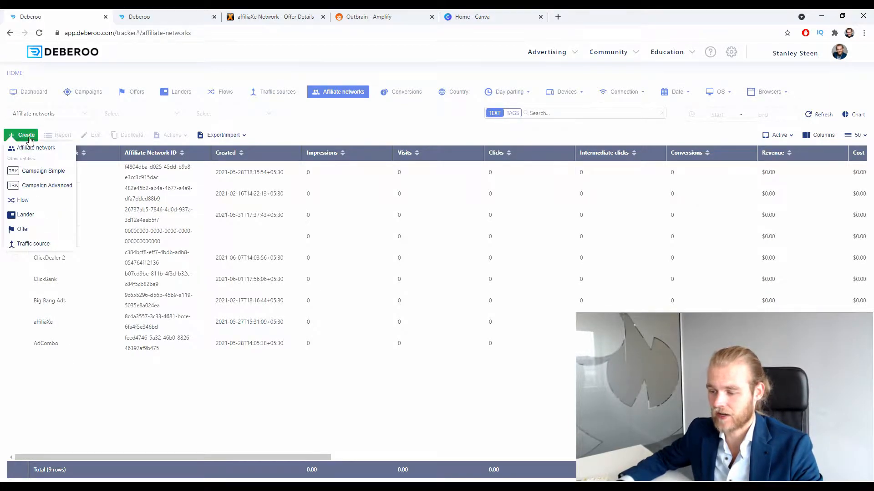
left_click(38, 147)
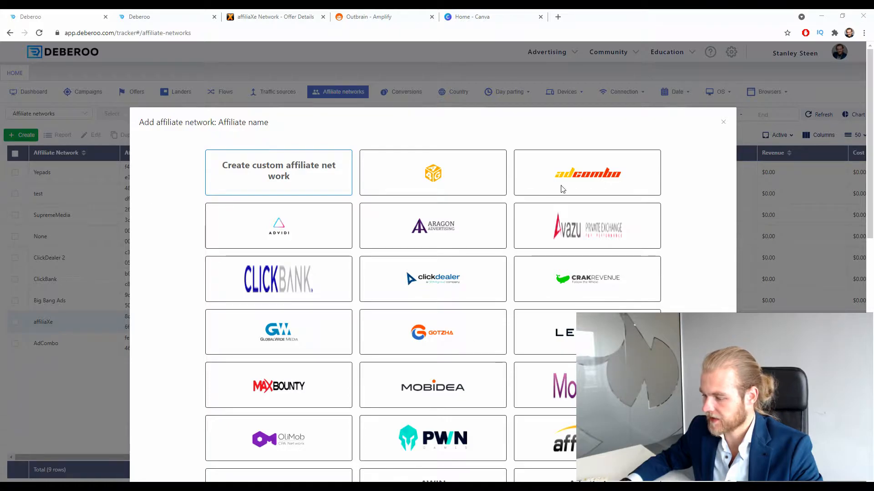
scroll(671, 273, "down", 3)
scroll(702, 150, "down", 9)
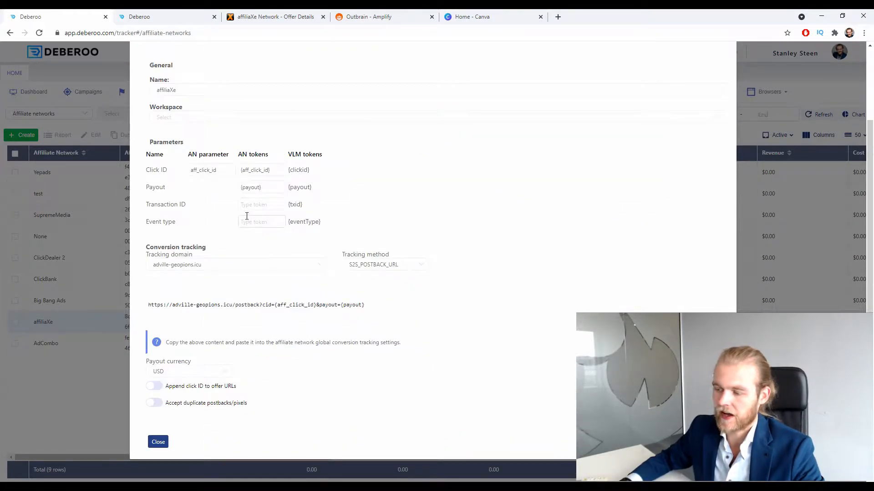
left_click(220, 117)
left_click(197, 139)
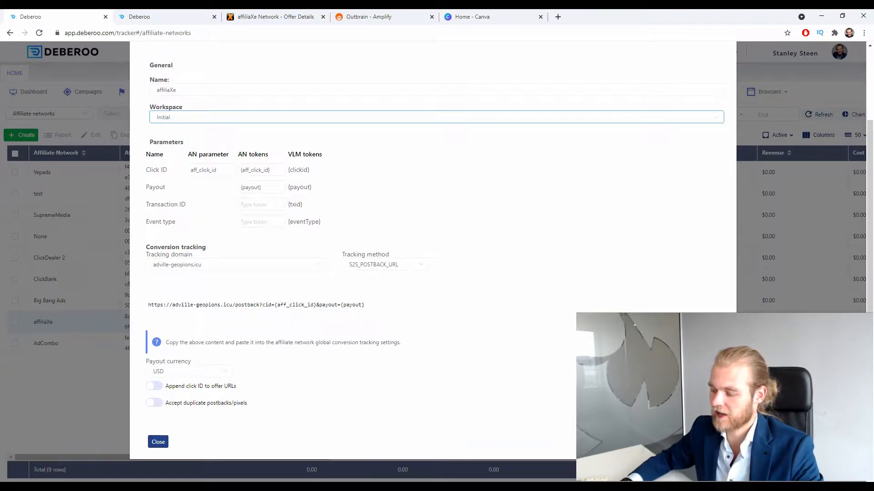
left_click(158, 444)
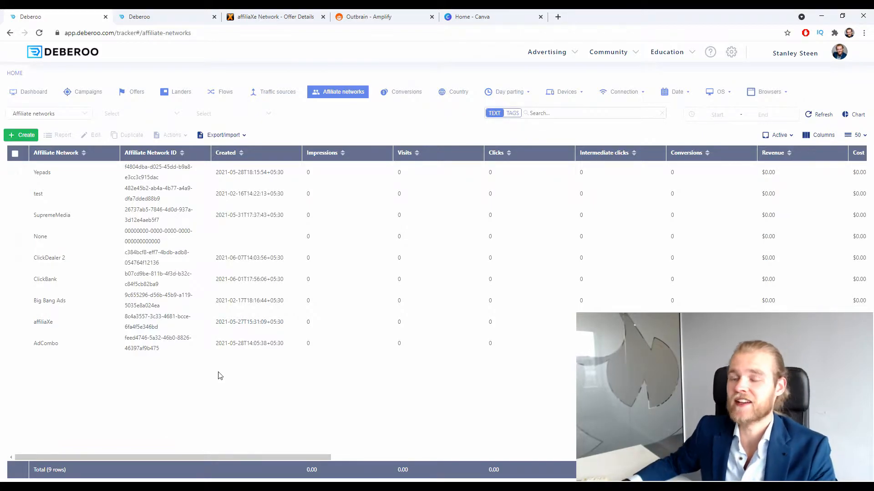
Start a new traffic source from the Outbrain template in the tracker's traffic sources.
left_click(265, 100)
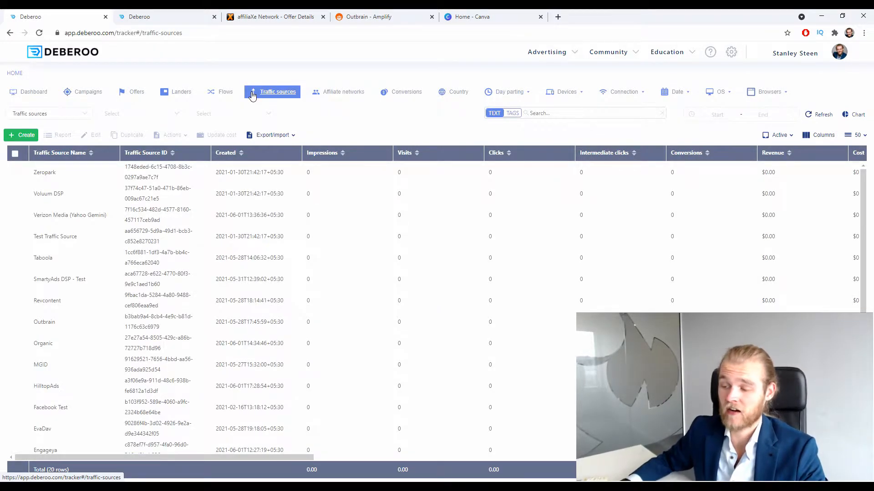
left_click(21, 135)
left_click(27, 147)
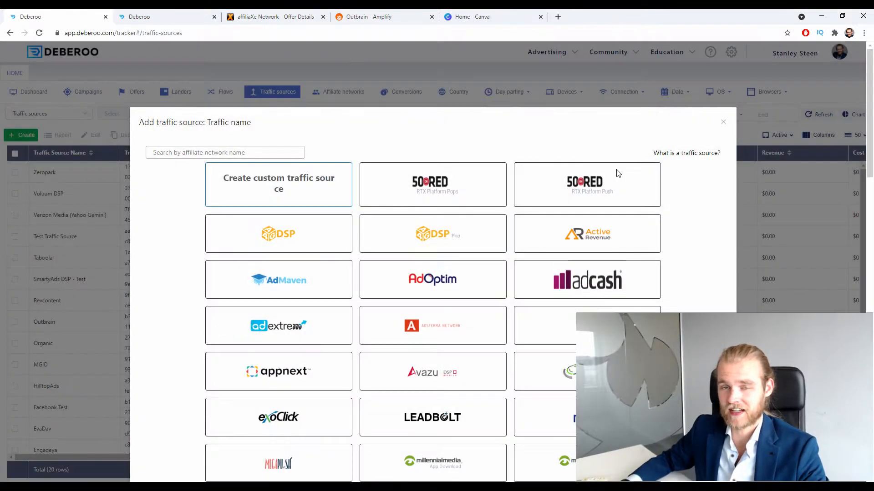
scroll(618, 174, "down", 20)
scroll(631, 176, "up", 1)
scroll(627, 177, "up", 1)
left_click(281, 339)
Review the Outbrain template's parameters and tracking options, assign the Initial workspace, and close the form.
scroll(547, 233, "down", 3)
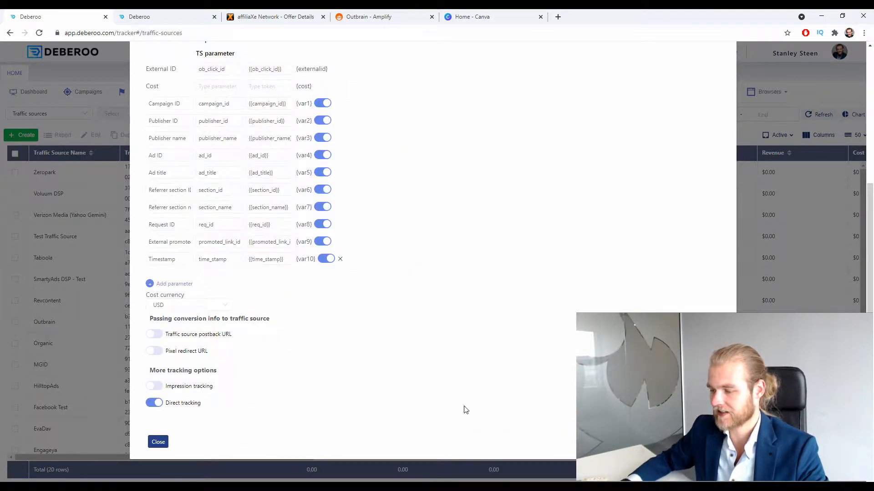
scroll(424, 217, "up", 10)
scroll(414, 244, "down", 4)
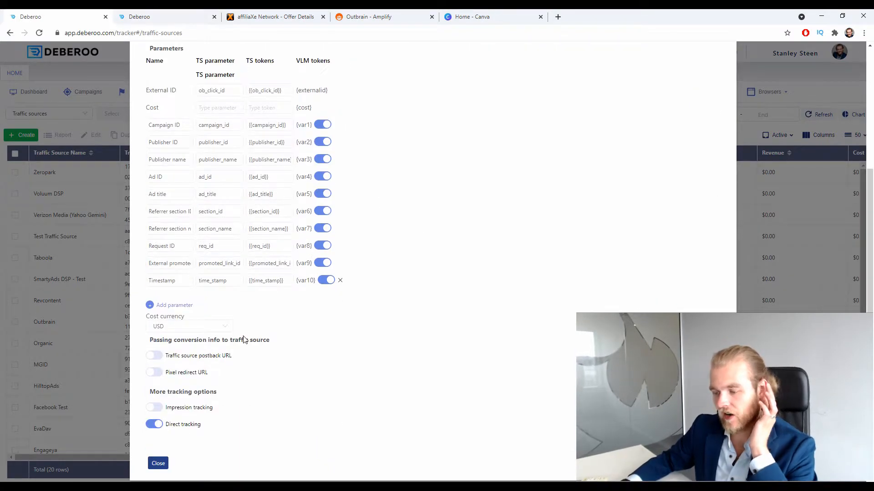
scroll(241, 169, "up", 3)
left_click(200, 162)
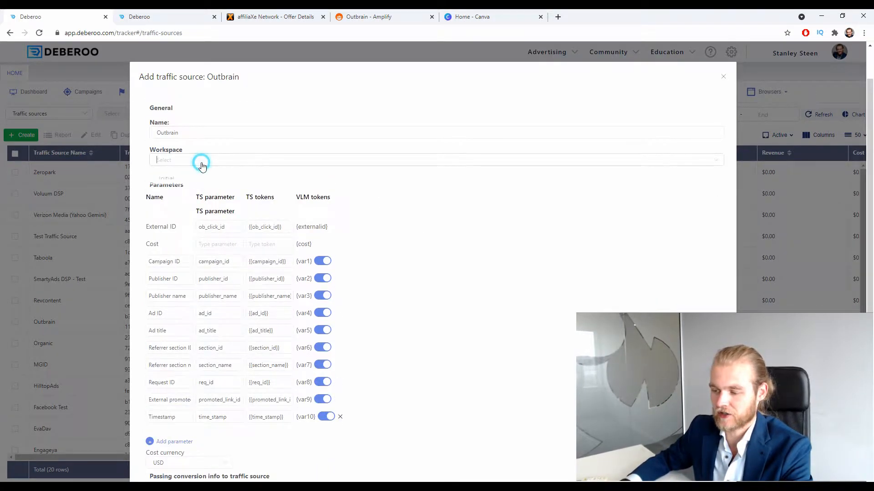
left_click(184, 177)
scroll(482, 255, "down", 3)
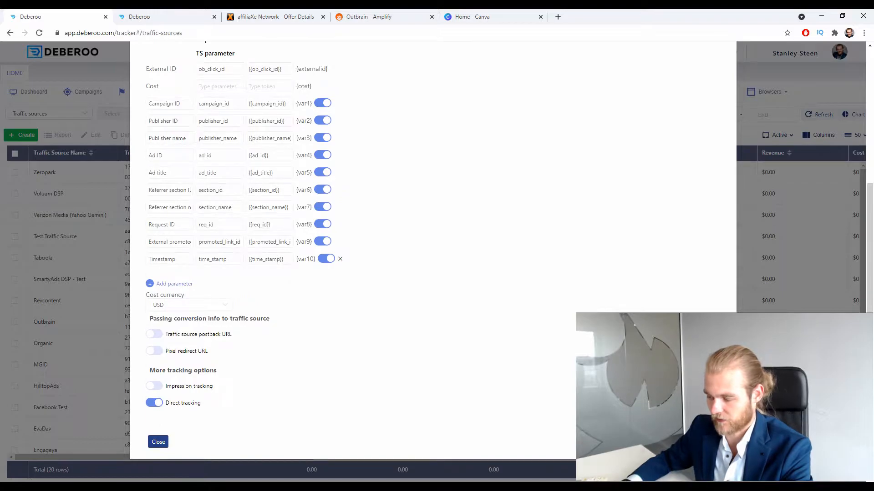
left_click(157, 442)
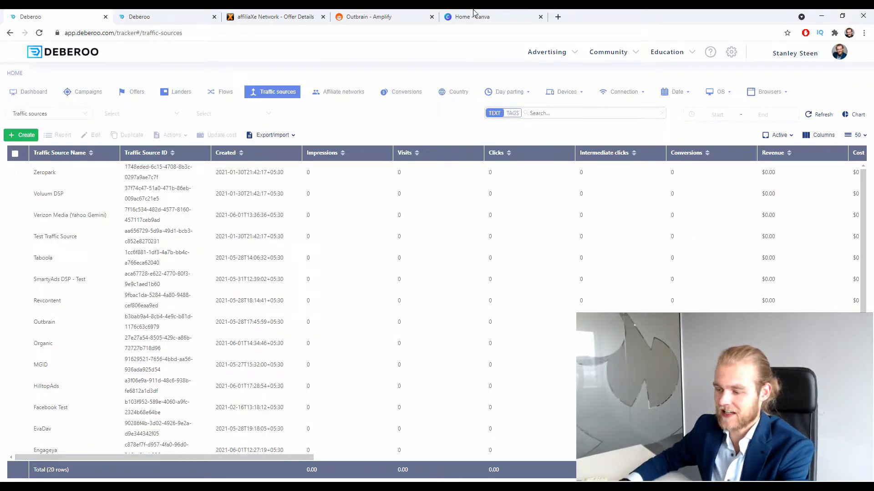
Start a new offer in the Initial workspace with affiliaXe as its affiliate network and United States as its country tag.
left_click(143, 92)
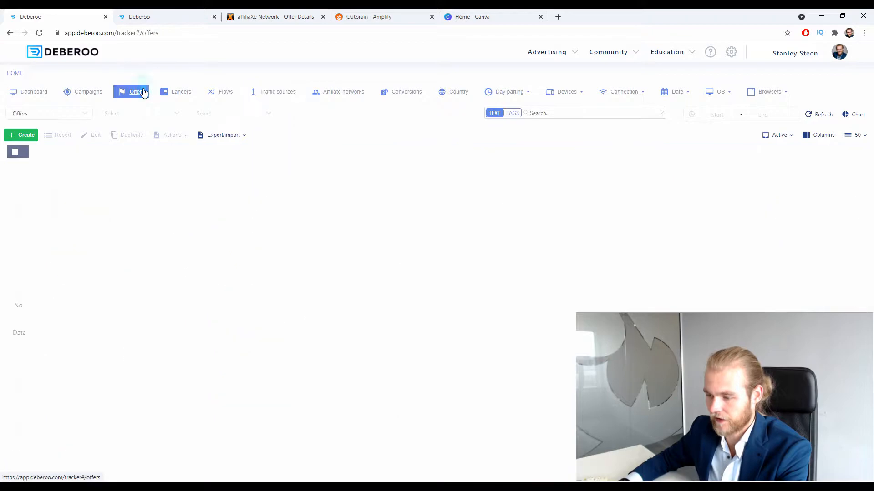
left_click(27, 135)
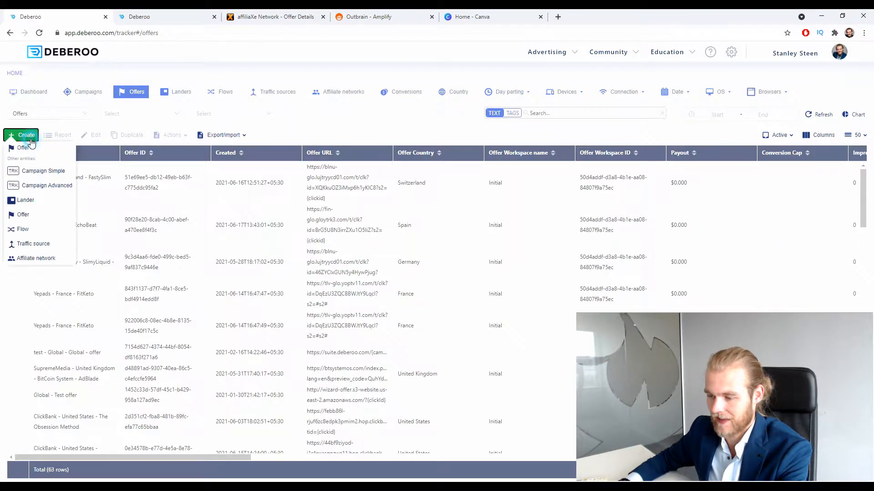
left_click(22, 149)
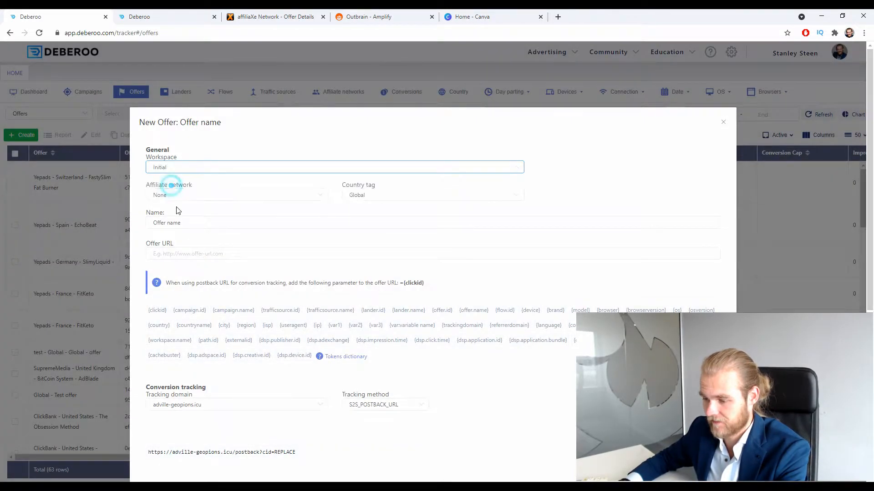
left_click(179, 193)
scroll(200, 264, "down", 1)
left_click(186, 301)
left_click(383, 194)
type("unit")
left_click(359, 264)
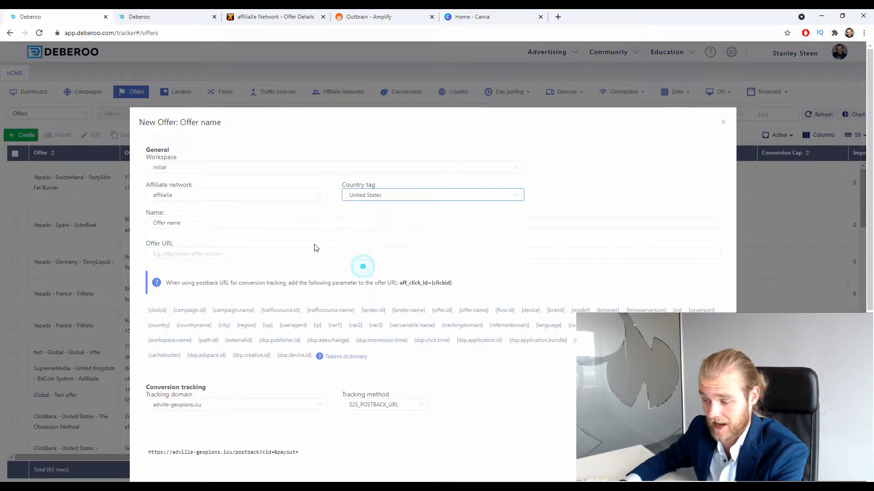
Check the offer's title on the affiliaXe page and name the new tracker offer Insurancerateuse.com.
left_click_drag(267, 223, 159, 233)
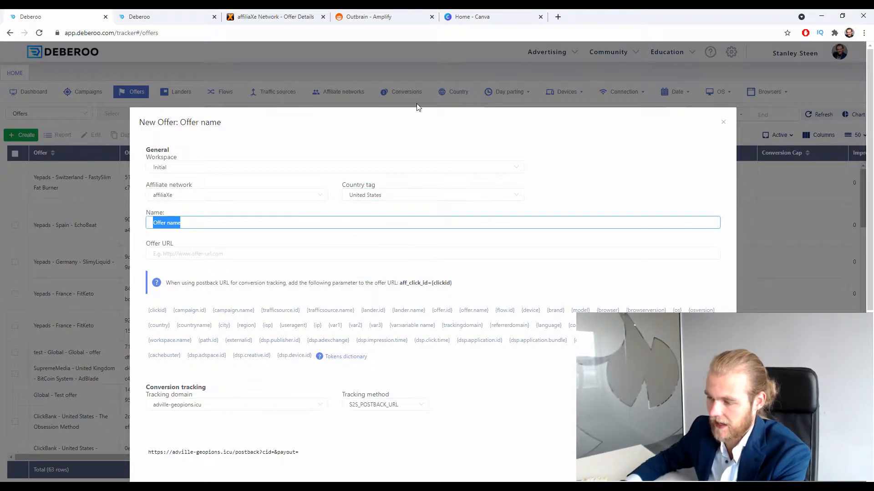
left_click(298, 16)
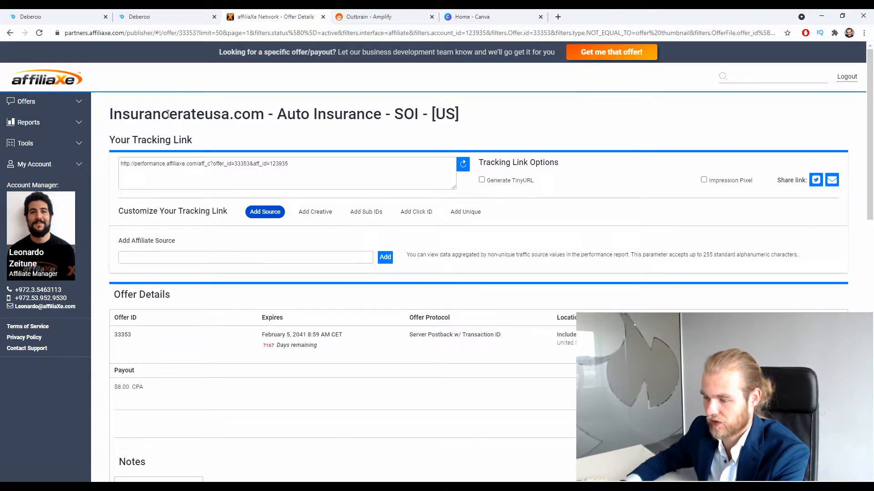
left_click(73, 16)
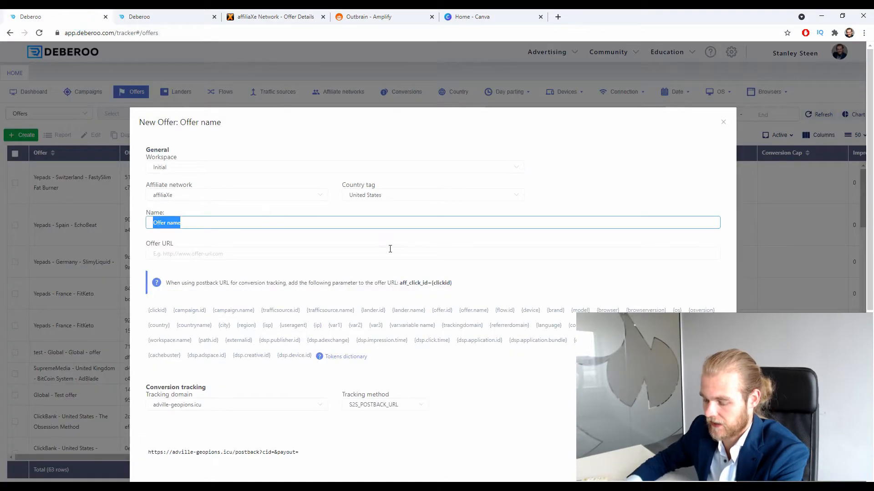
type("n")
key("BackSpace")
type("(In")
key("BackSpace")
key("BackSpace")
key("BackSpace")
type("Insur")
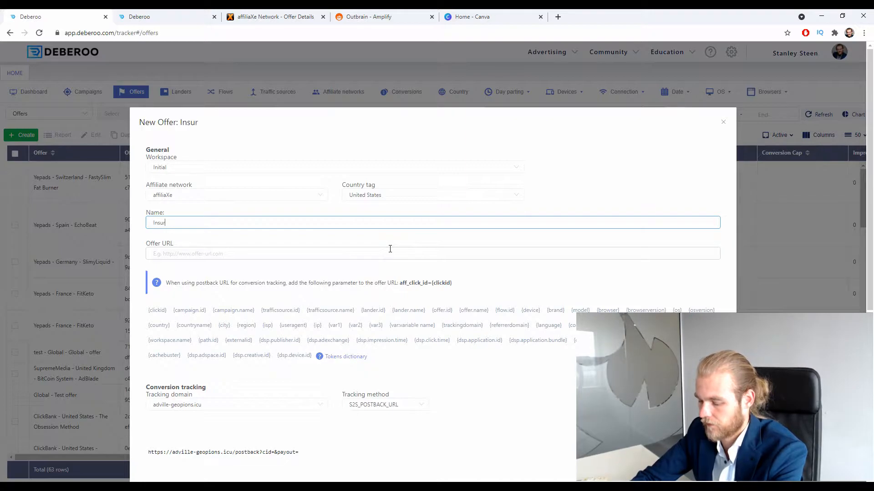
type("ancerateuse.com -")
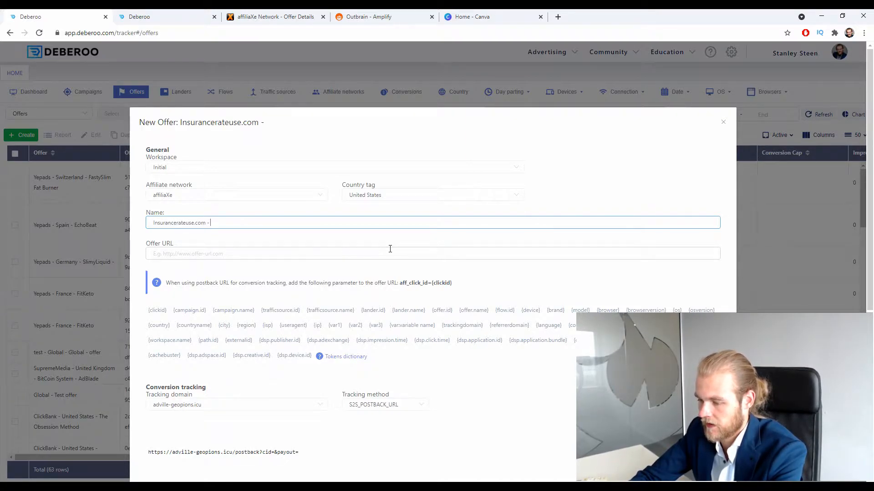
key("BackSpace")
key("BackSpace")
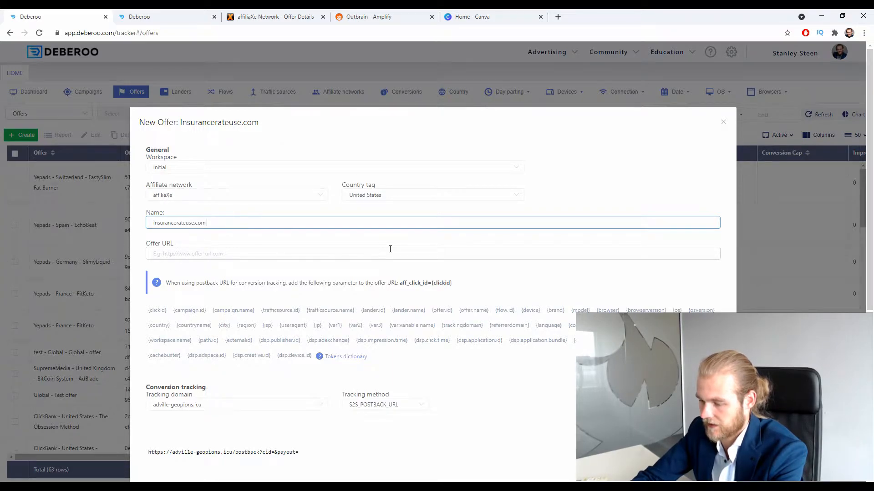
Copy the tracking link from the affiliaXe offer details and paste it as the new offer's URL.
left_click(267, 240)
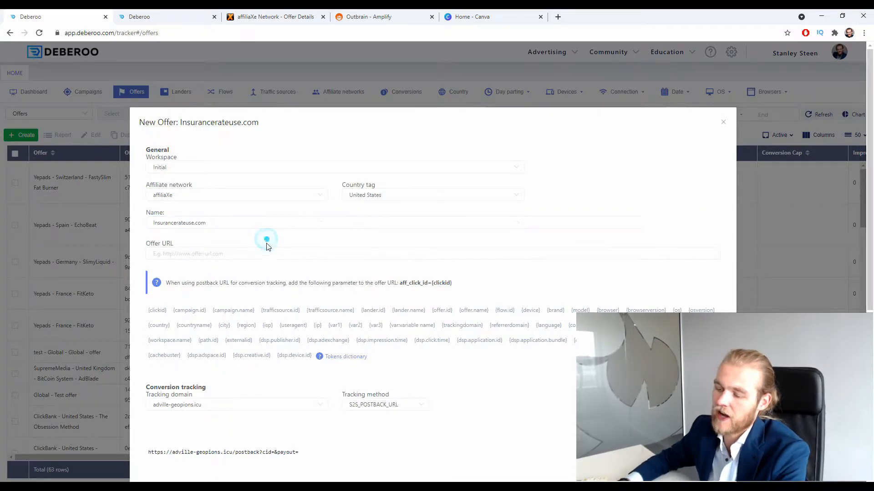
left_click(291, 16)
left_click(336, 165)
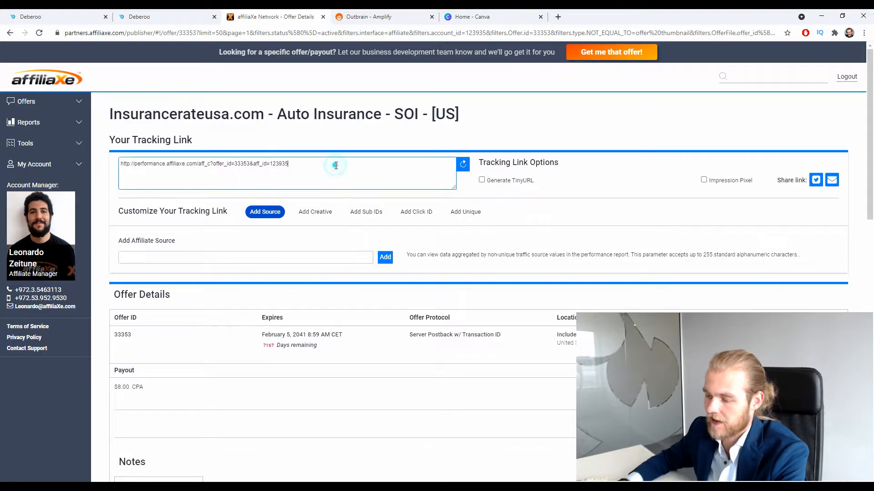
key("ctrl+a")
key("ctrl+c")
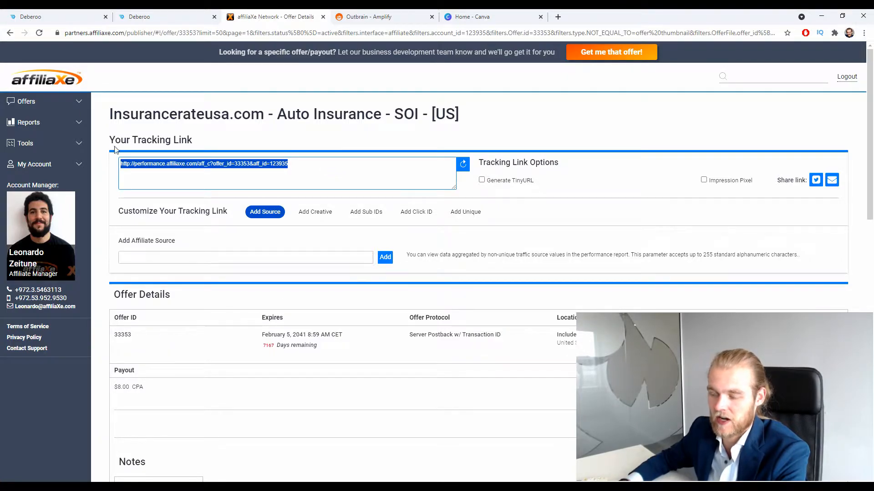
left_click(87, 13)
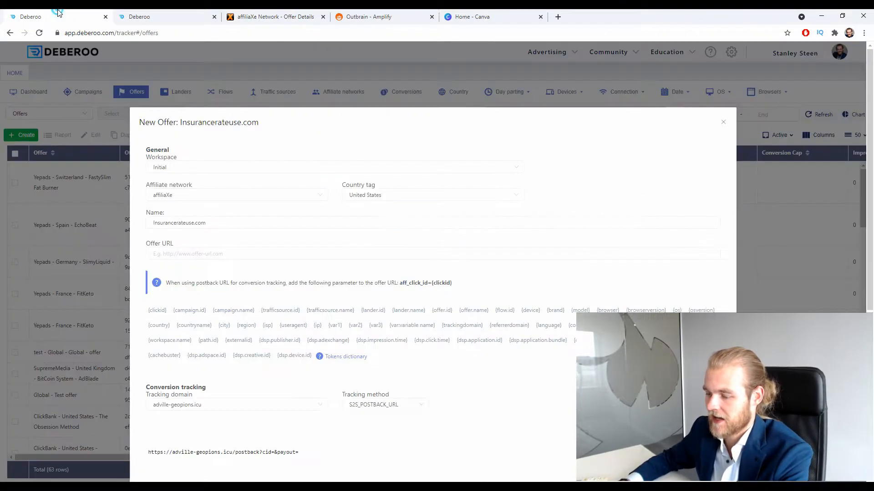
left_click(193, 252)
key("ctrl+v")
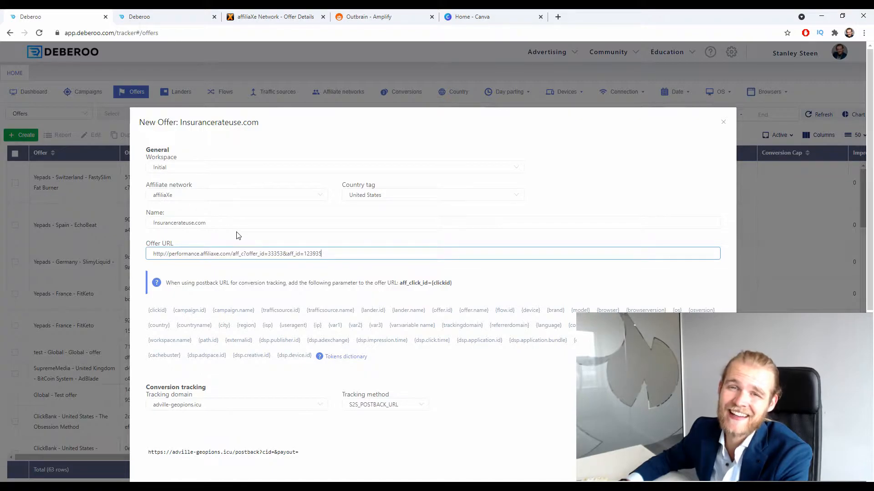
Append ?aff_click_id={clickid} to the offer URL, check the conversion tracking and payout settings, and finish the offer.
left_click_drag(188, 286, 262, 283)
left_click(317, 280)
left_click_drag(156, 280, 397, 285)
key("ctrl+c")
left_click(469, 282)
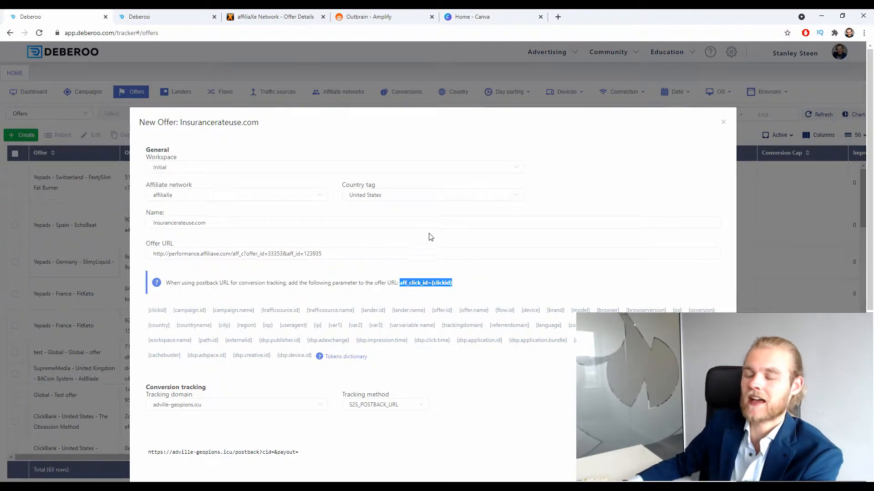
left_click(402, 253)
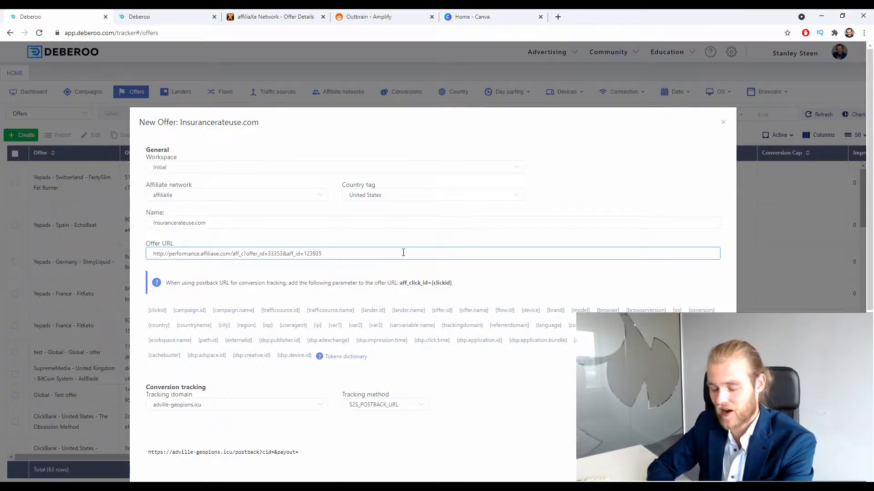
type("?")
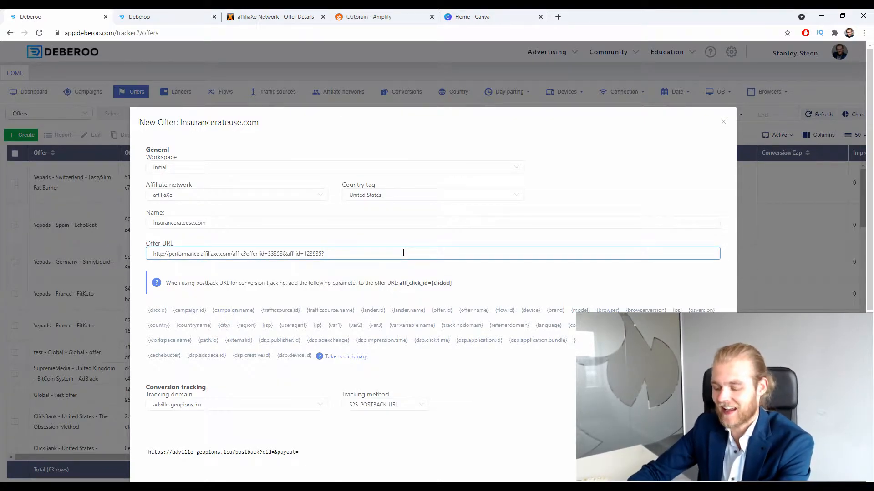
key("ctrl+v")
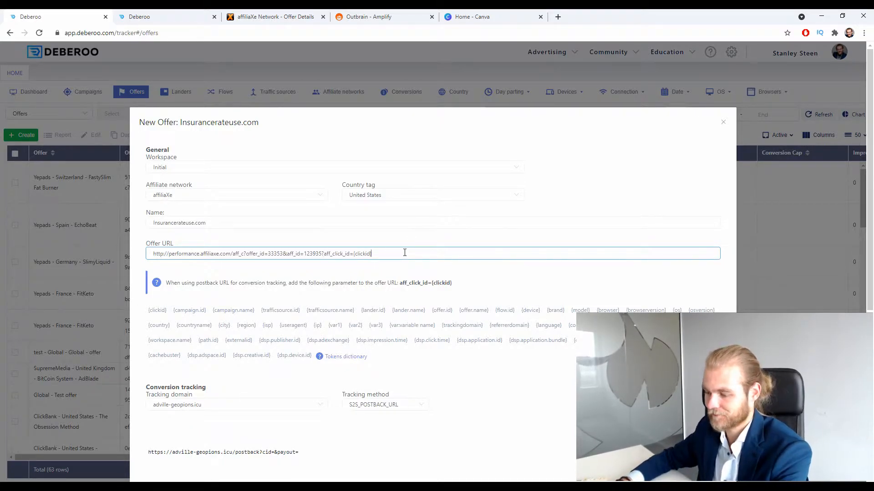
scroll(403, 253, "down", 6)
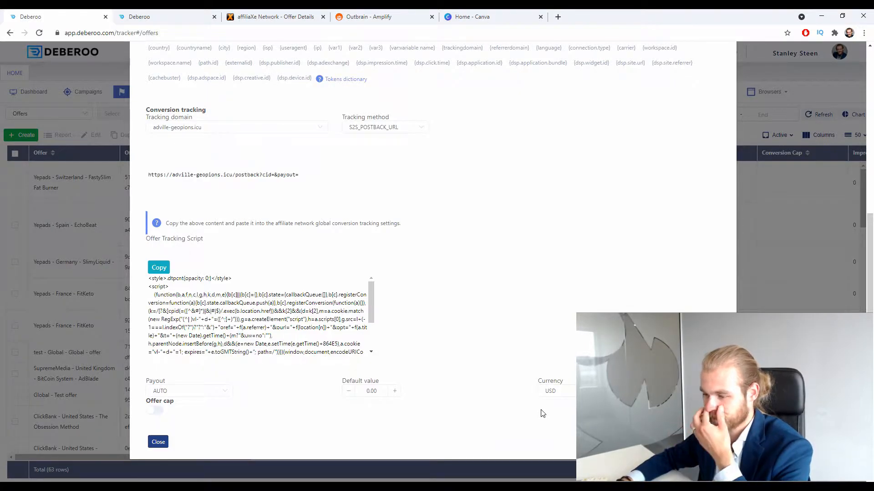
key("Escape")
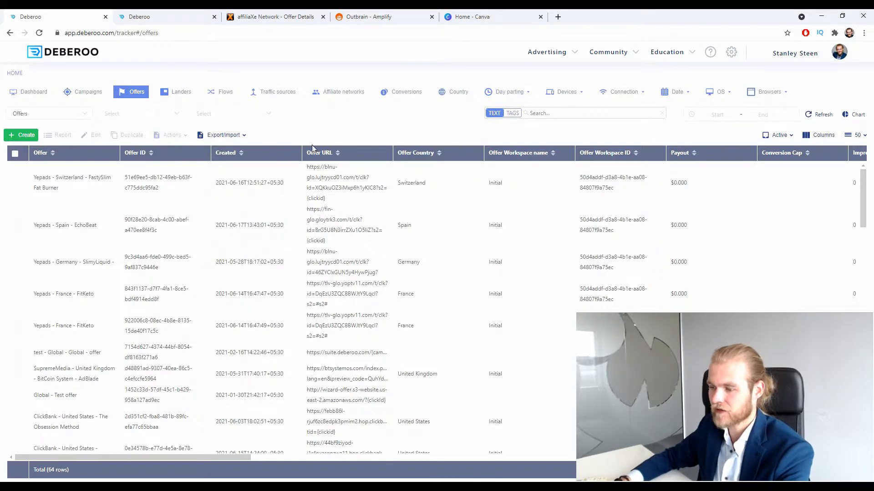
Switch to the landing page builder, filter the landing page templates by the Insurance vertical, and browse the matching designs.
key("ctrl+Tab")
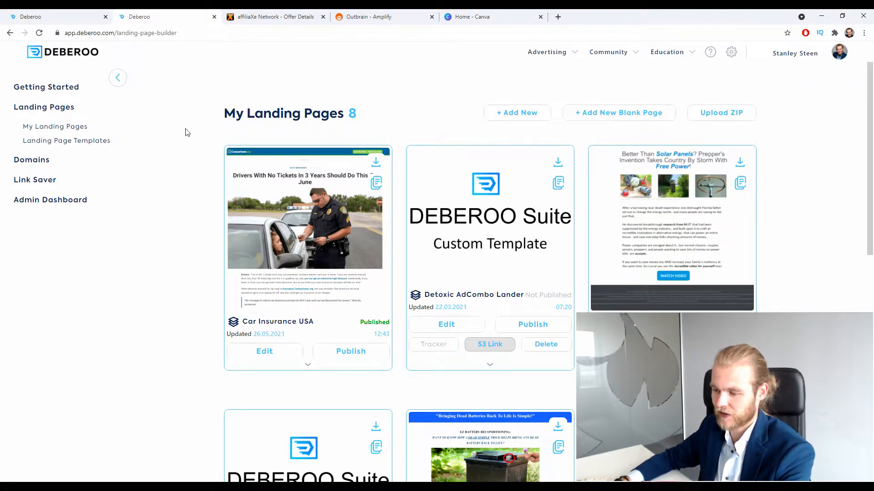
left_click(101, 140)
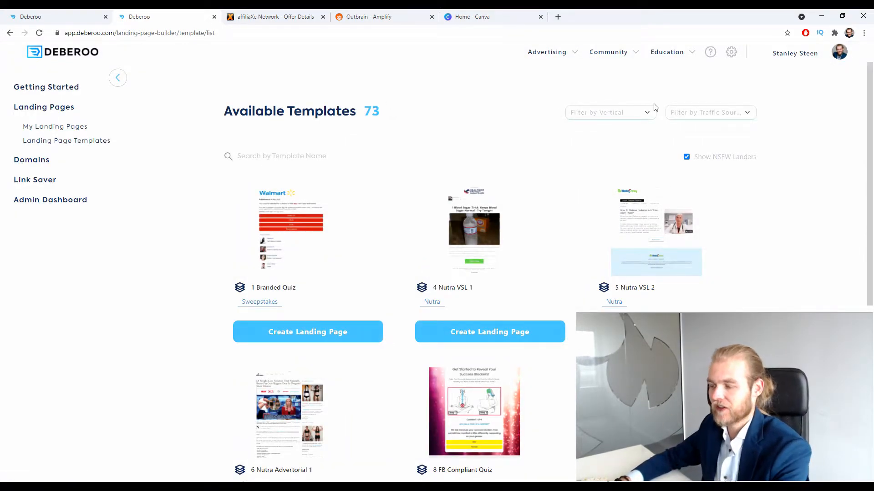
left_click(596, 111)
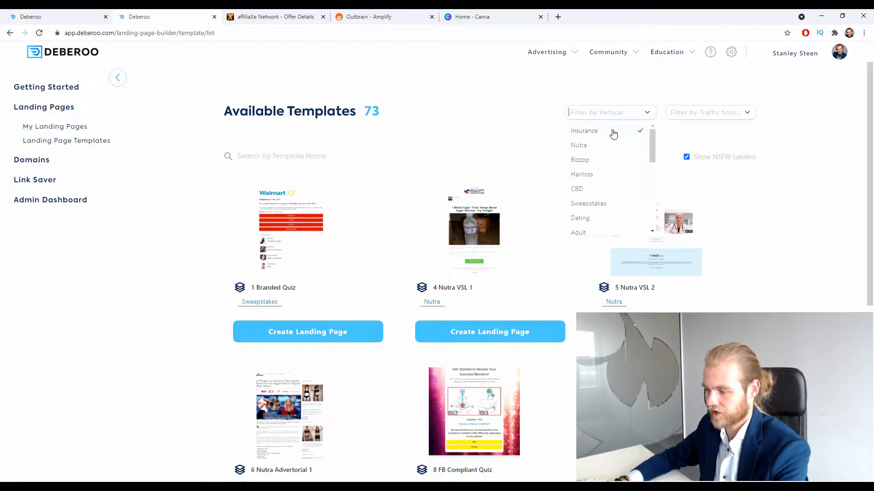
left_click(596, 131)
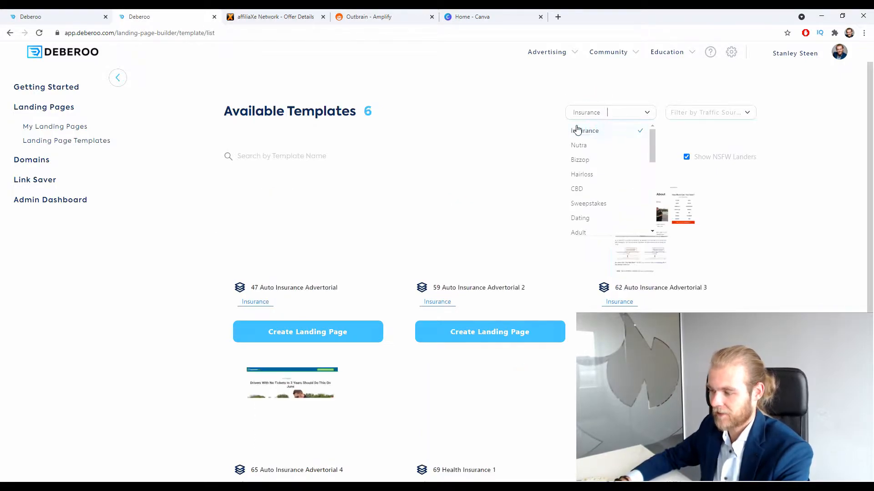
left_click(502, 110)
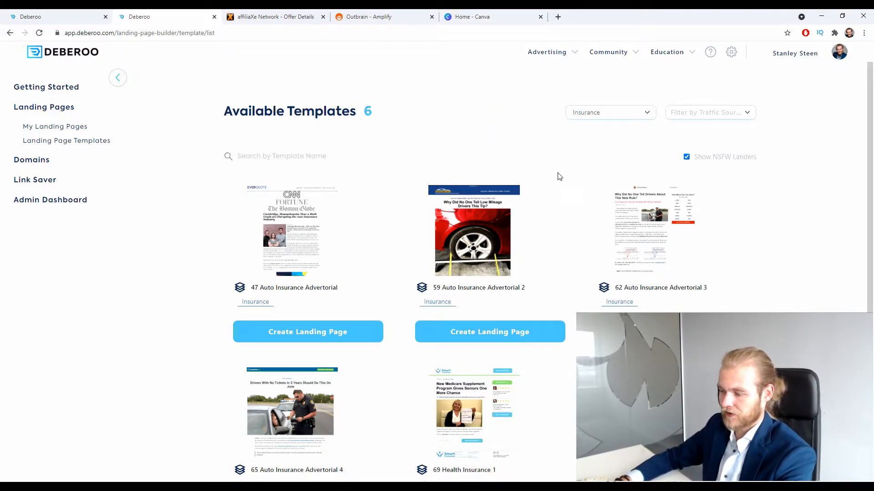
scroll(549, 154, "down", 1)
scroll(550, 153, "down", 2)
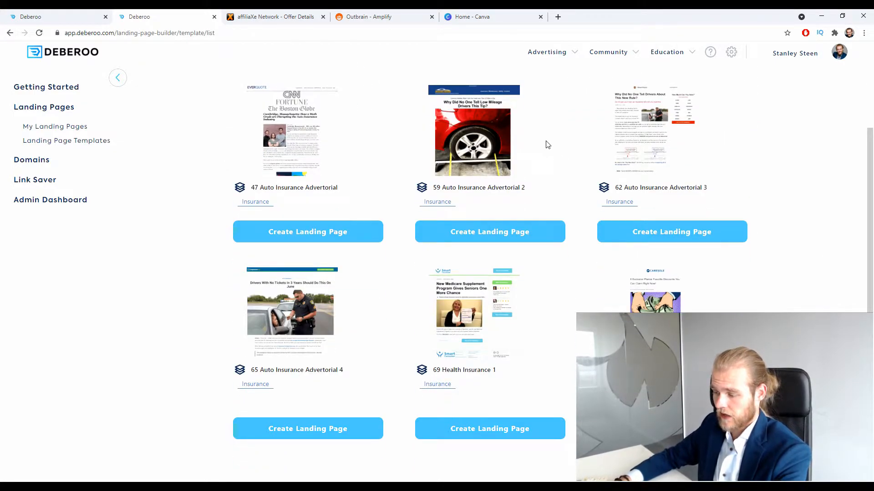
left_click_drag(655, 355, 587, 364)
left_click(587, 364)
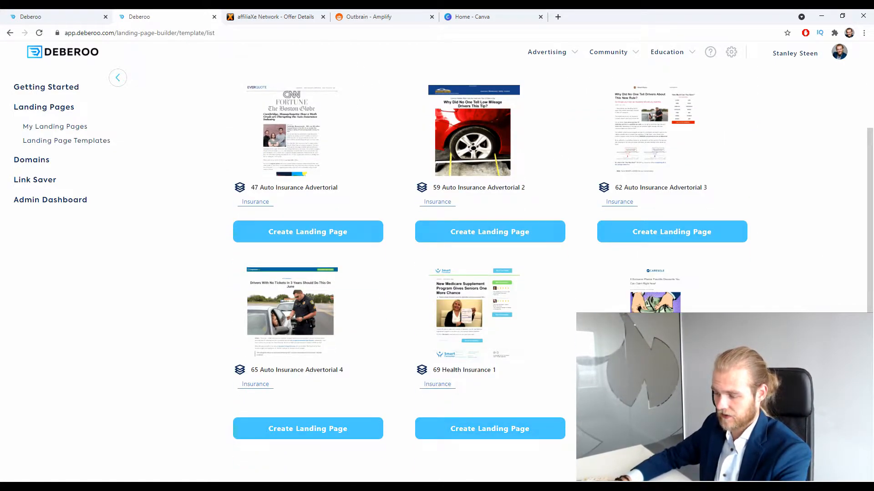
Create a landing page from the 47 Auto Insurance Advertorial template, named US - Insurance Rate USA - AffiliaXe.
left_click_drag(497, 372, 447, 362)
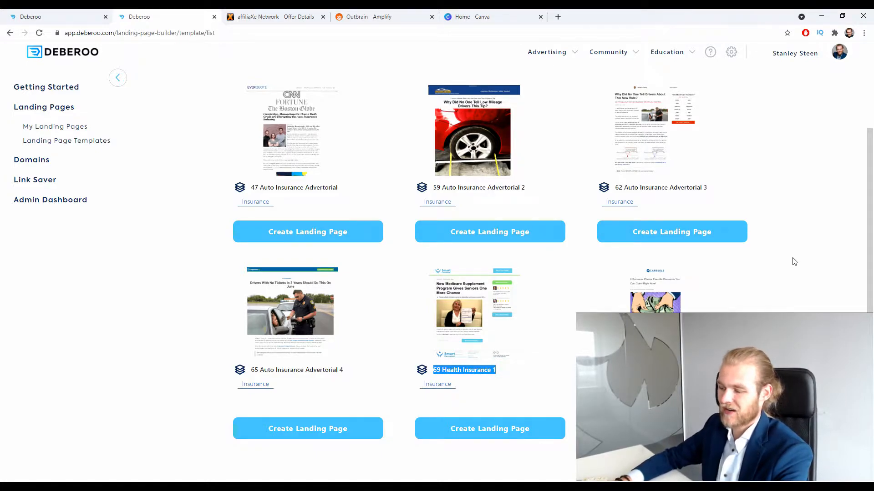
left_click(807, 242)
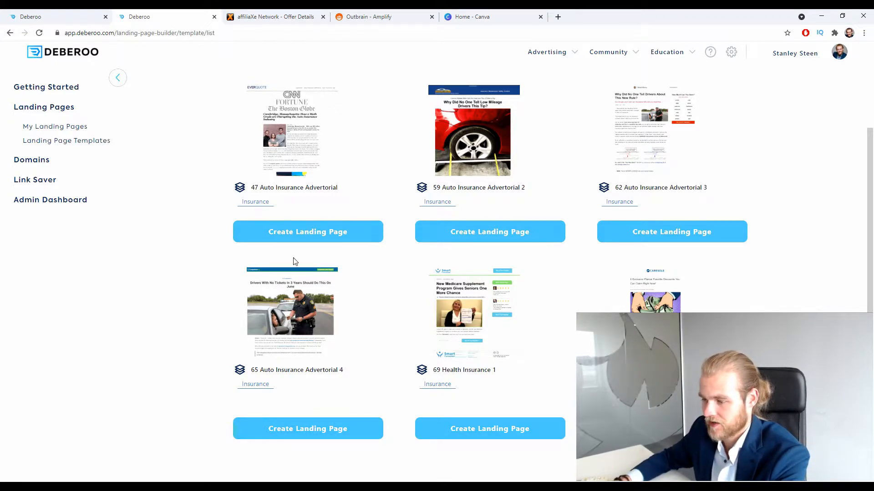
left_click(299, 232)
left_click(422, 255)
type("US -")
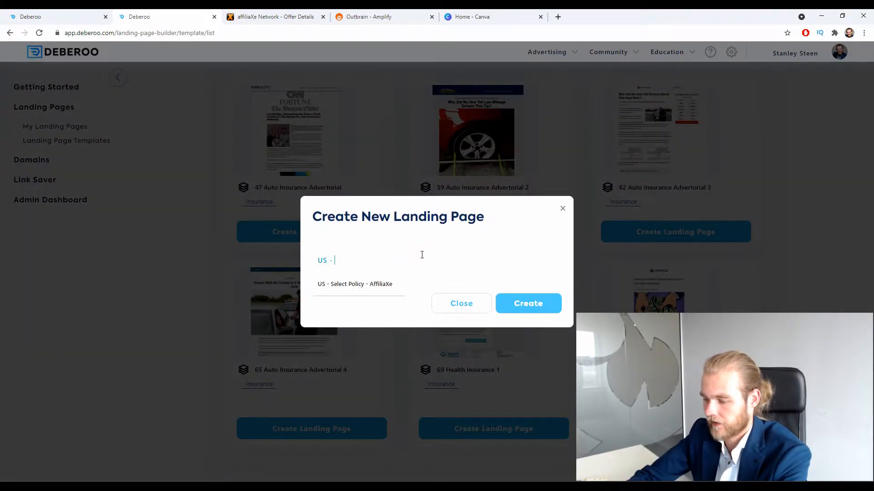
type(" Insurance Rate USA - AffiliaXe")
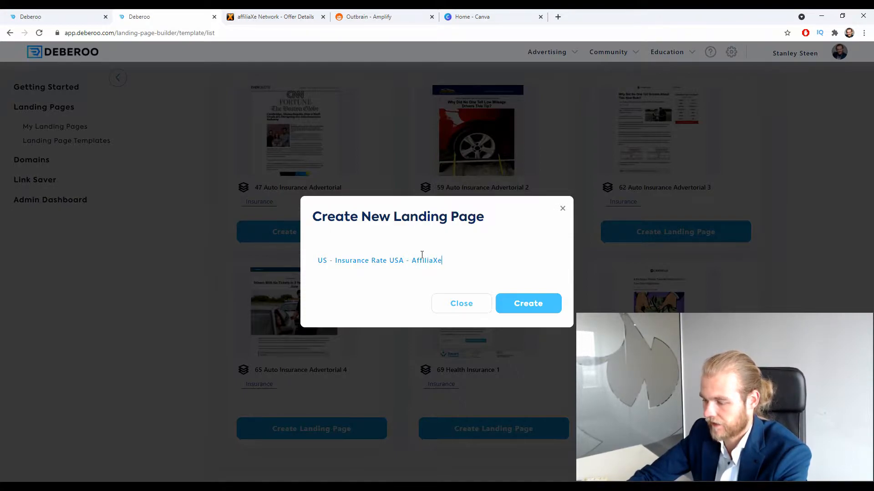
key("Return")
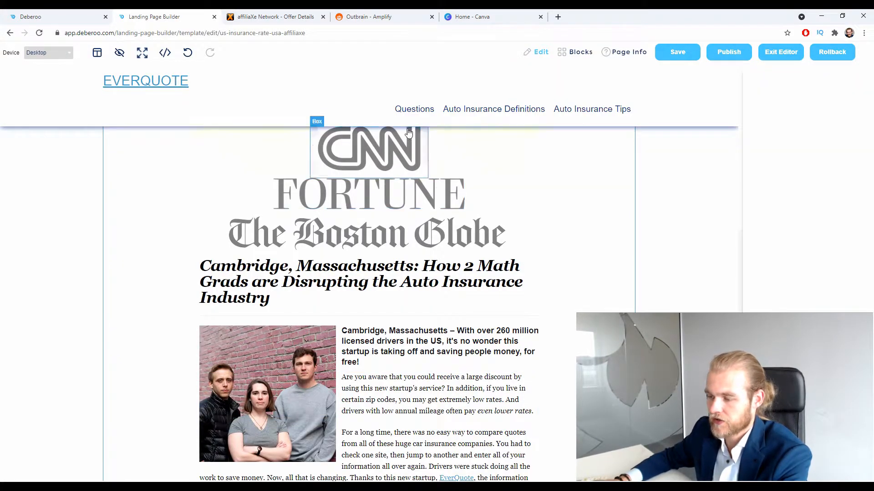
Read through the new landing page from the header to the footer, examining its copy, images and links.
scroll(378, 140, "down", 15)
scroll(378, 140, "down", 3)
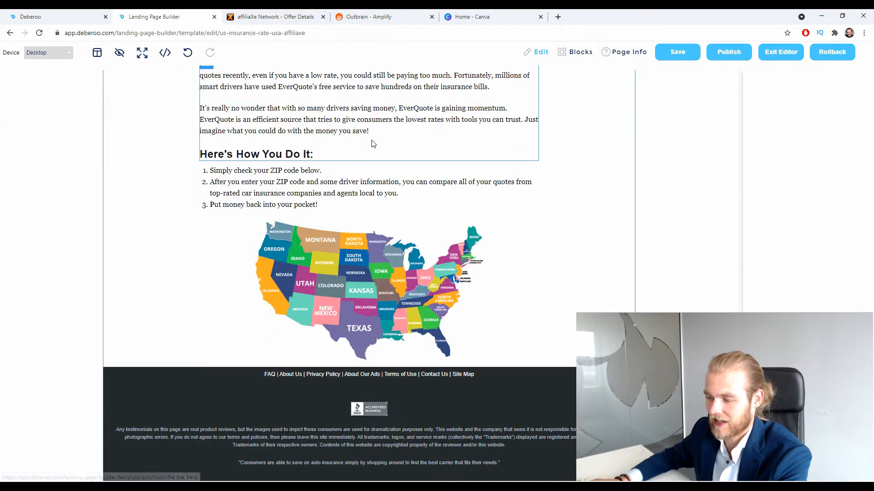
scroll(378, 140, "up", 8)
scroll(377, 141, "down", 6)
scroll(377, 141, "down", 2)
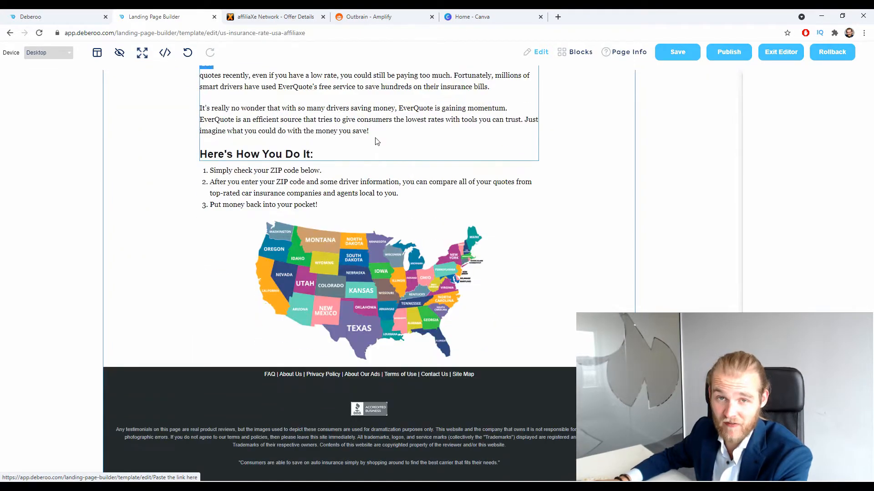
scroll(377, 141, "up", 8)
scroll(375, 141, "up", 5)
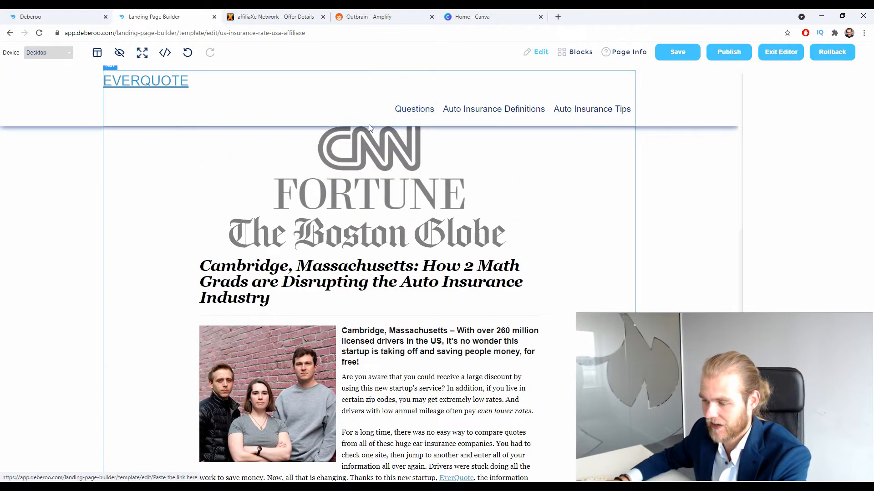
scroll(418, 196, "down", 5)
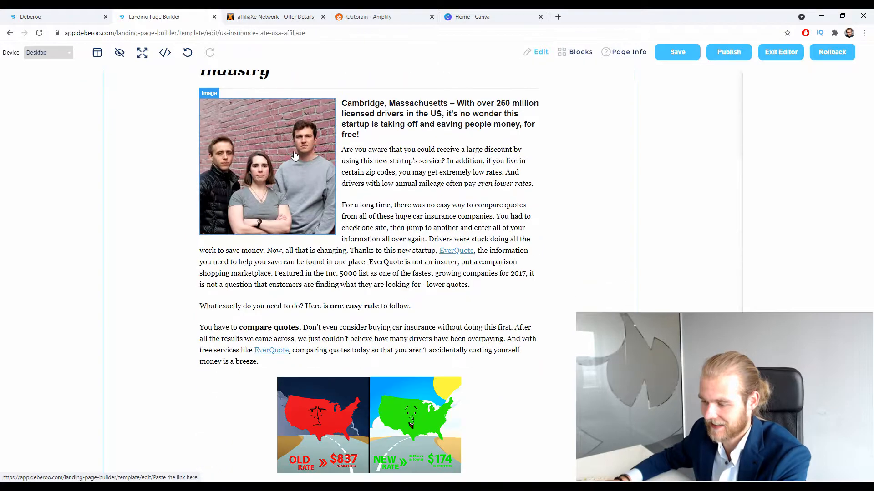
scroll(482, 137, "down", 10)
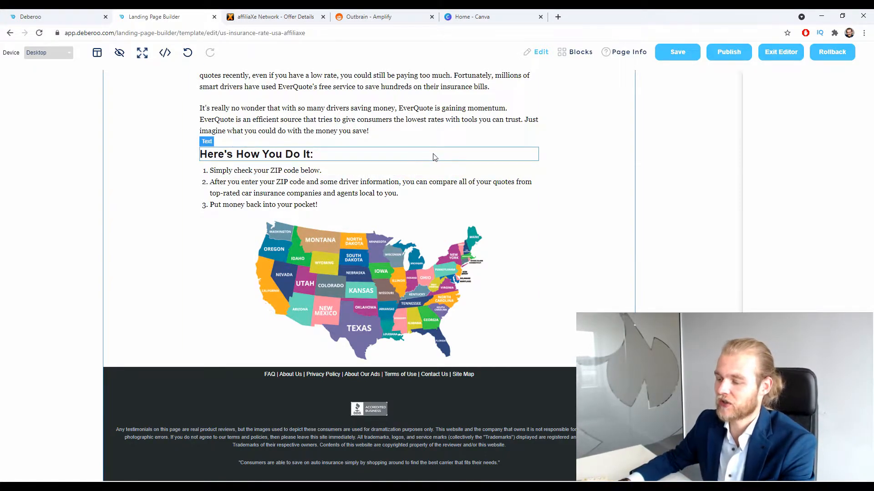
Open the landing page's info settings and find the Destination URL field.
left_click(607, 54)
left_click_drag(841, 152, 745, 168)
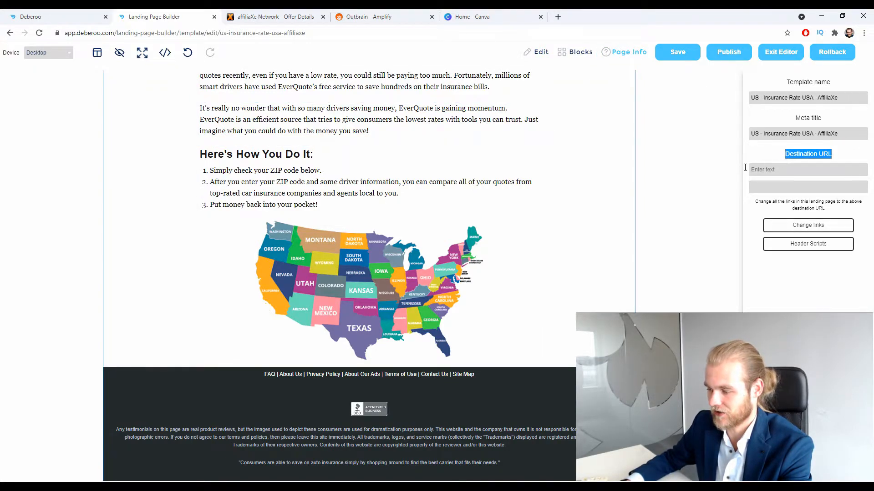
left_click(822, 168)
left_click(825, 155)
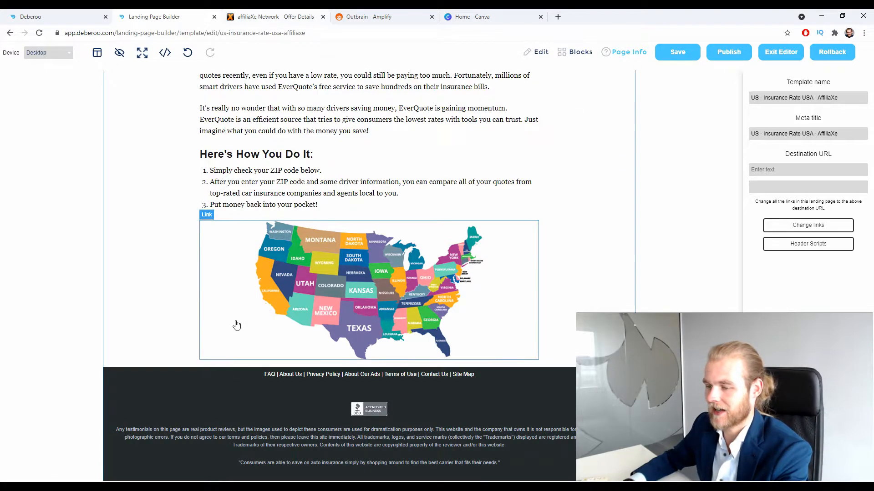
Copy the Click URL for the adville-geopions.icu tracking domain from the tracker settings.
left_click(77, 17)
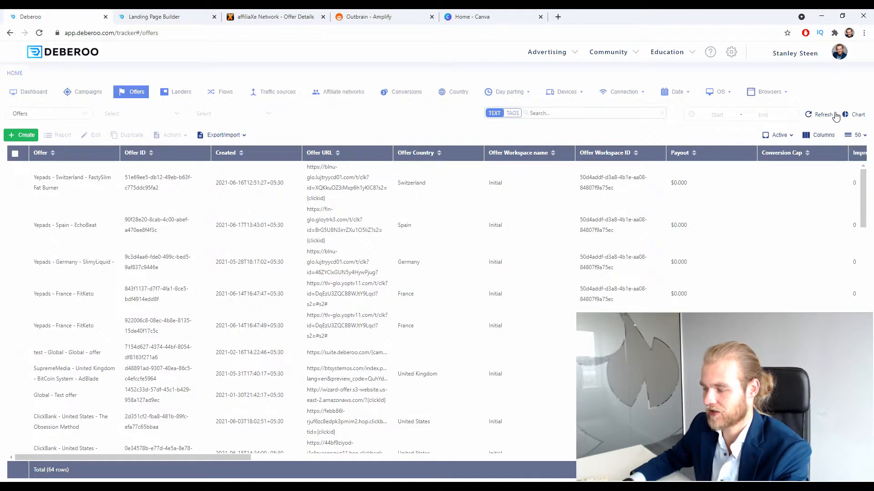
left_click(798, 53)
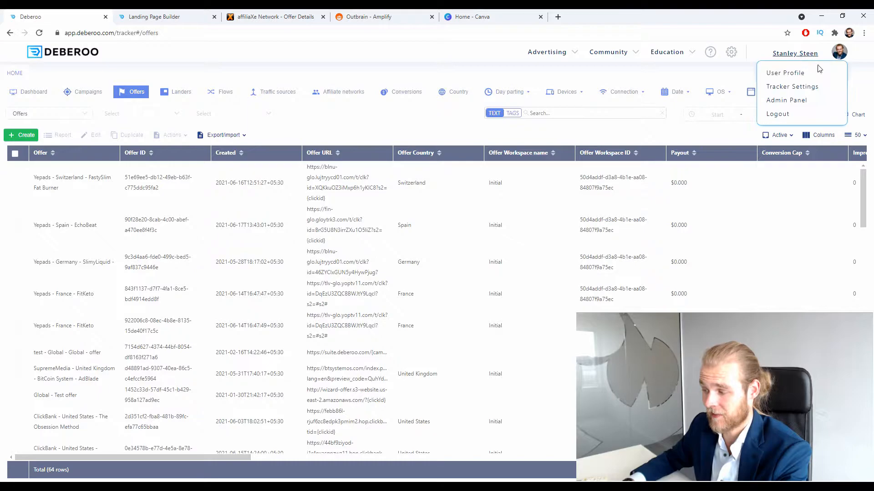
left_click(811, 89)
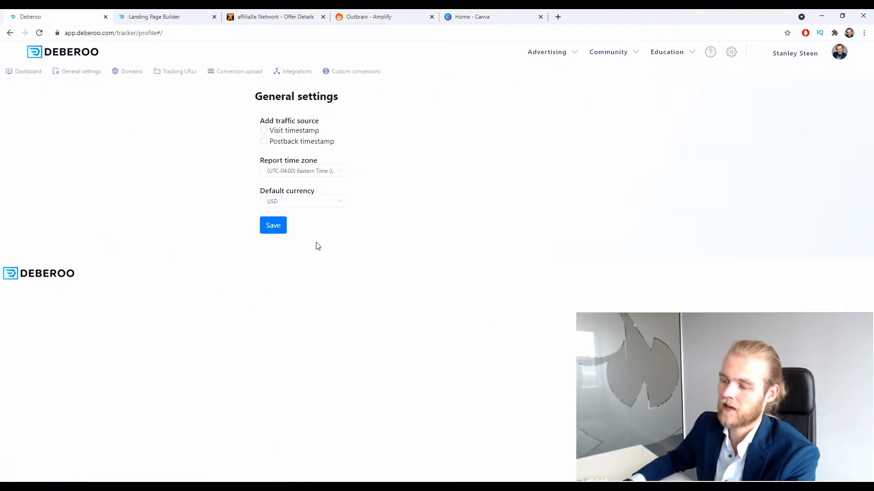
left_click(173, 79)
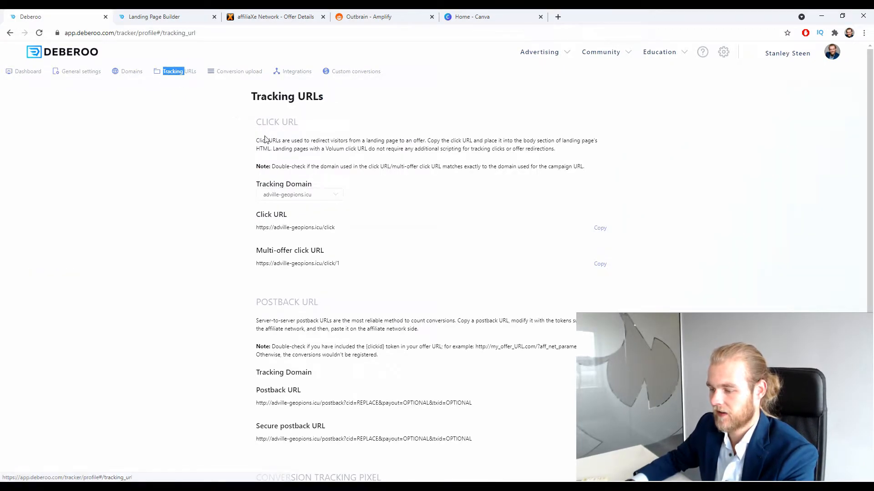
left_click(255, 214)
left_click_drag(384, 228, 198, 227)
key("ctrl+c")
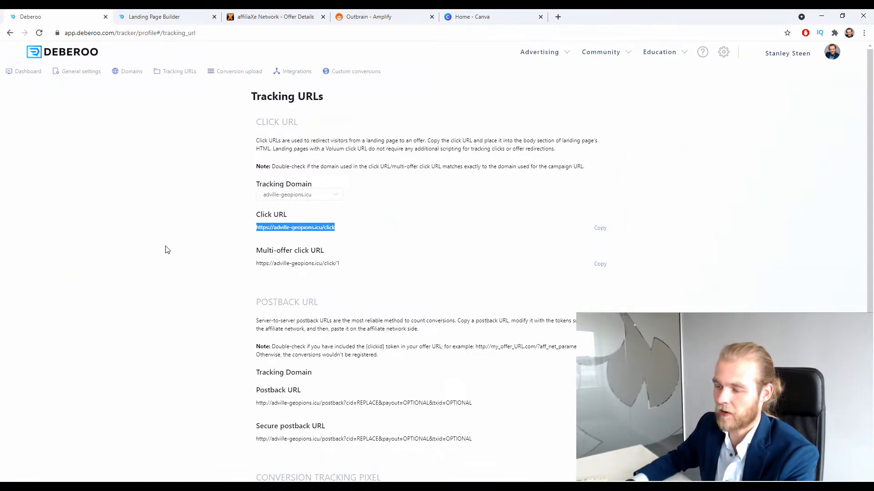
left_click(147, 16)
left_click(827, 170)
key("ctrl+v")
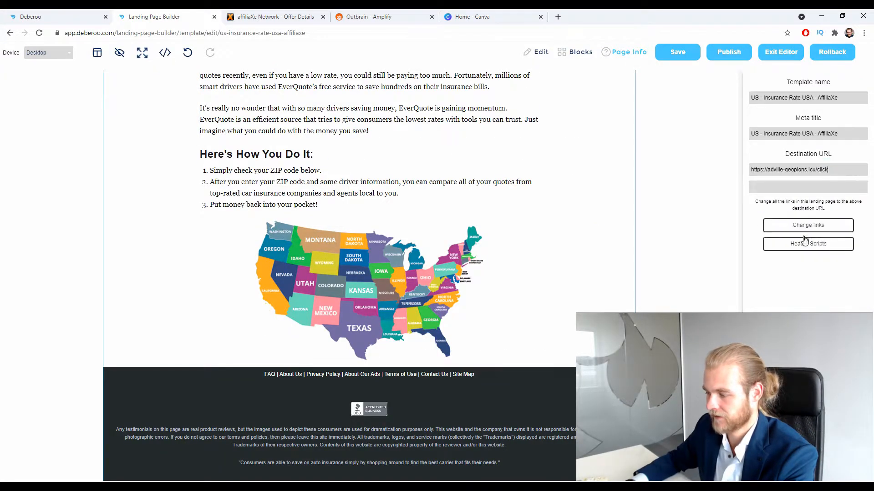
left_click(811, 224)
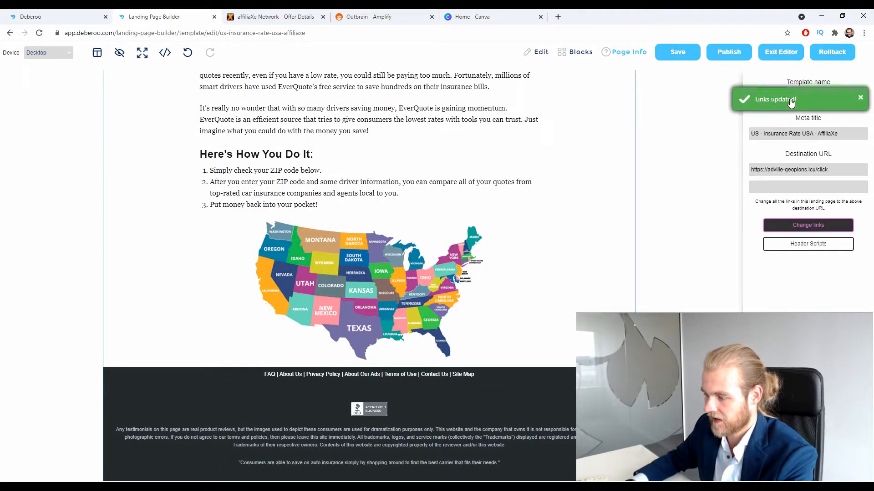
Publish the landing page to the imakeshhmoney-com domain, then check the live page and copy its address.
left_click(727, 52)
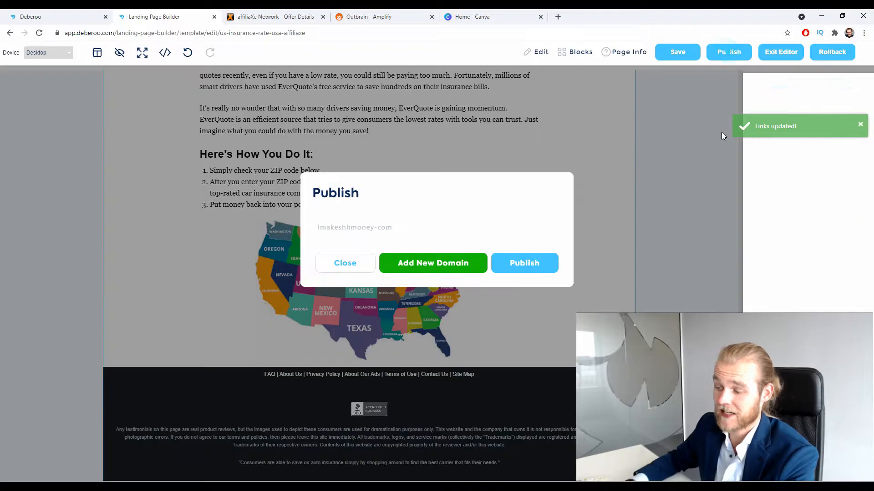
left_click(524, 264)
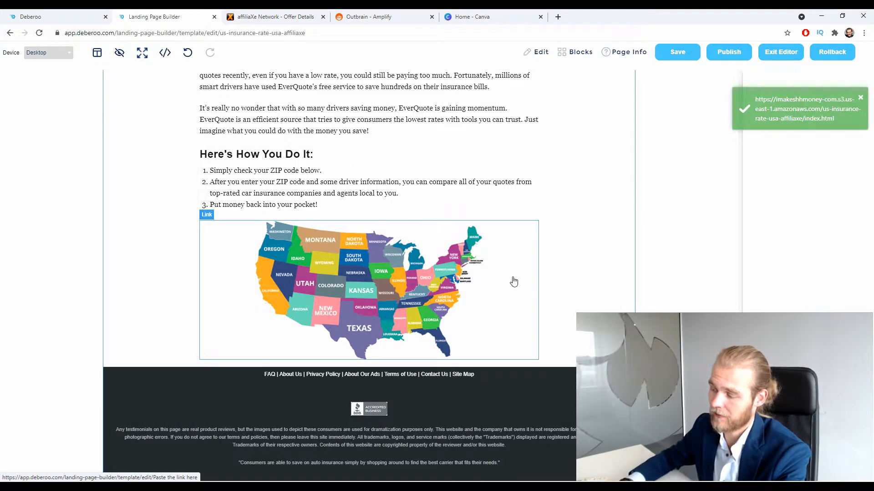
left_click(774, 109)
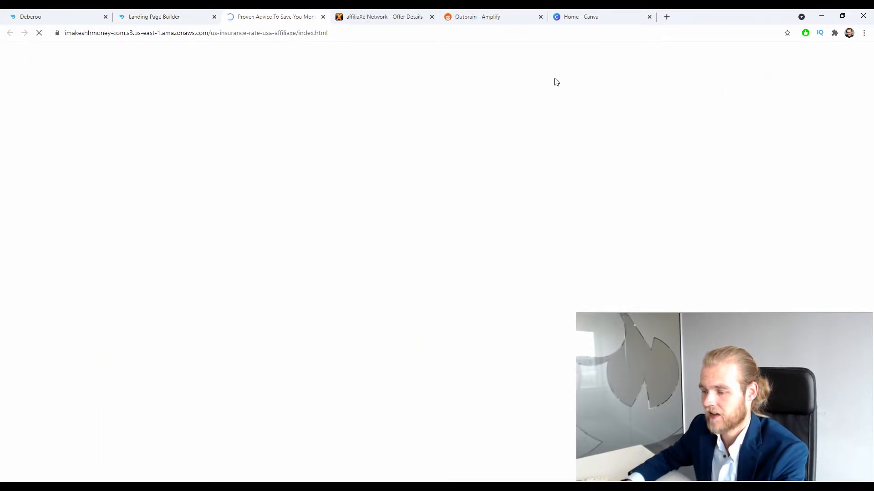
scroll(289, 67, "down", 9)
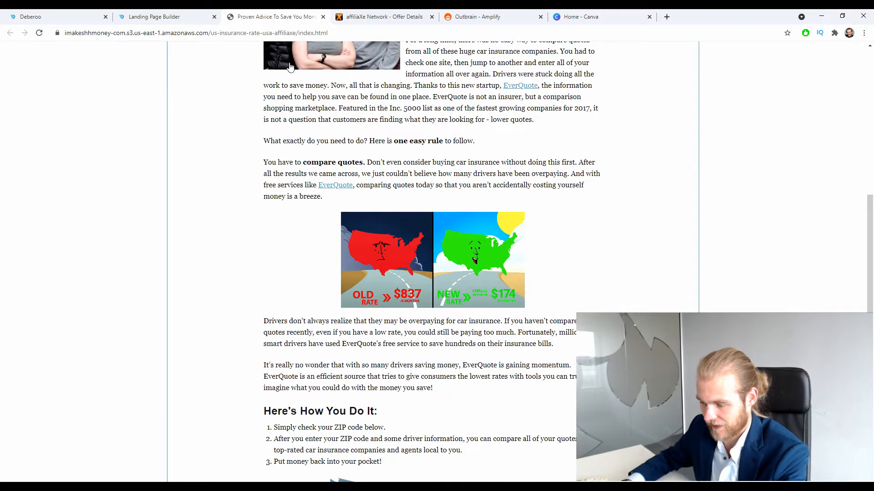
scroll(290, 67, "up", 8)
left_click(242, 35)
key("ctrl+c")
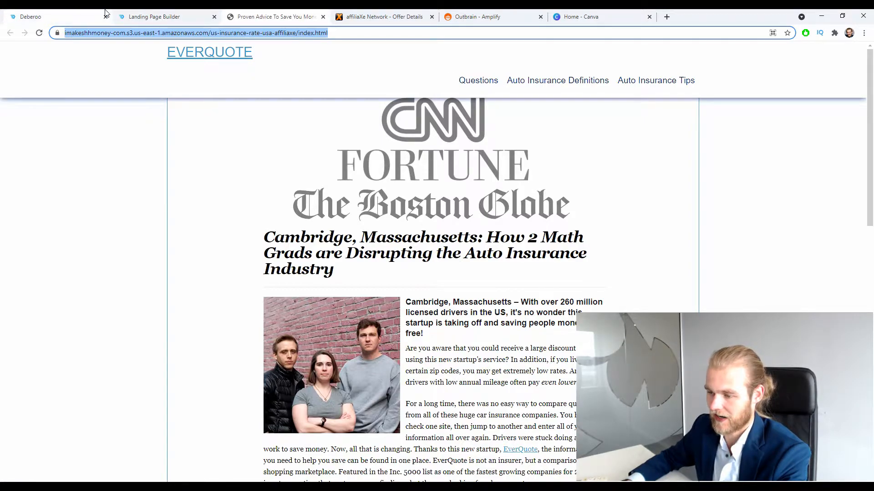
Start a new lander in the tracker with the Initial workspace and the United States country tag.
left_click(28, 16)
left_click(23, 72)
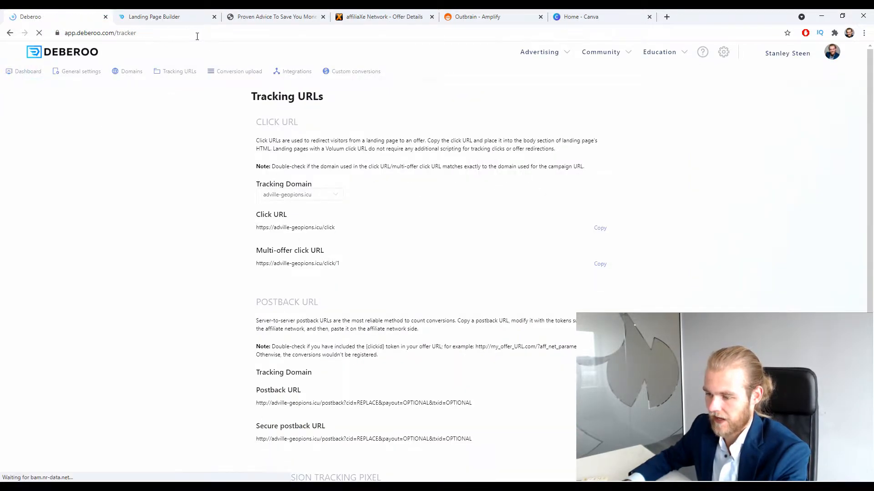
left_click(186, 97)
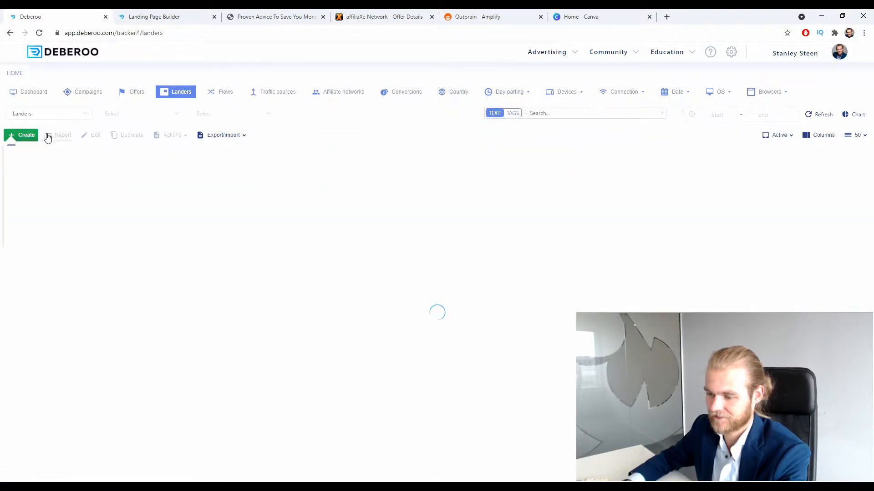
left_click(23, 135)
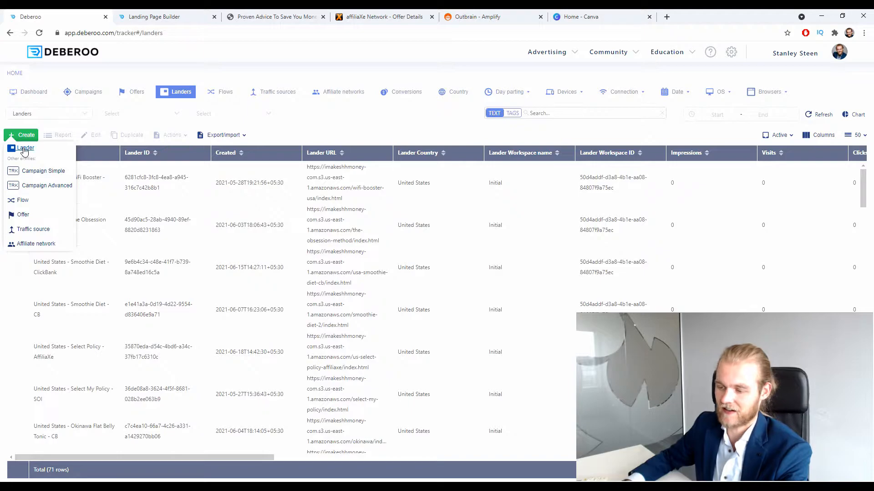
left_click(22, 147)
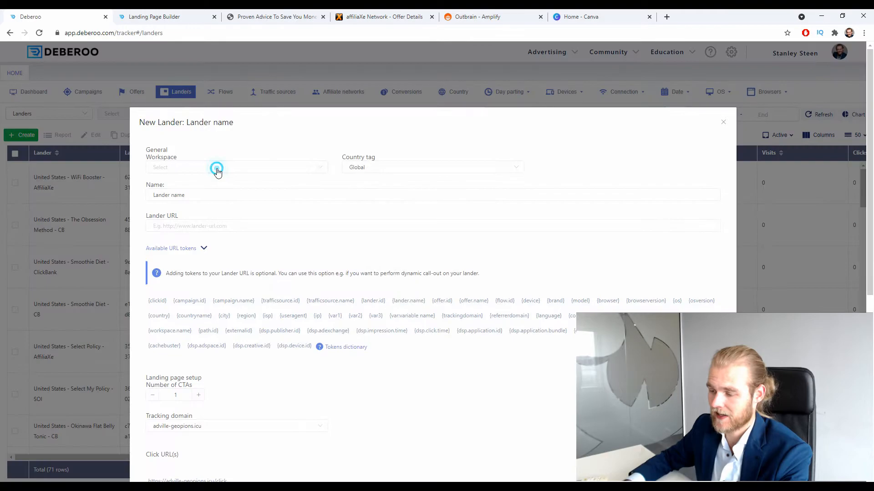
left_click(214, 170)
left_click(192, 188)
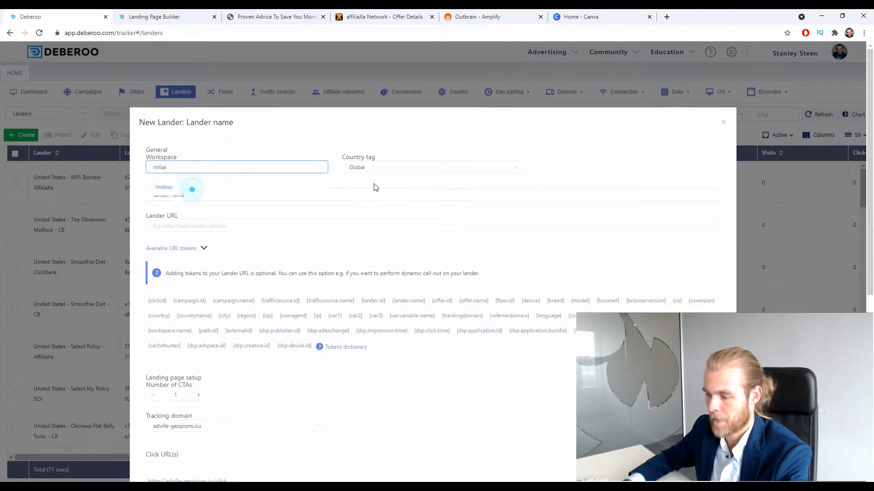
left_click(384, 166)
type("unit")
left_click(436, 232)
Name the lander Insurance Rate USA - AffiliaXe, paste the published page's address as its URL and save it.
left_click_drag(204, 192, 129, 194)
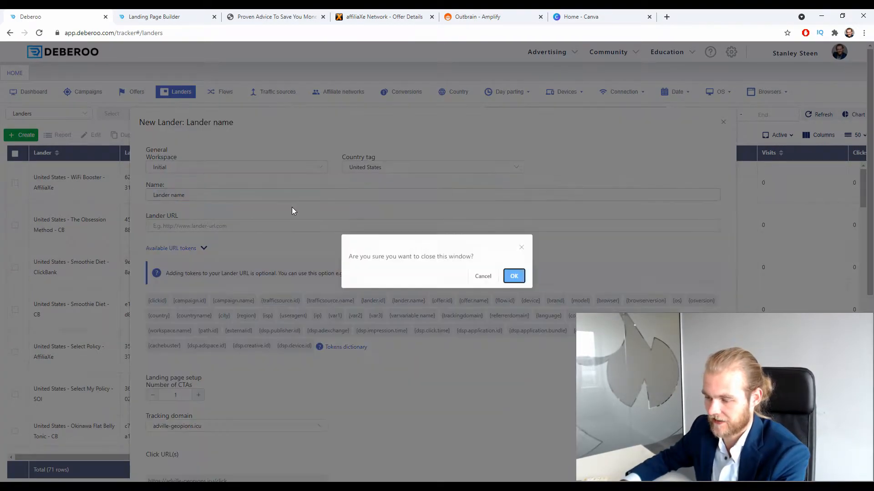
left_click(483, 275)
left_click(233, 192)
triple_click(212, 196)
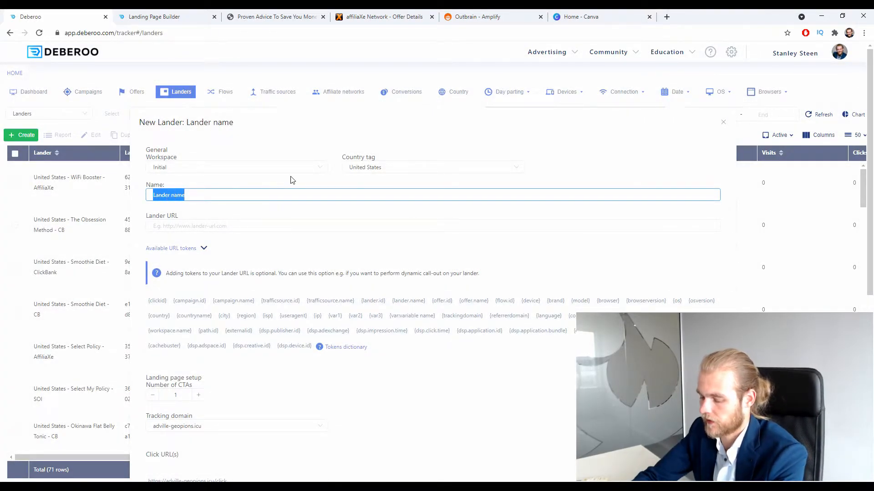
type("Insurance Rate USA - AffiliaXe")
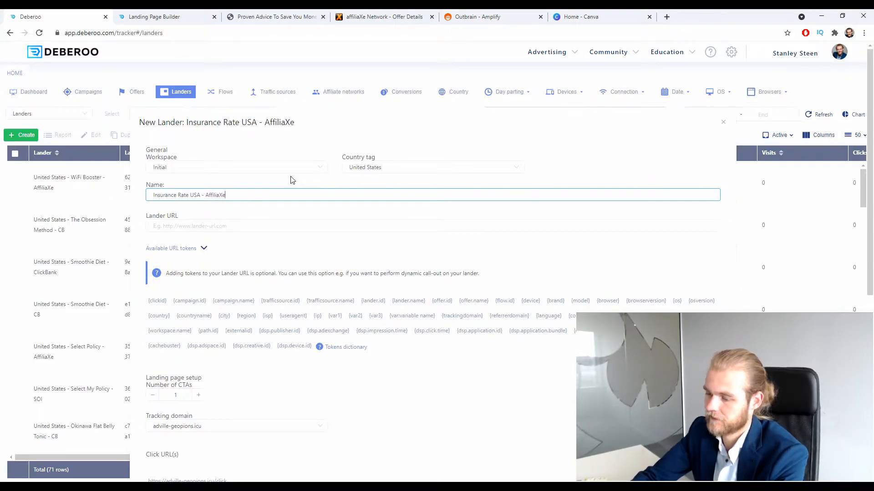
key("Tab")
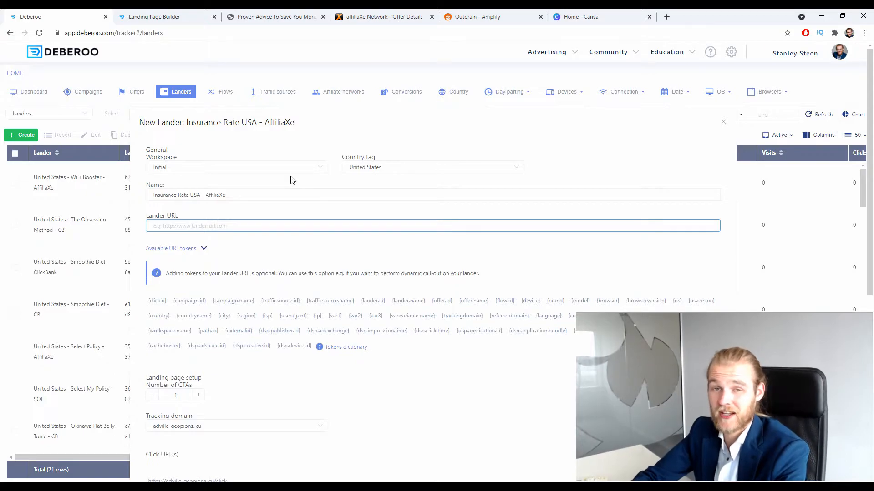
key("ctrl+v")
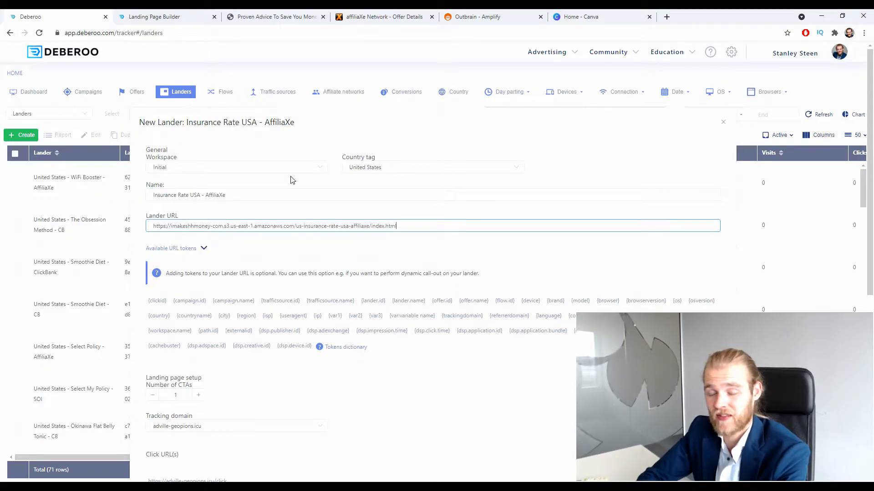
scroll(402, 181, "down", 7)
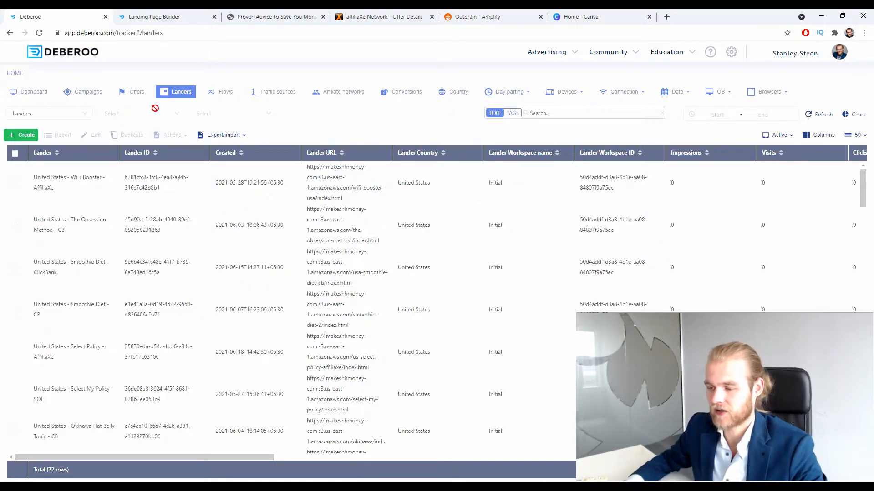
Start a new simple campaign with the Initial workspace, Outbrain as traffic source and the United States country tag.
left_click(27, 135)
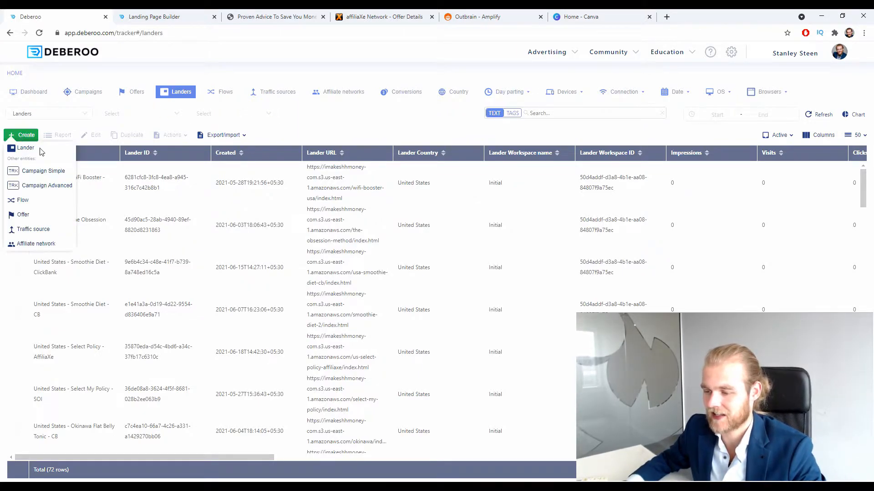
left_click(24, 174)
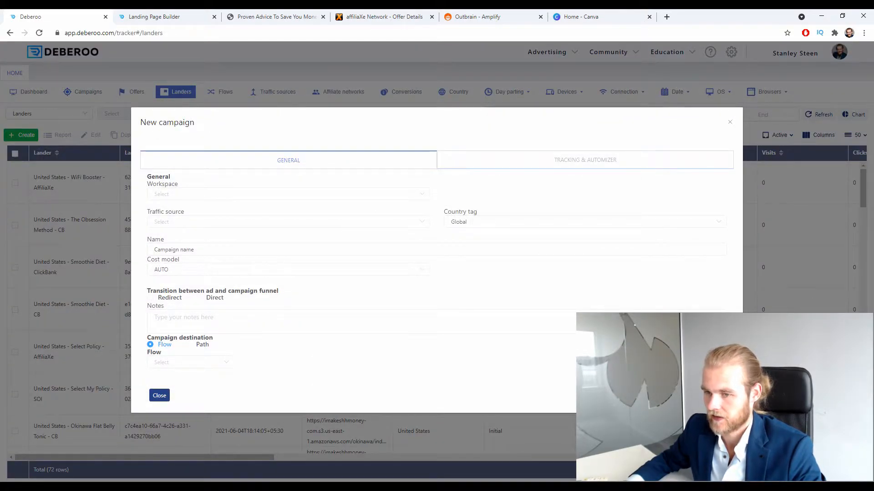
left_click(220, 193)
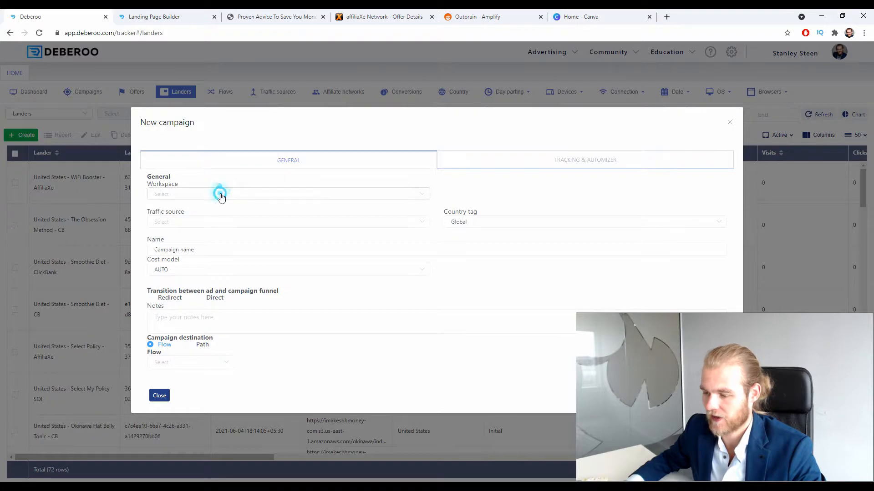
left_click(200, 215)
left_click(191, 223)
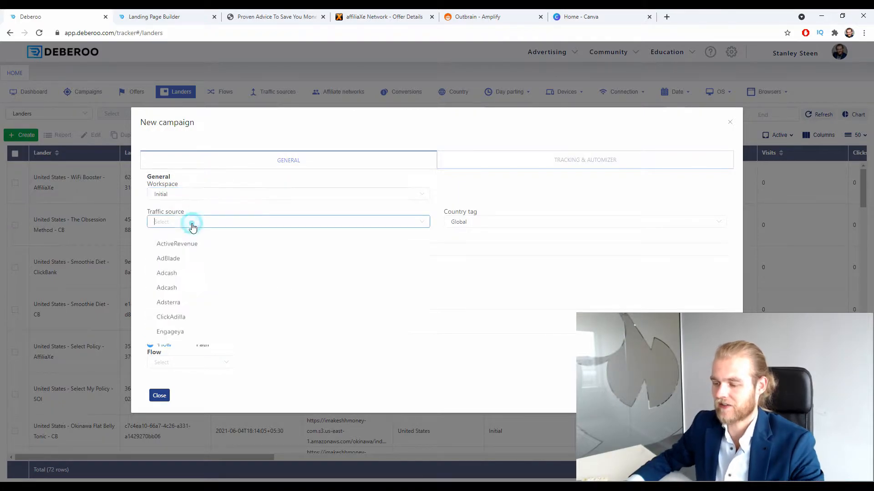
scroll(182, 287, "down", 3)
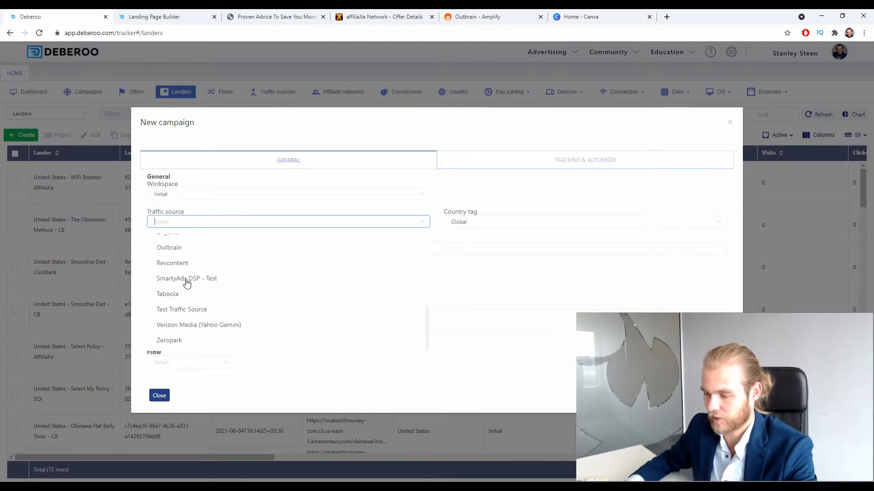
left_click(182, 250)
left_click(497, 227)
type("unit")
left_click(487, 292)
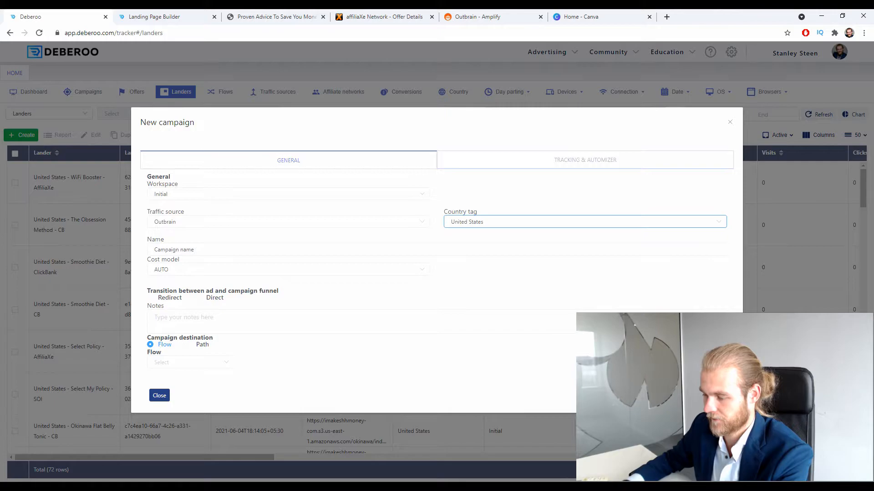
Name the campaign Insurance Rate USA - AffiliaXe.
left_click_drag(211, 248, 147, 252)
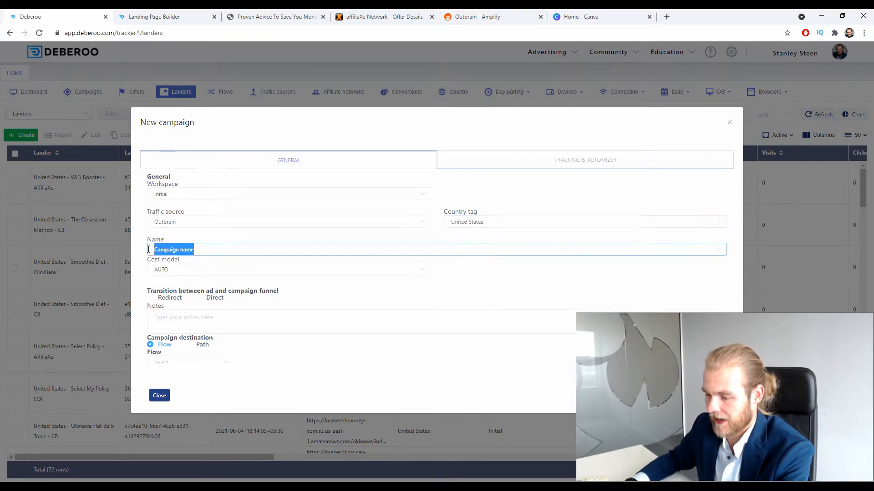
type("Insurance Rate")
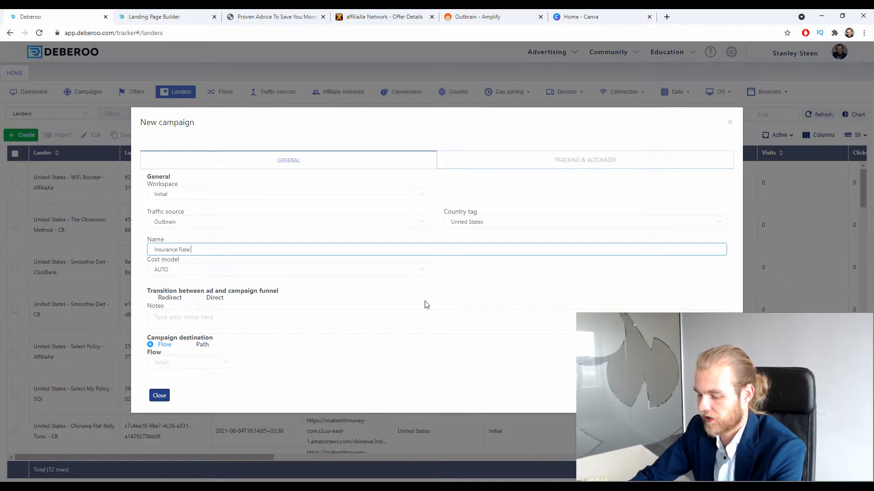
type(" USA - AffiliaXe")
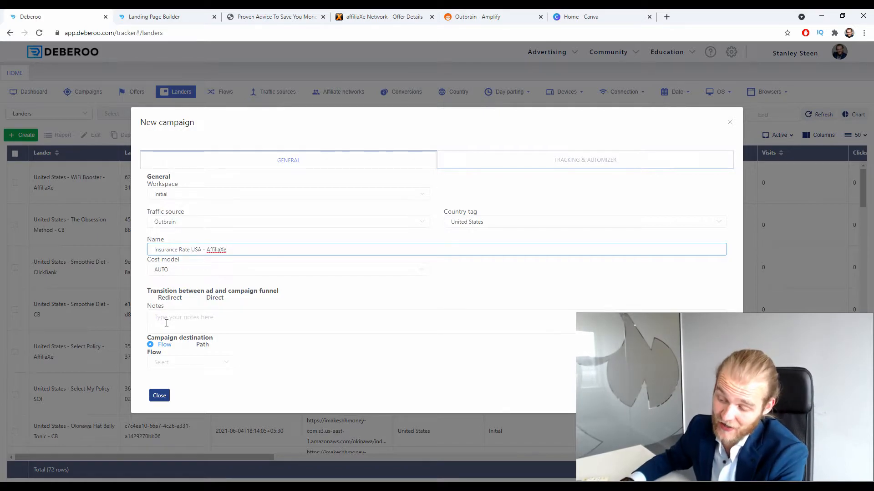
Set the transition between ad and campaign funnel to Redirect.
left_click_drag(147, 294, 220, 302)
left_click(221, 302)
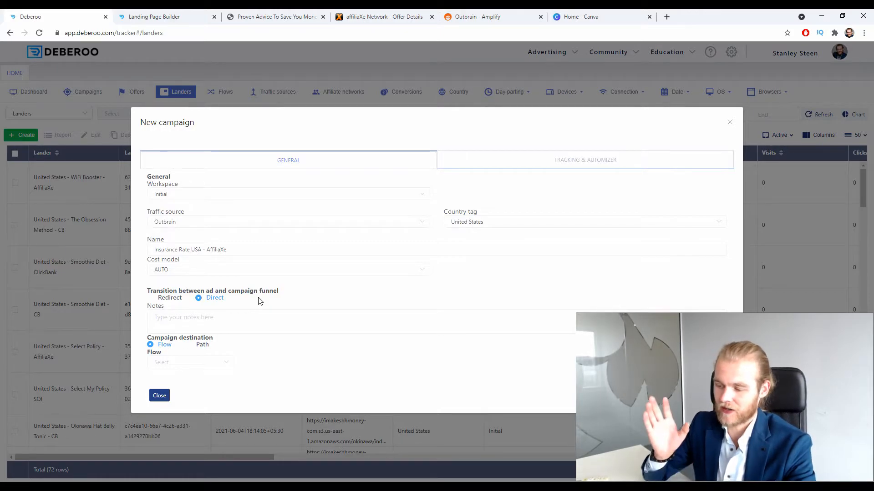
left_click_drag(163, 291, 166, 297)
left_click(166, 298)
left_click(257, 282)
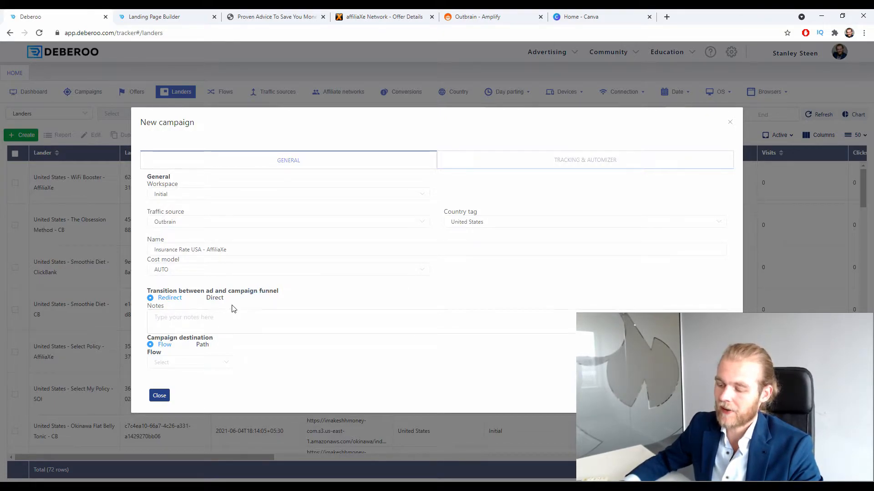
Set the campaign destination to a Landers & Offers path with a 302 transition to the offer.
left_click(189, 361)
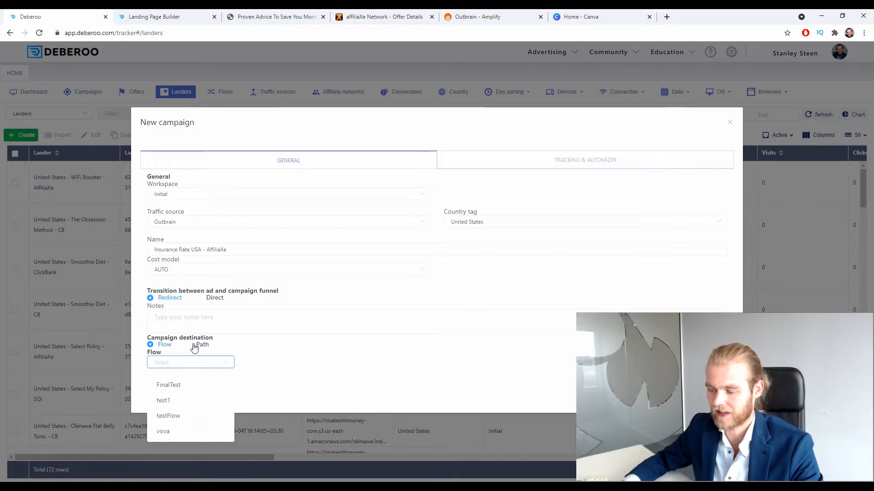
left_click(191, 345)
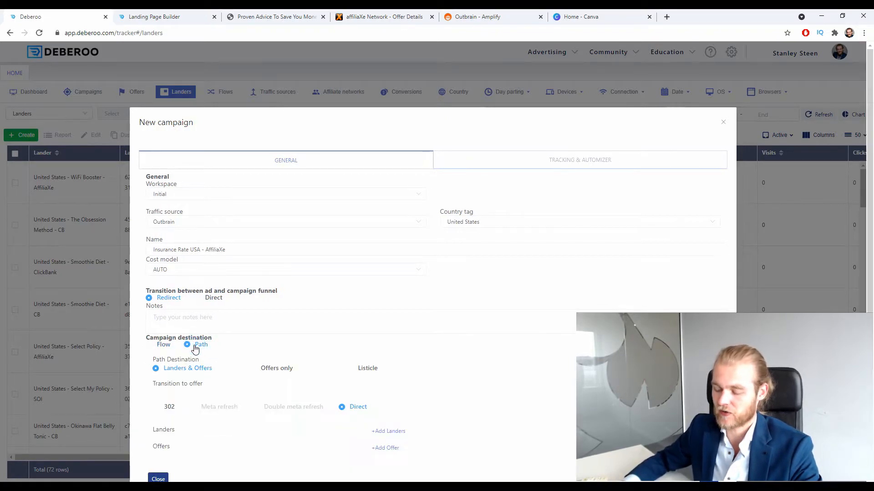
scroll(268, 355, "down", 1)
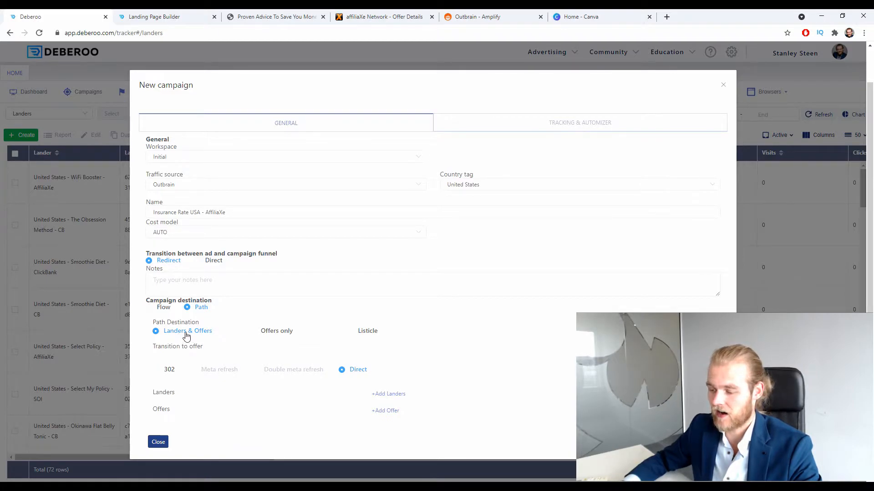
left_click(157, 370)
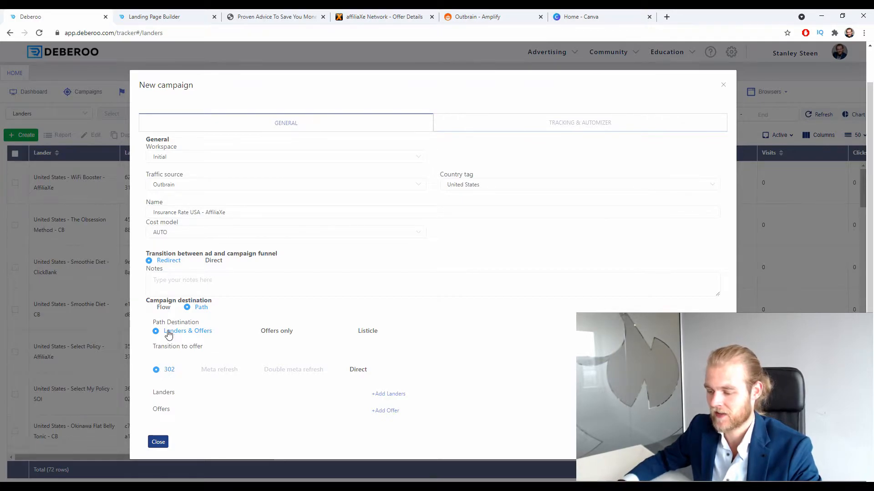
Add a lander and an offer entry to the path and choose United States - Insurance Rate USA - AffiliaXe as lander.
left_click(388, 394)
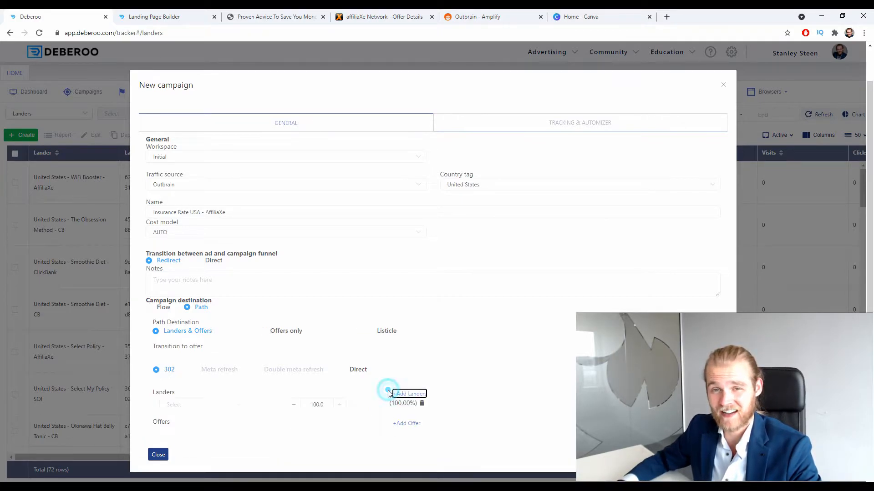
left_click(412, 424)
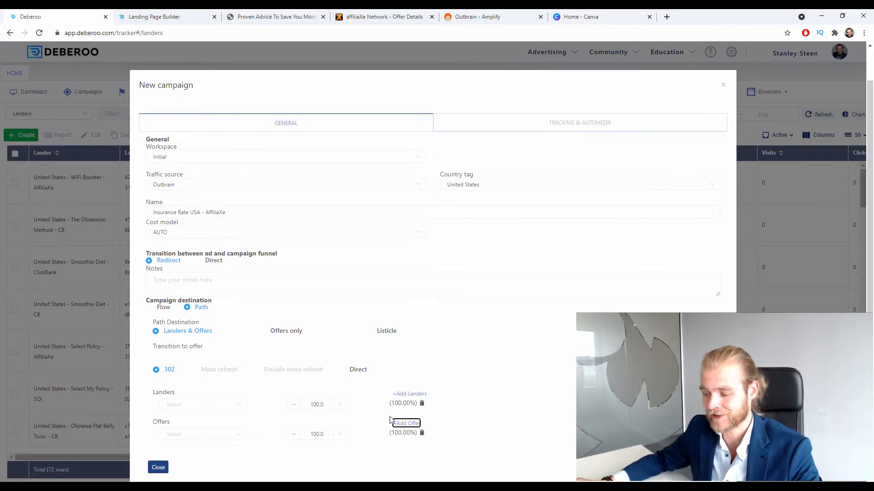
scroll(392, 417, "down", 1)
left_click(183, 389)
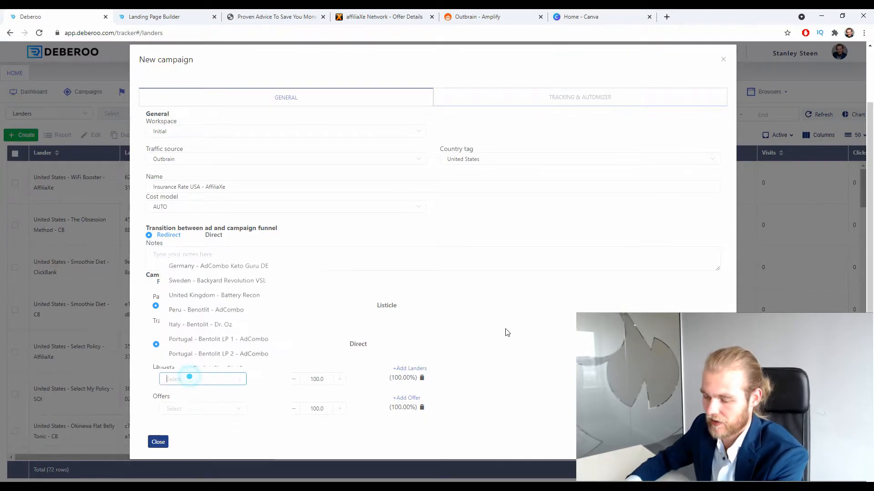
type("usa")
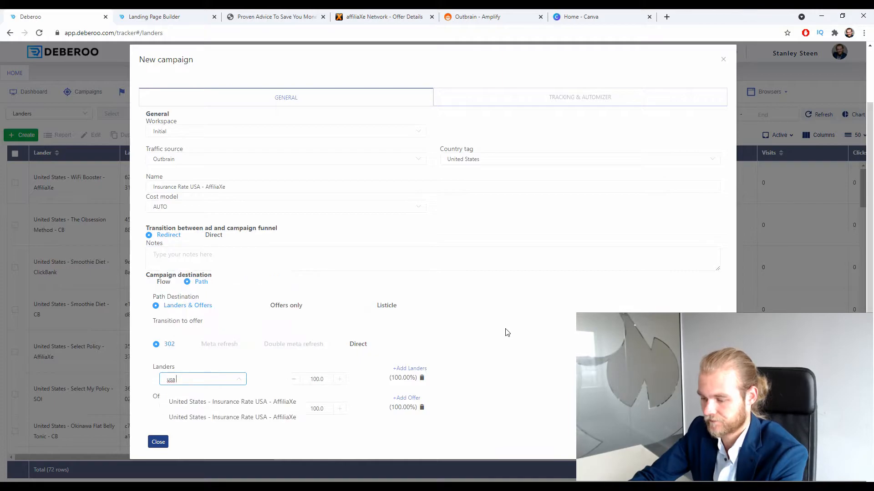
key("ctrl+a")
key("BackSpace")
type("insur")
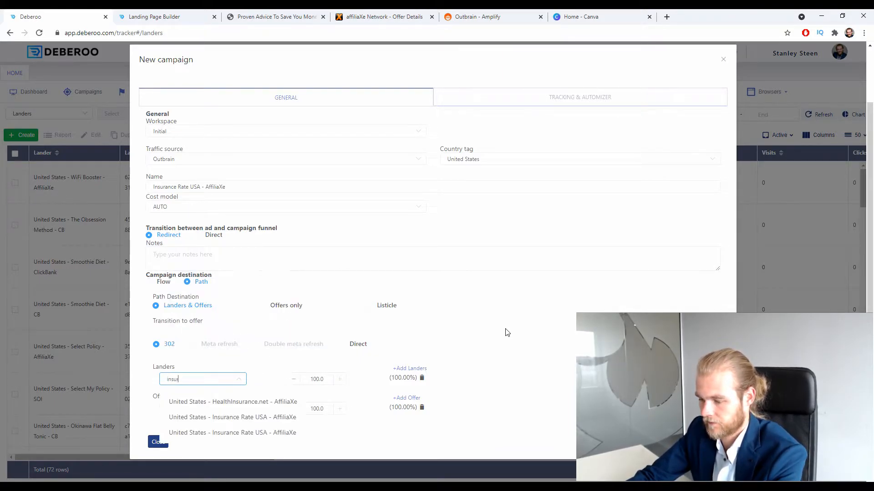
left_click(275, 424)
Choose affiliaXe - United States - Insurance Rate USA as the path's offer.
left_click(224, 410)
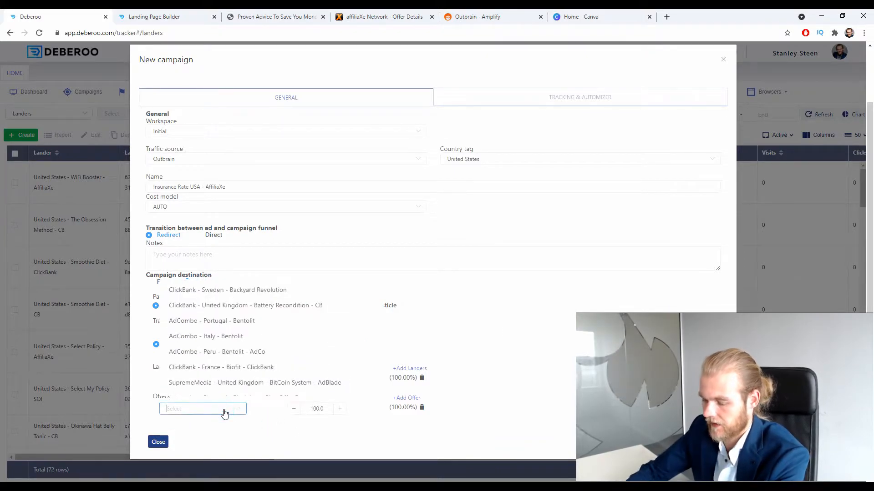
type("insur")
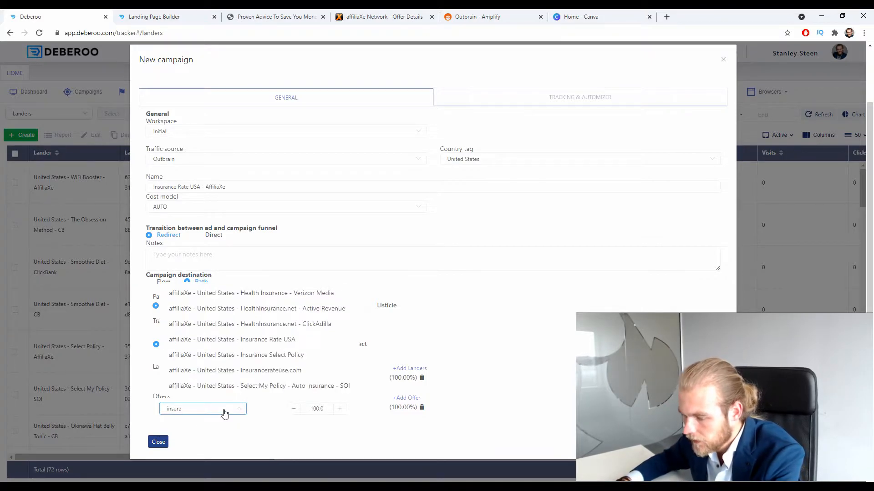
type("a")
left_click(290, 342)
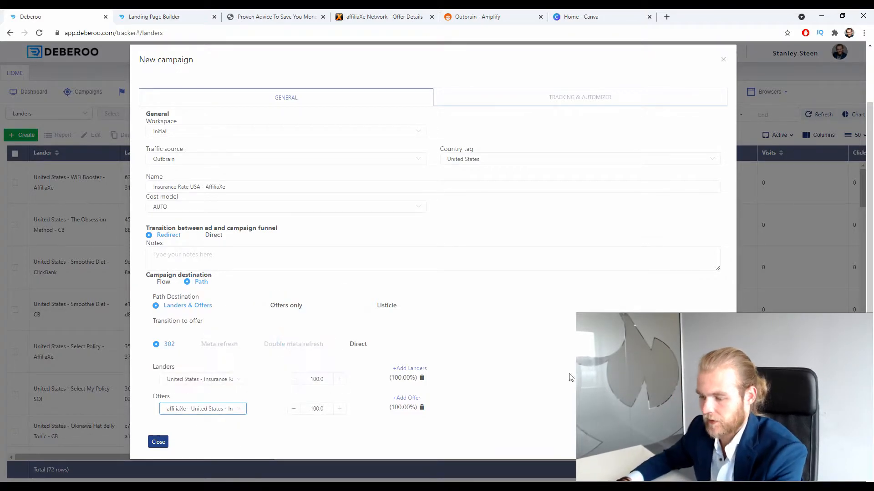
Save the campaign, copy its campaign URL and switch to Outbrain Amplify.
left_click(542, 432)
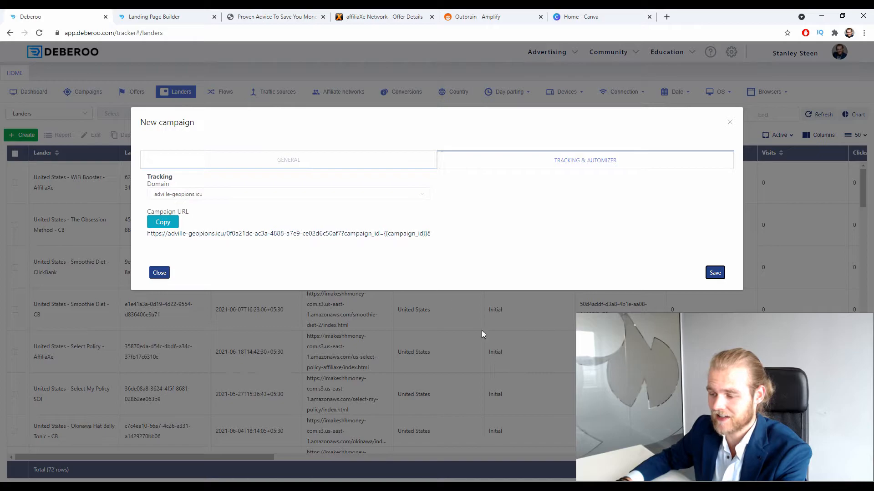
left_click(167, 223)
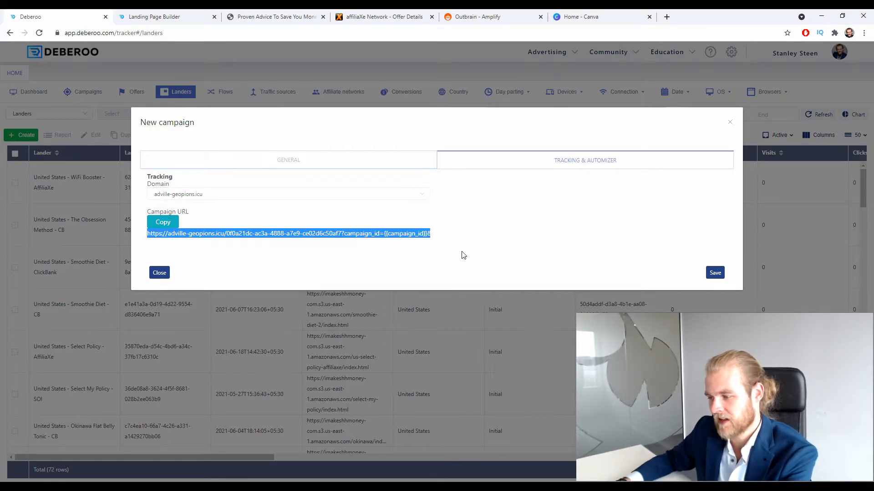
left_click(482, 17)
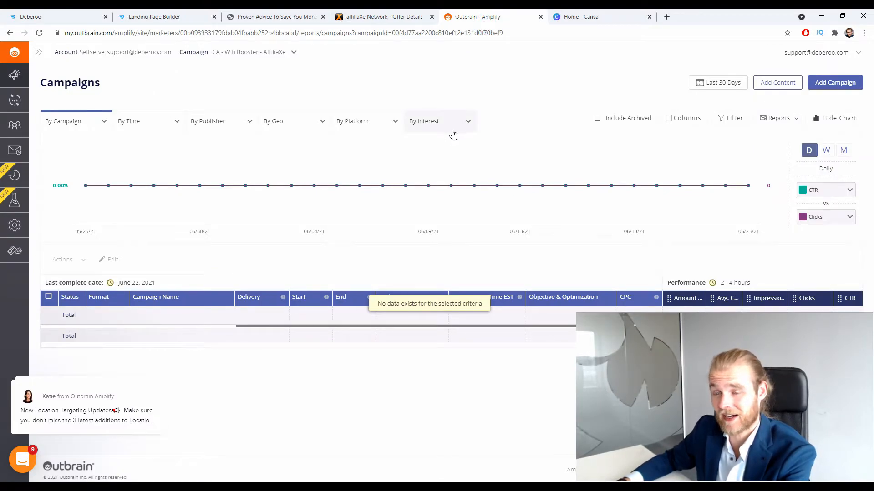
Start a new Outbrain campaign and name it USA - Insurance Rate USA - AffiliaXe.
left_click(827, 87)
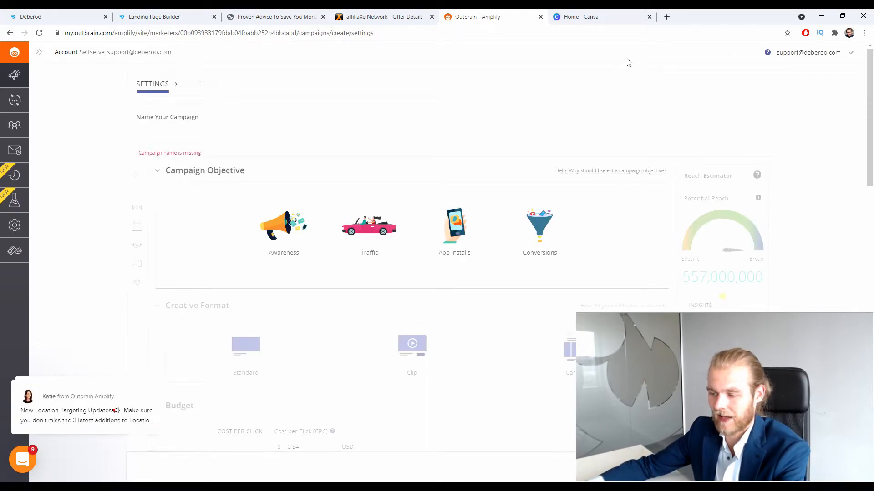
type("USA ")
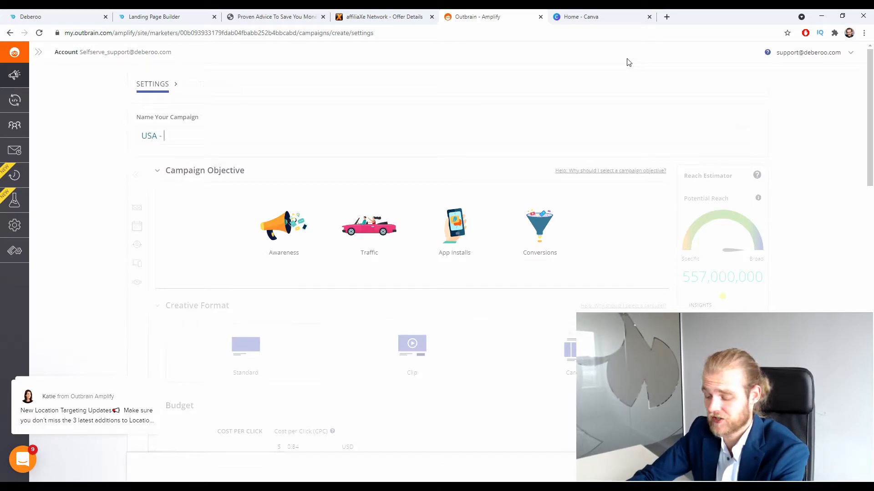
type("- Insur")
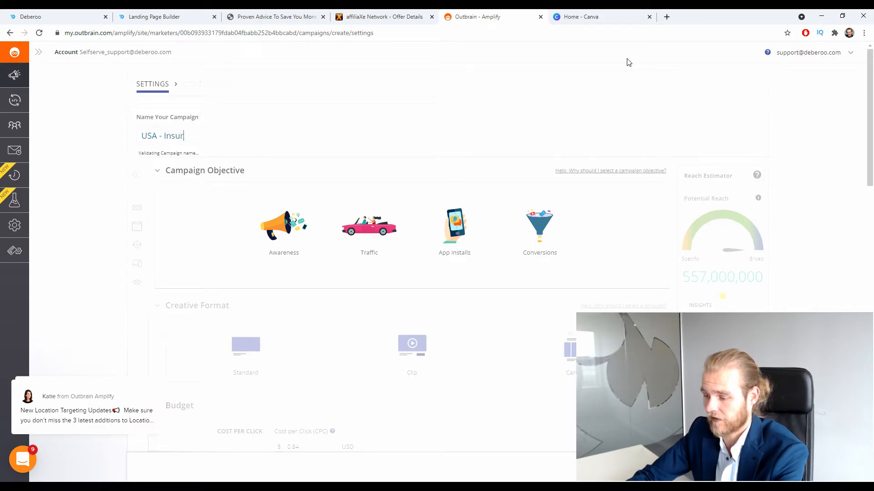
type("ancw")
key("BackSpace")
type("e")
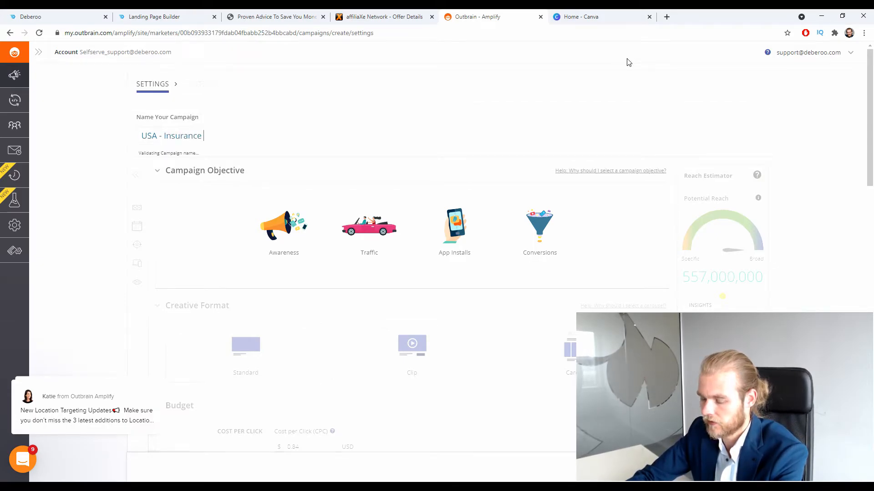
type(" Rate USA - AffiliaXe")
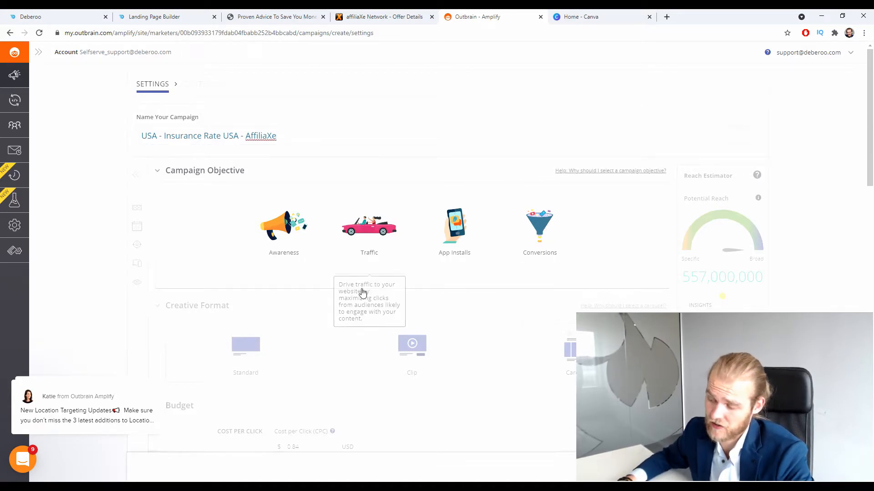
Set the campaign objective to Traffic and the creative format to Standard.
left_click(355, 246)
scroll(473, 221, "down", 2)
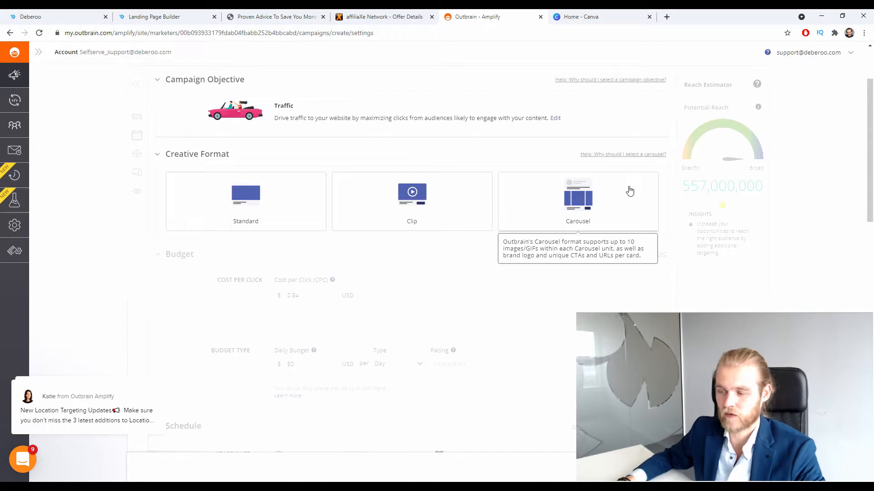
left_click(294, 220)
scroll(328, 188, "down", 2)
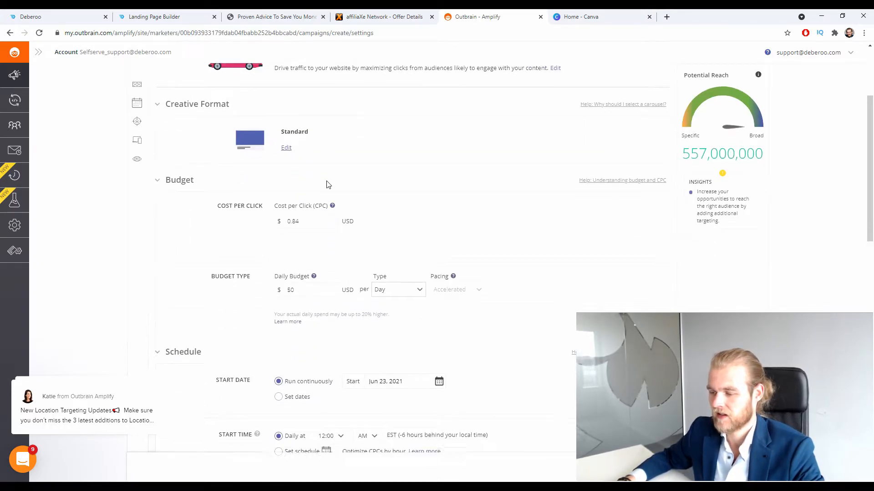
scroll(333, 178, "up", 3)
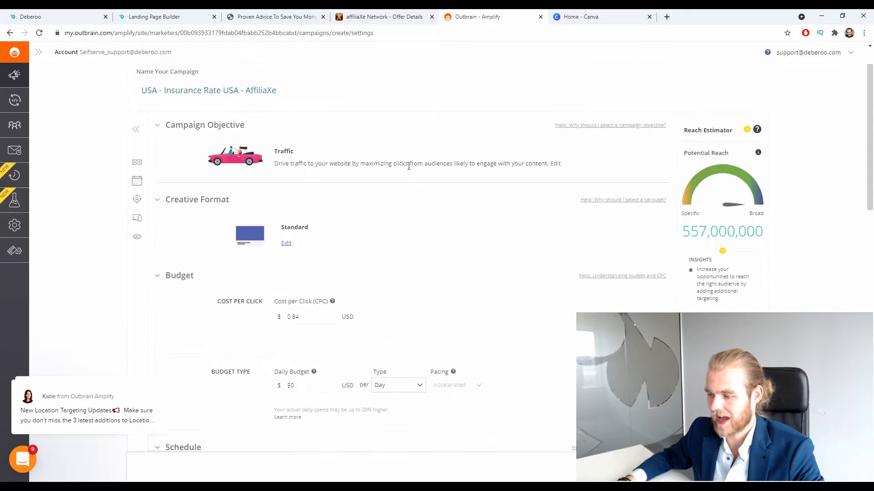
scroll(335, 146, "down", 3)
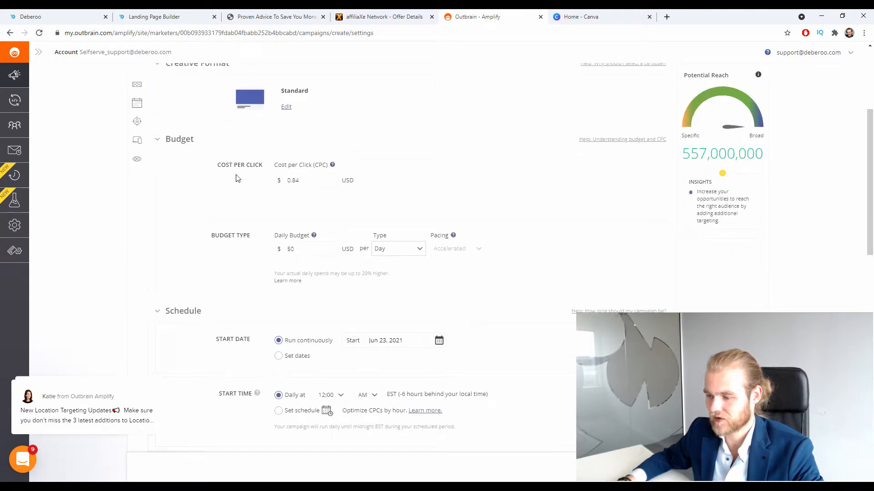
Set the campaign's daily budget to 300 USD and keep the budget type as Day.
left_click(316, 178)
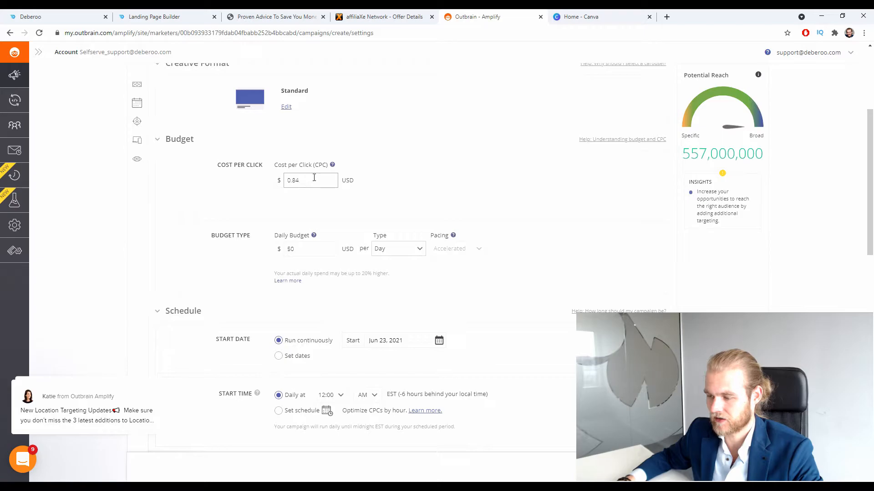
left_click(388, 189)
scroll(406, 161, "up", 1)
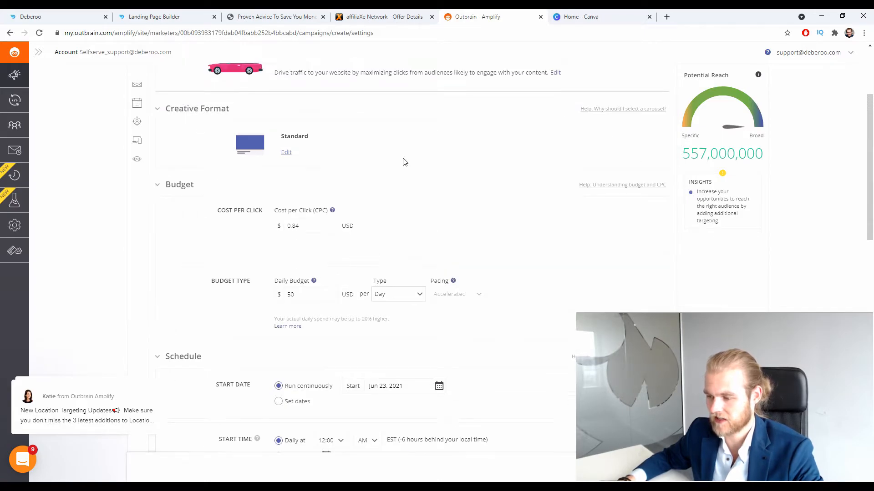
scroll(404, 158, "down", 2)
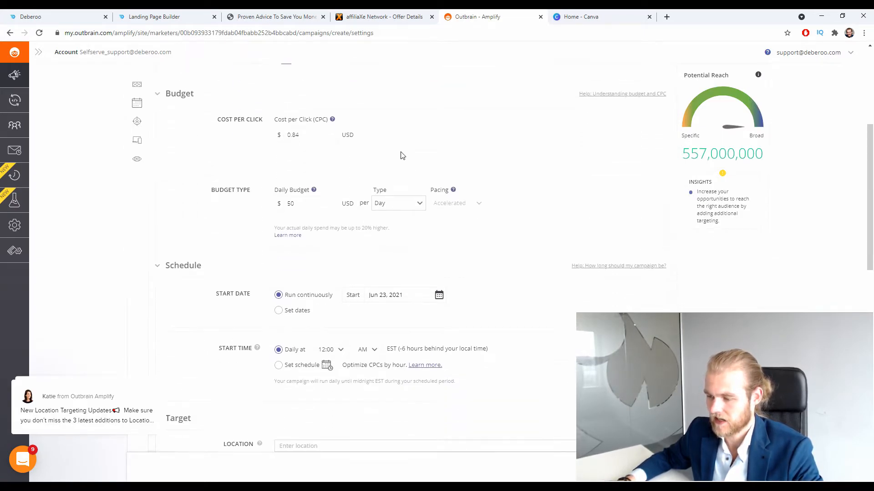
left_click(302, 204)
double_click(302, 203)
type("300")
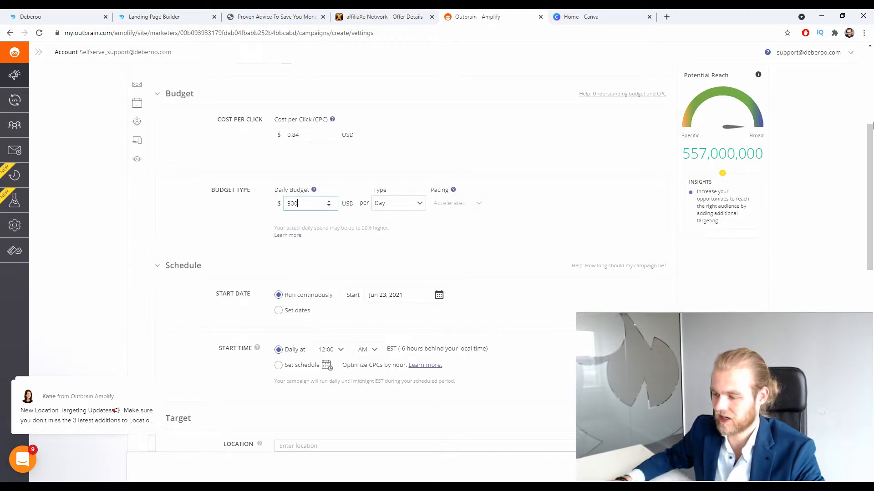
left_click(398, 204)
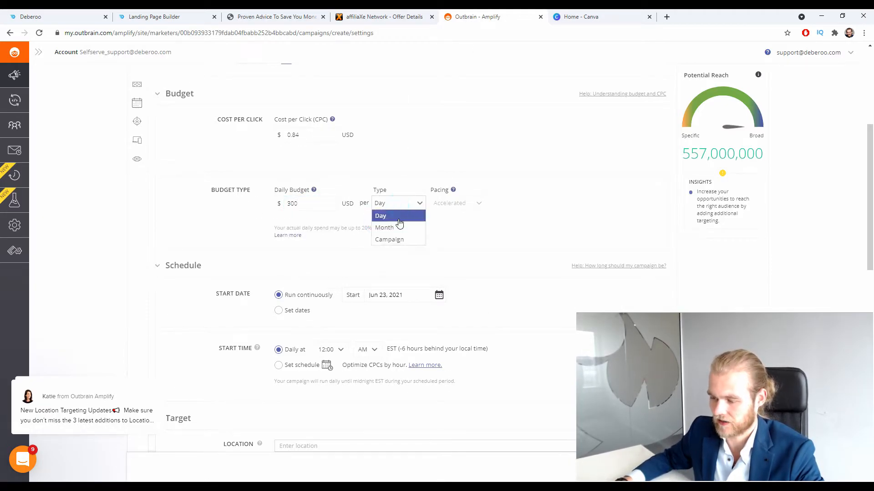
left_click(345, 193)
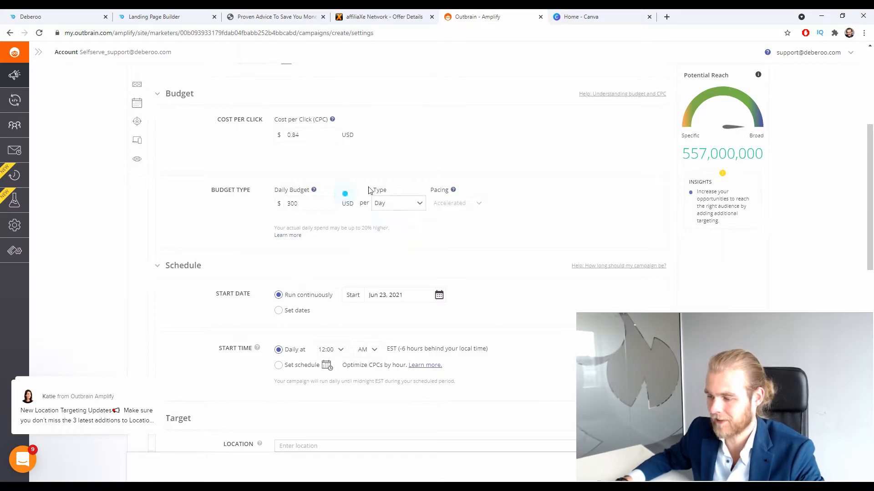
Set the continuously running campaign's start date to Dec 31, 2021.
scroll(325, 161, "down", 3)
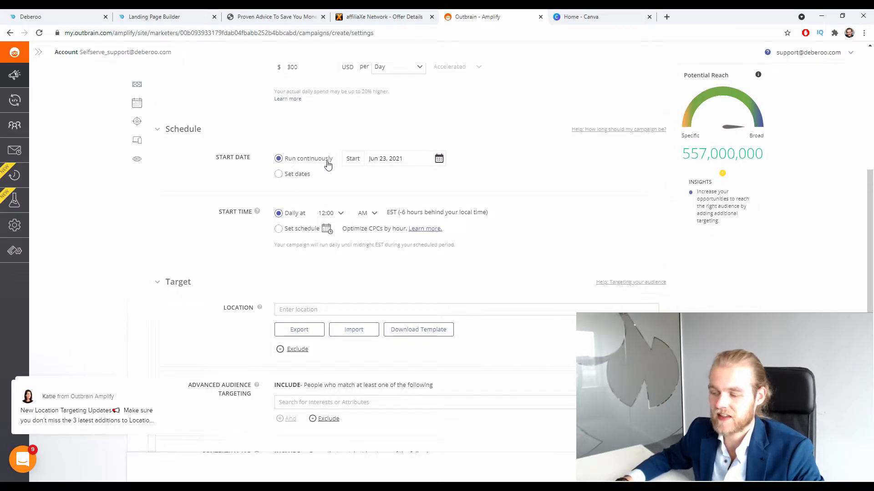
left_click(467, 150)
left_click(424, 158)
left_click(472, 186)
left_click(472, 185)
left_click(472, 185)
left_click(472, 185)
left_click(471, 186)
left_click(472, 185)
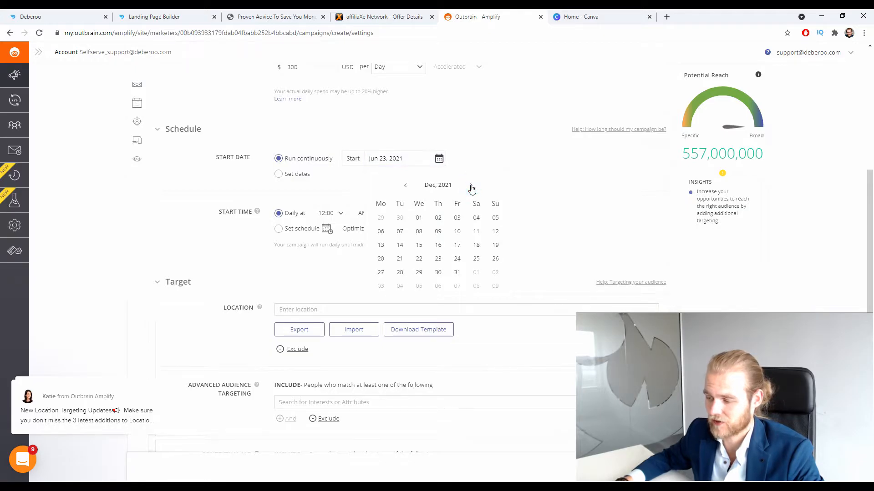
left_click(457, 245)
left_click(438, 159)
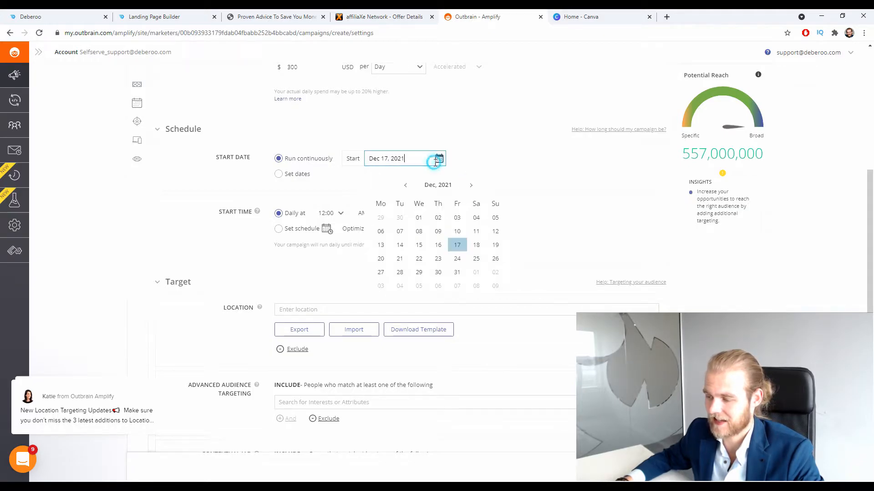
left_click(456, 273)
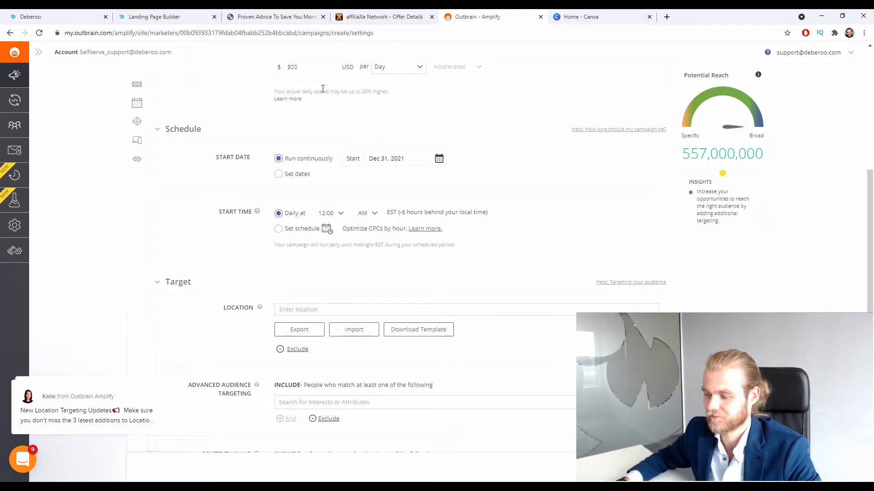
Try the custom day-and-hour schedule for the start time and return to the daily option.
scroll(331, 88, "down", 3)
scroll(273, 118, "up", 1)
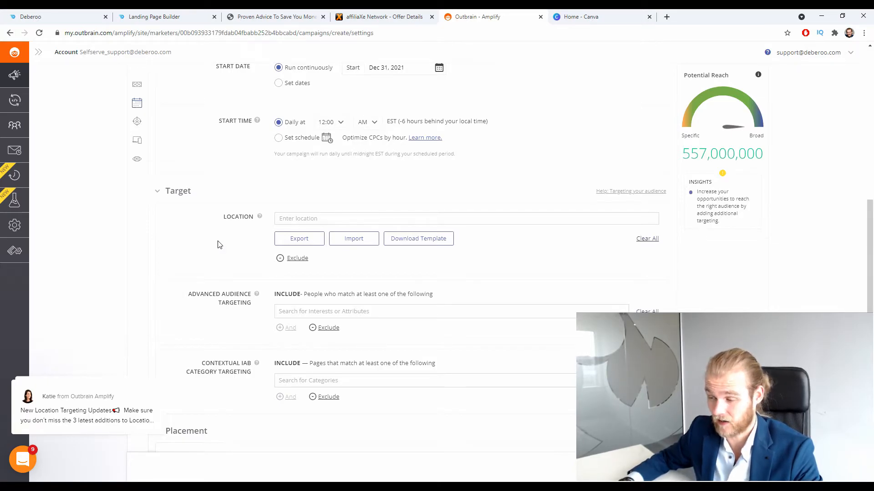
left_click(279, 137)
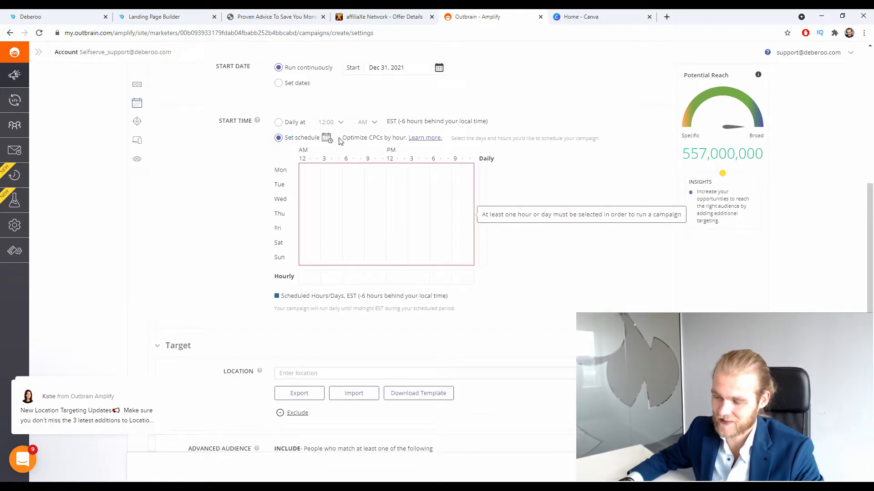
left_click(278, 122)
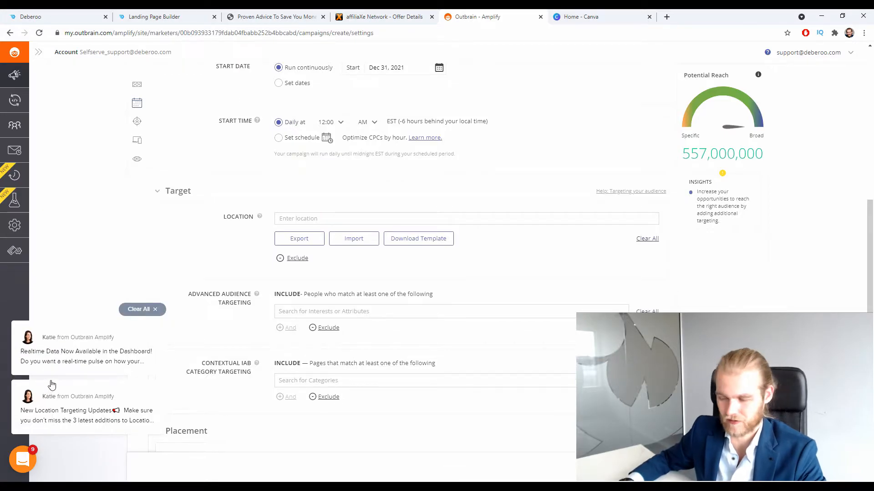
Add the country United States as the campaign's target location.
scroll(291, 207, "down", 1)
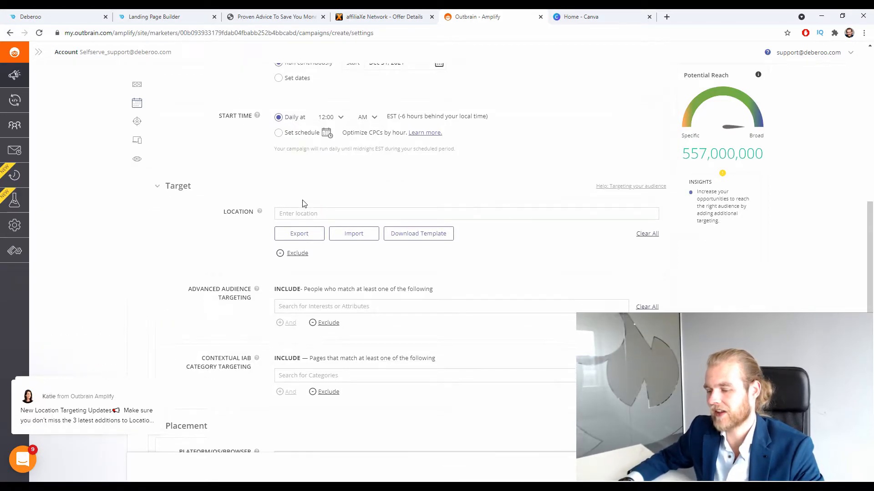
left_click(312, 174)
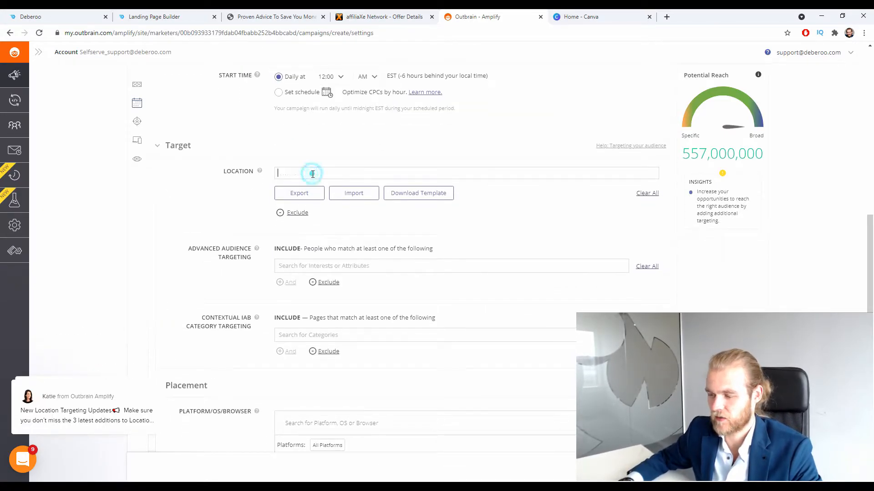
type("united")
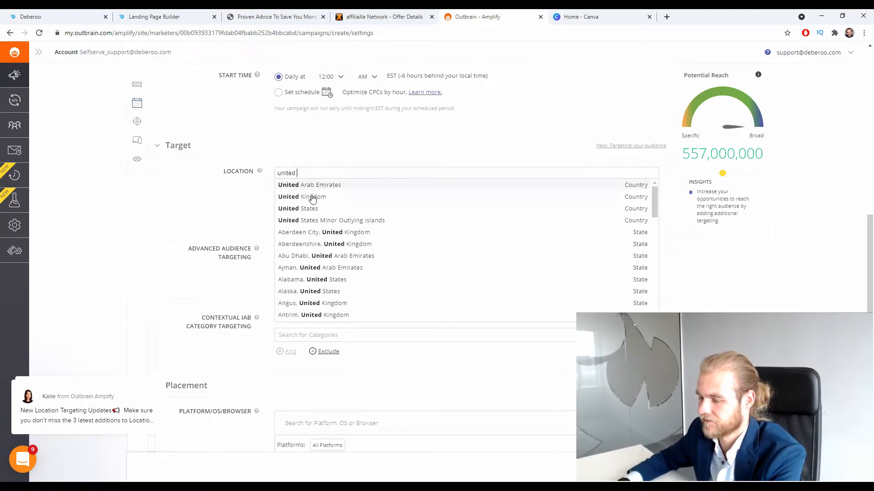
left_click(315, 210)
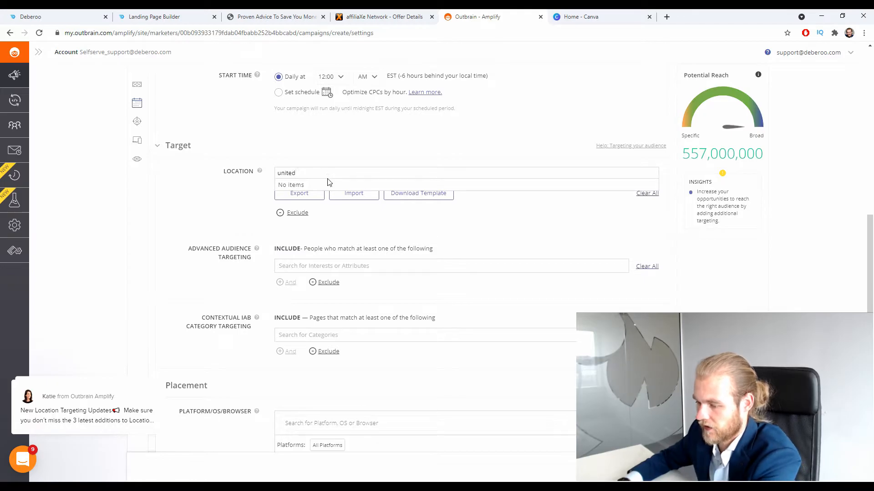
left_click(324, 208)
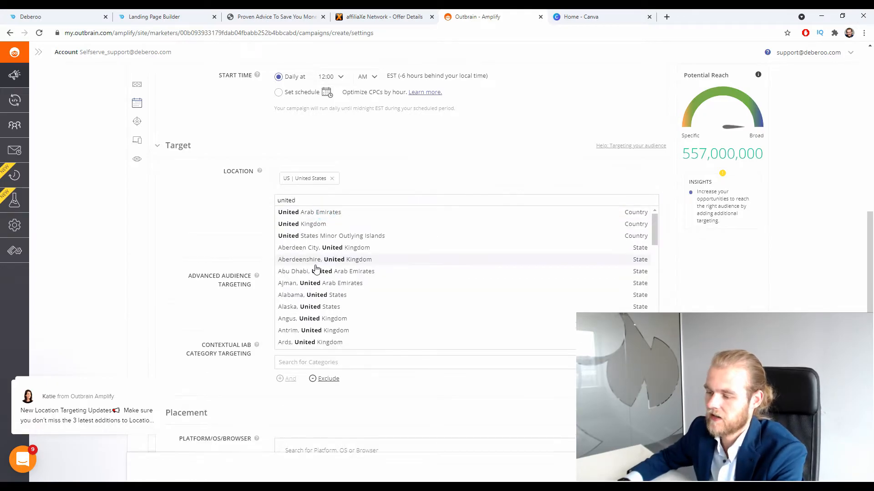
left_click(204, 197)
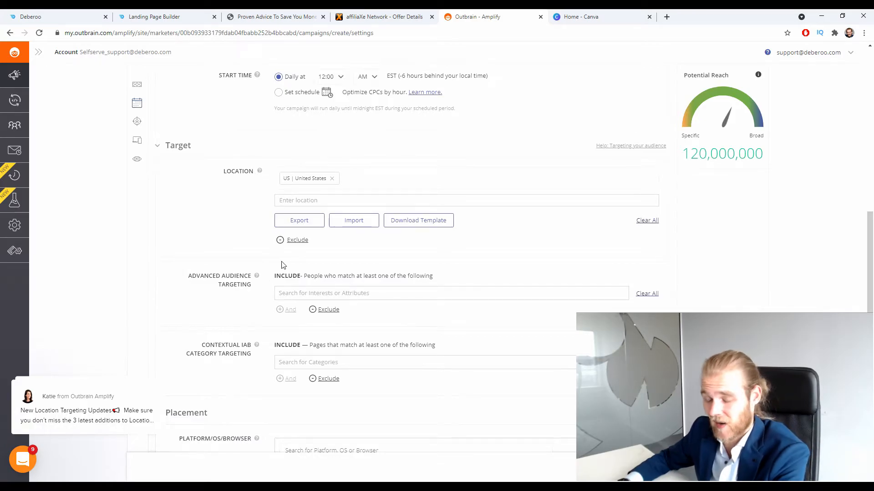
Try excluding the state of California from the target locations and remove the exclusion again.
left_click(300, 243)
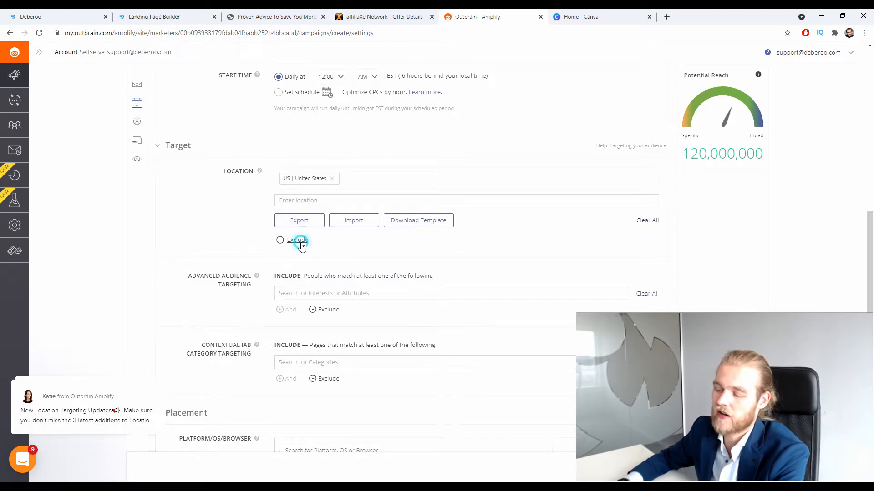
scroll(288, 190, "down", 3)
scroll(286, 146, "up", 1)
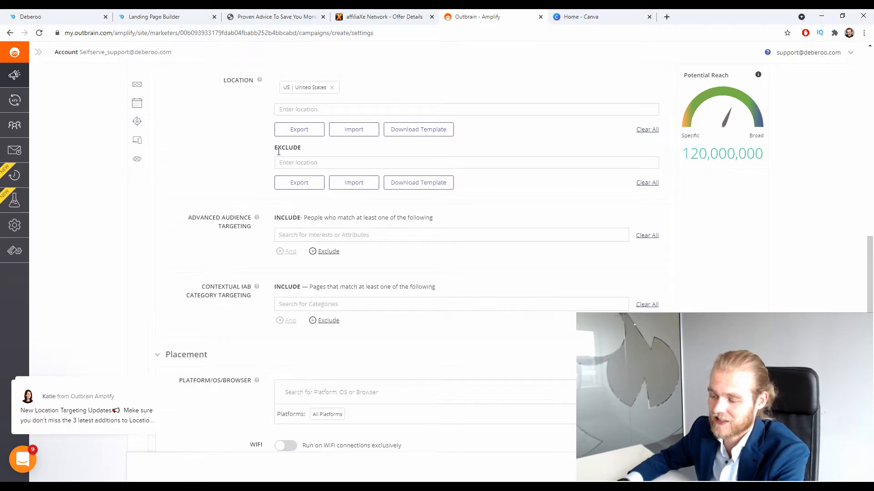
left_click(302, 165)
scroll(227, 162, "up", 2)
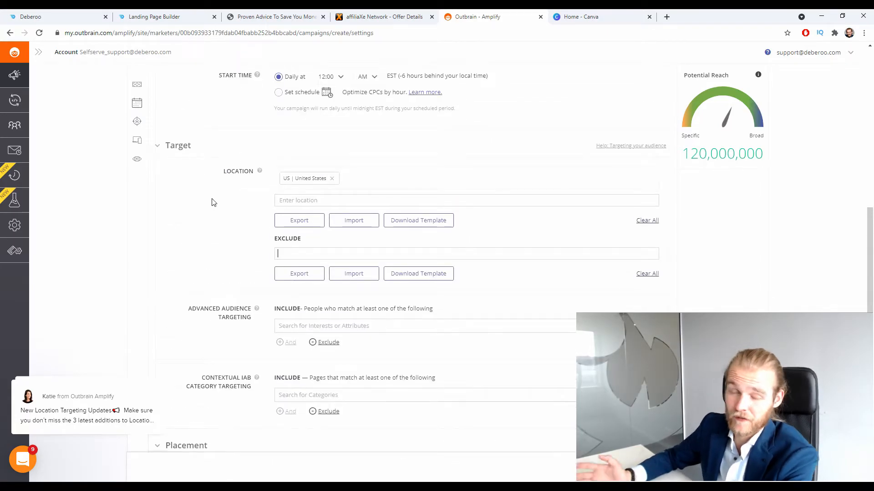
type("californ")
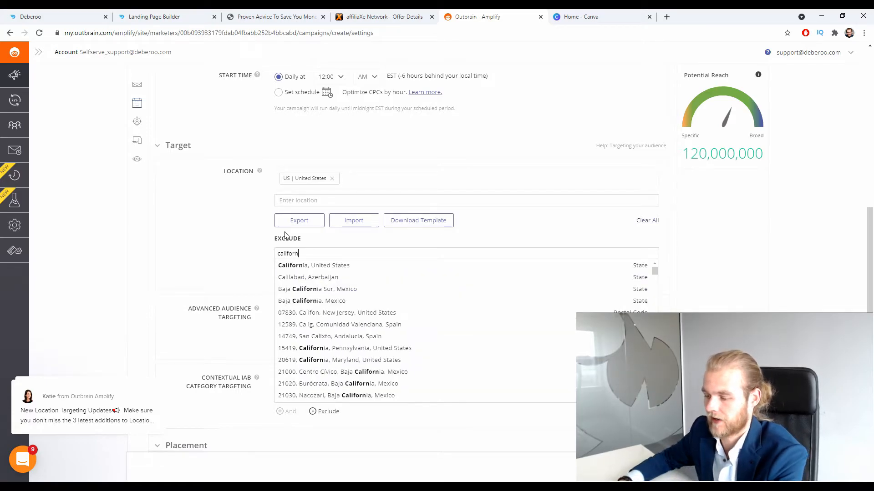
left_click(348, 265)
left_click(215, 308)
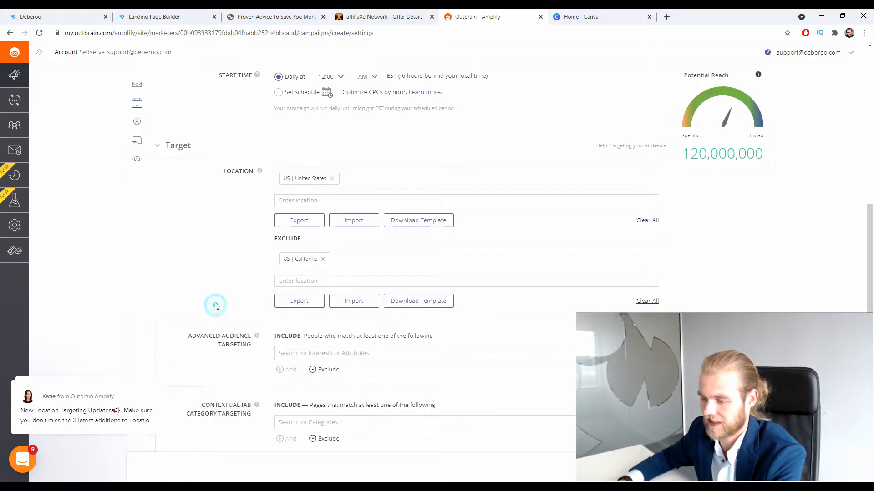
left_click(323, 259)
Try excluding San Diego CA from the target locations and take it out again.
left_click(329, 257)
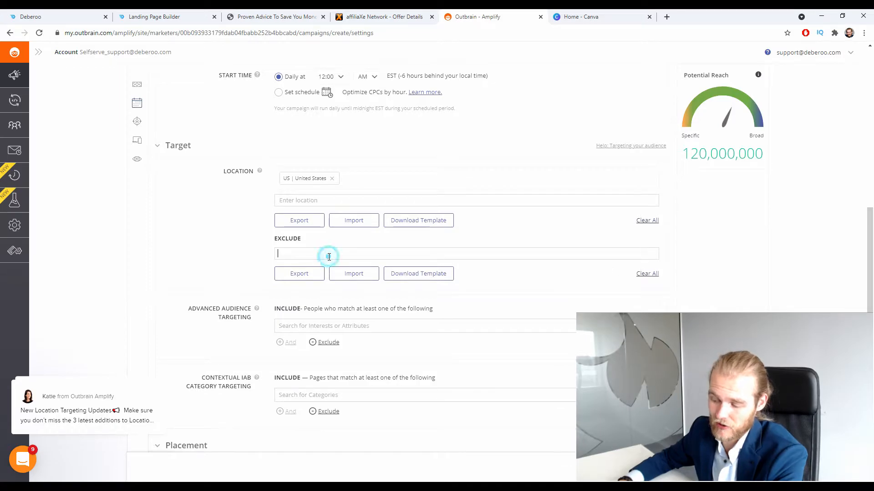
type("San Dia")
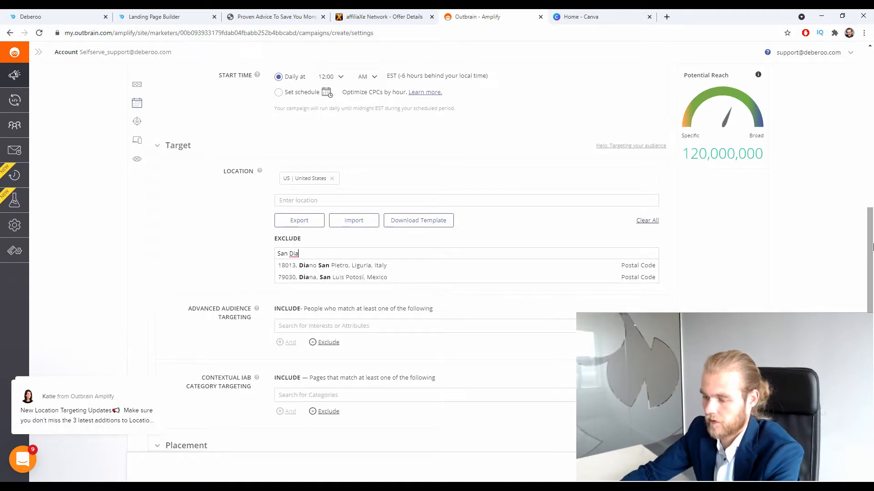
key("BackSpace")
type("e")
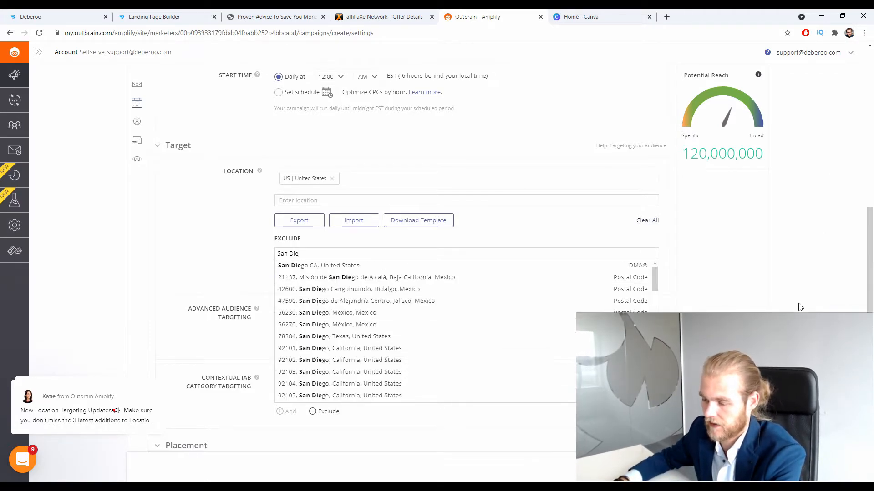
left_click(313, 267)
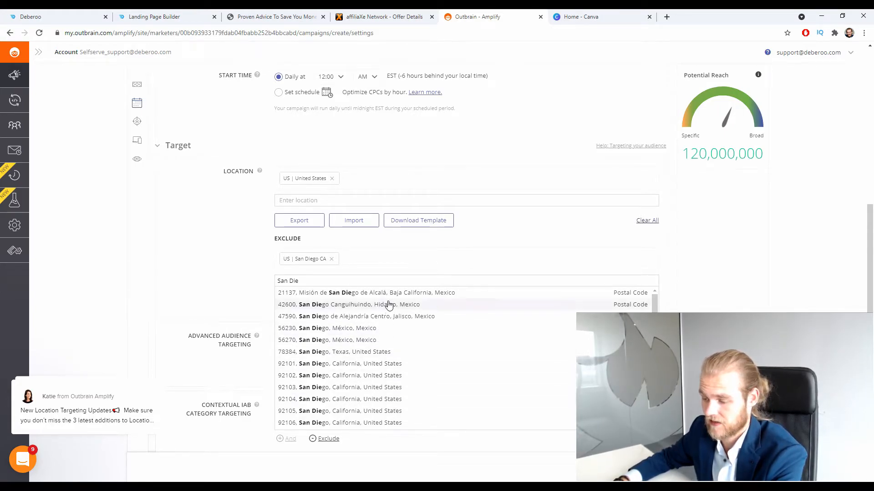
left_click(331, 259)
left_click(245, 211)
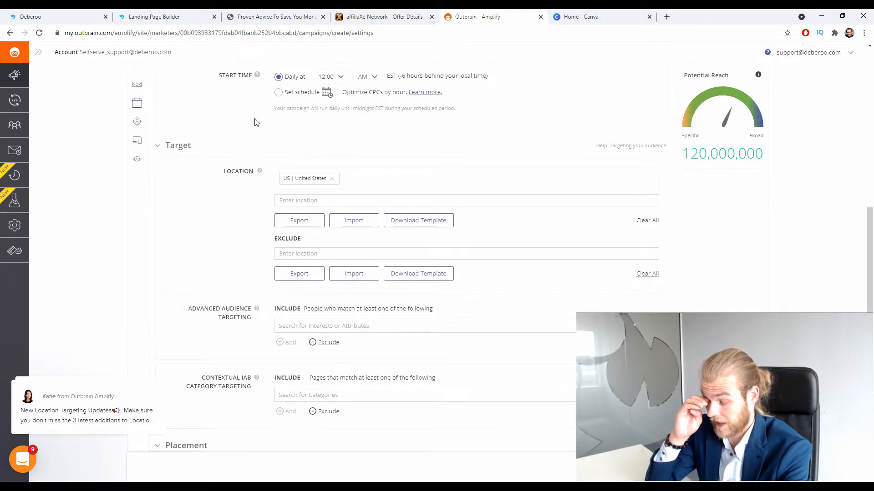
Examine the interest options for advanced audience targeting and the category options for contextual IAB targeting.
scroll(248, 302, "down", 1)
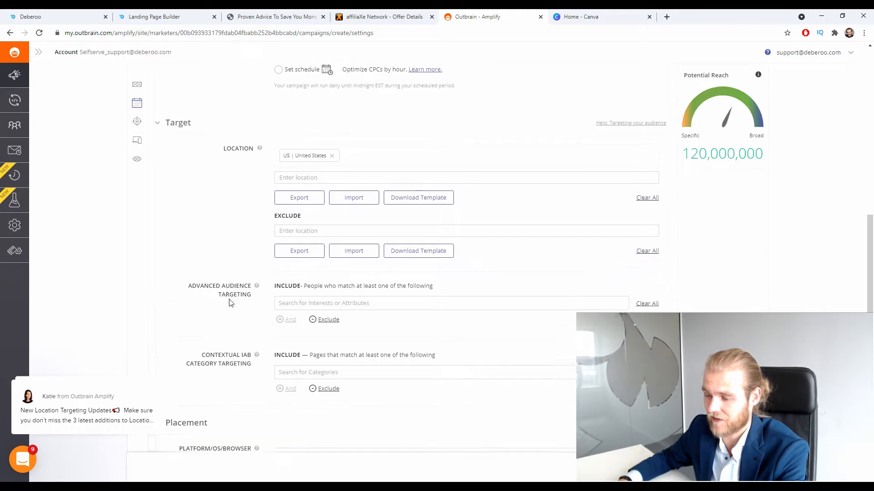
scroll(230, 273, "down", 2)
left_click(326, 195)
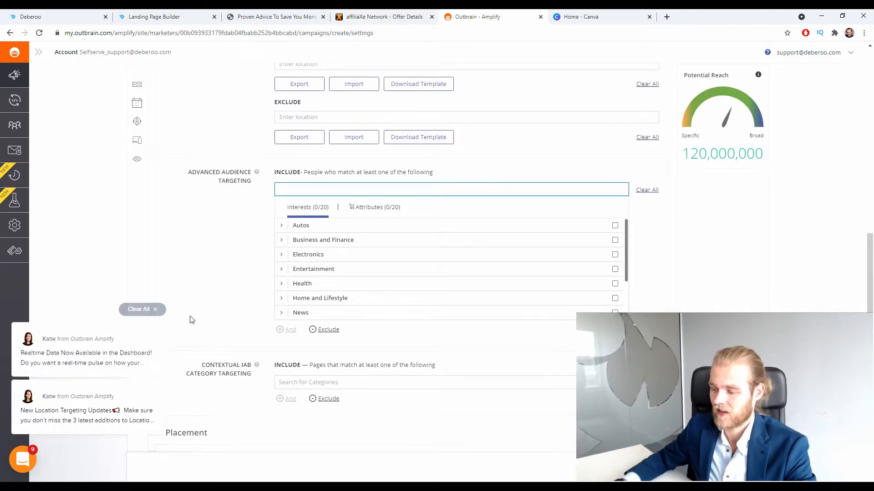
left_click(255, 272)
left_click_drag(192, 241, 235, 256)
left_click(215, 275)
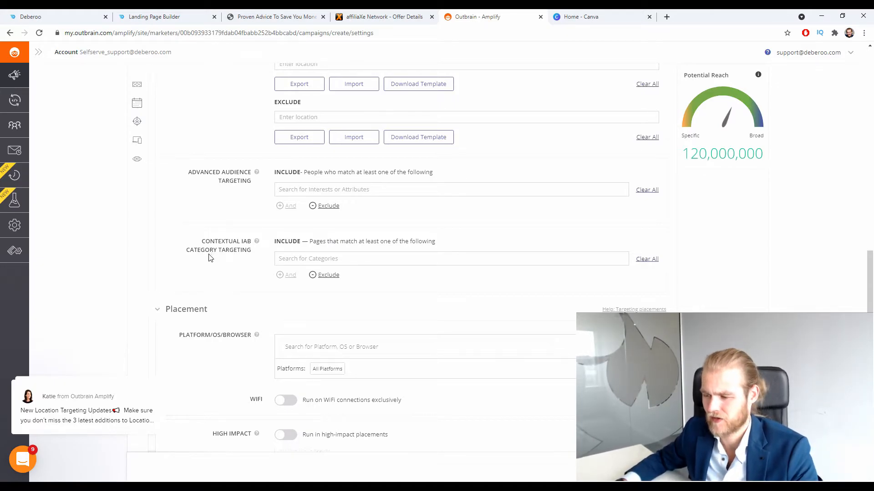
left_click(388, 258)
left_click(221, 305)
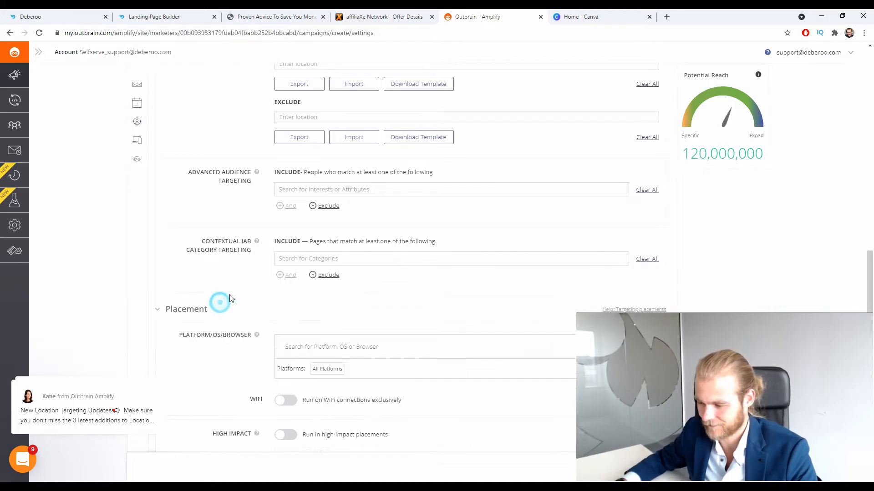
Restrict the campaign's placement platforms to Desktop by deselecting Smartphone and Tablet.
scroll(201, 288, "down", 2)
scroll(199, 276, "down", 1)
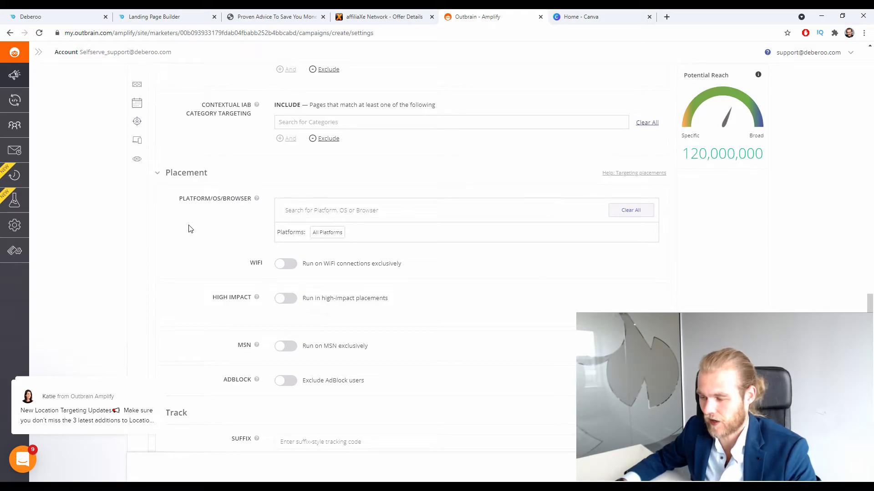
left_click(304, 211)
left_click(544, 228)
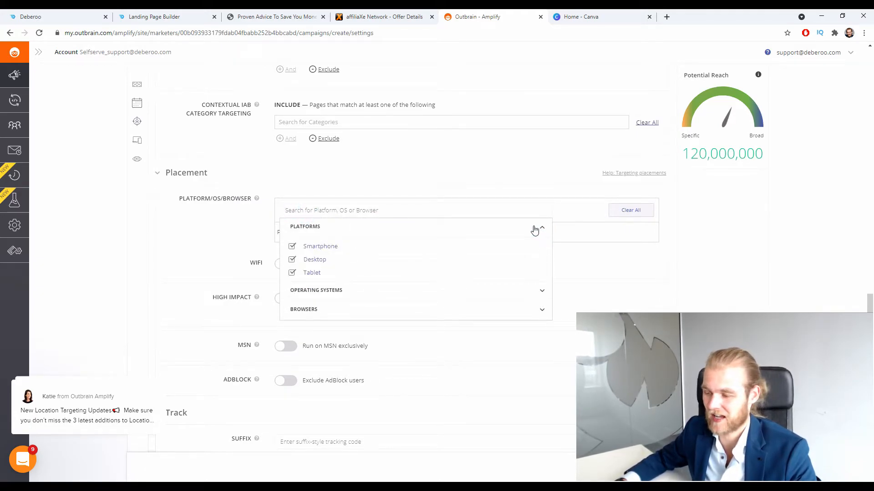
left_click(312, 273)
left_click(327, 246)
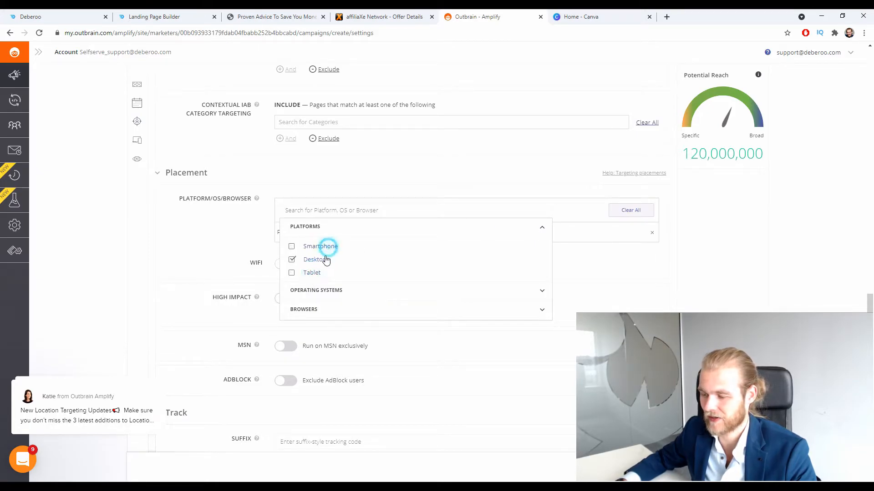
Examine the operating system and browser options for the campaign's placement targeting.
left_click(535, 293)
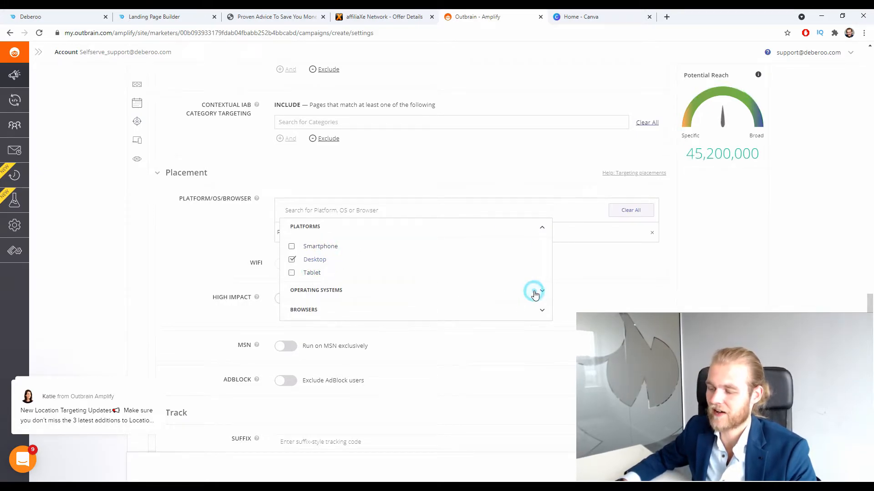
left_click(541, 227)
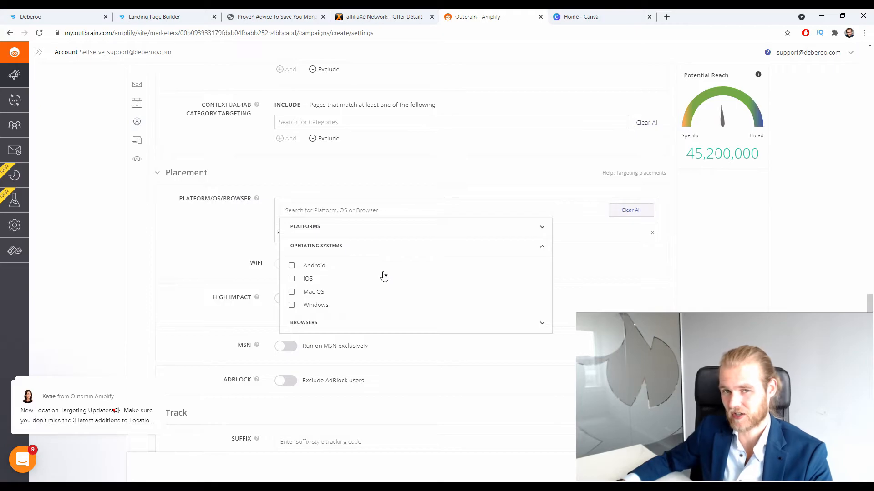
left_click(205, 238)
left_click(335, 211)
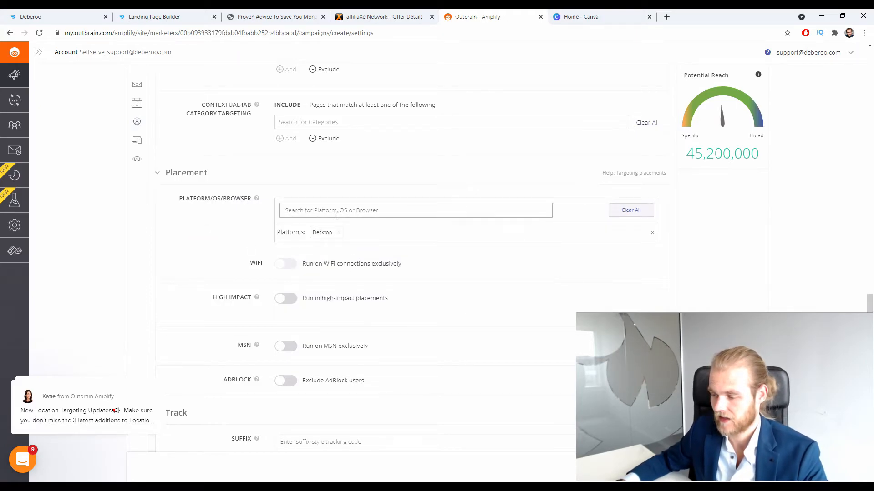
left_click(542, 265)
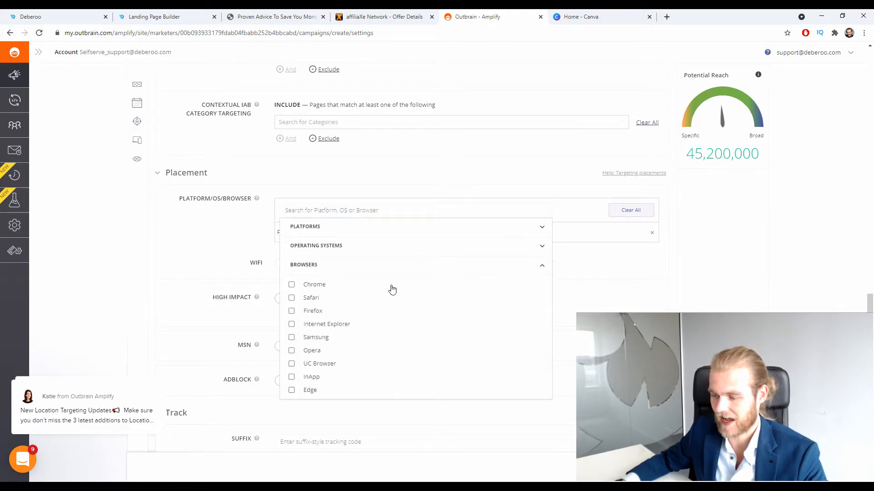
scroll(384, 289, "down", 1)
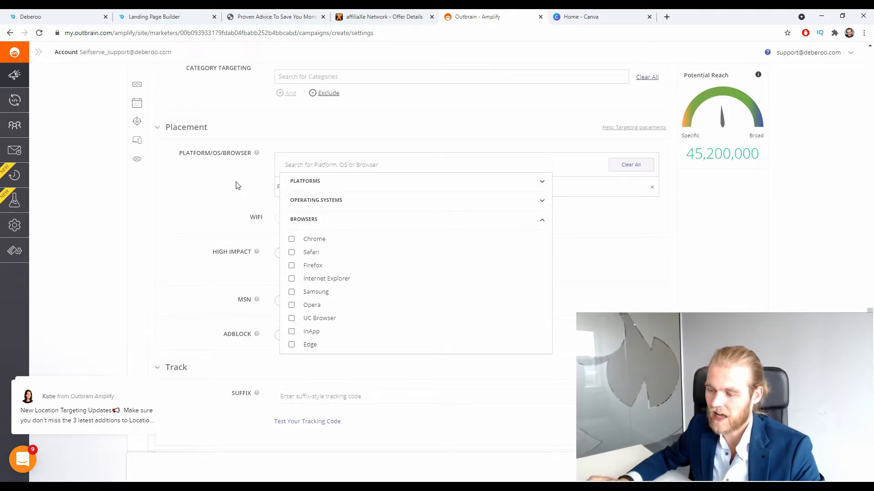
left_click(181, 177)
Examine the WiFi, high-impact, MSN and AdBlock placement options and the tracking suffix setting.
left_click_drag(248, 219, 269, 221)
left_click(246, 213)
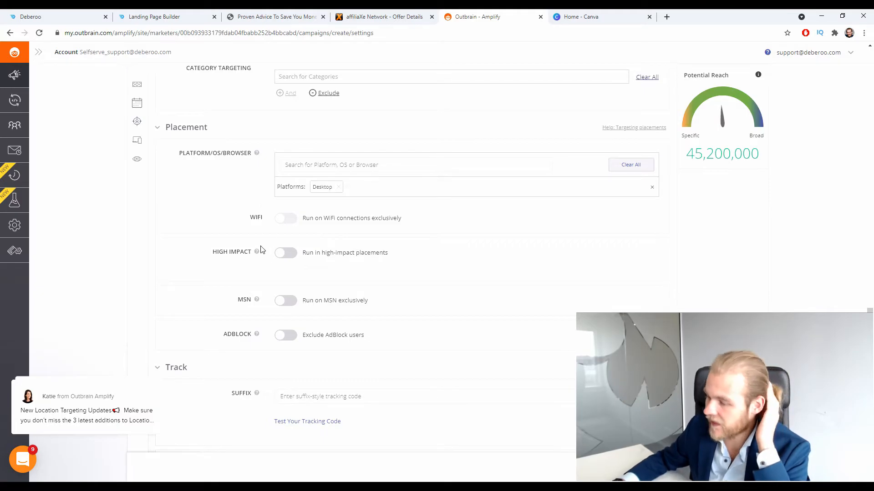
left_click_drag(210, 254, 242, 261)
left_click(242, 262)
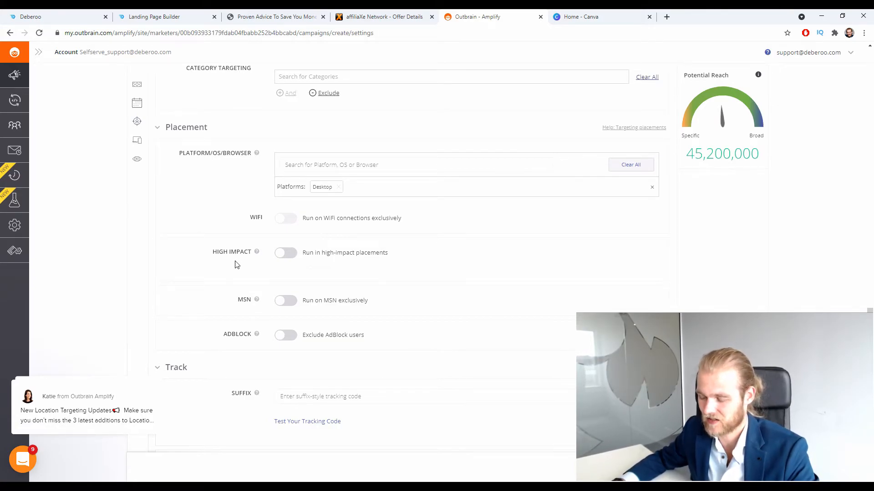
scroll(236, 265, "down", 1)
left_click(238, 258)
left_click(233, 254)
triple_click(428, 265)
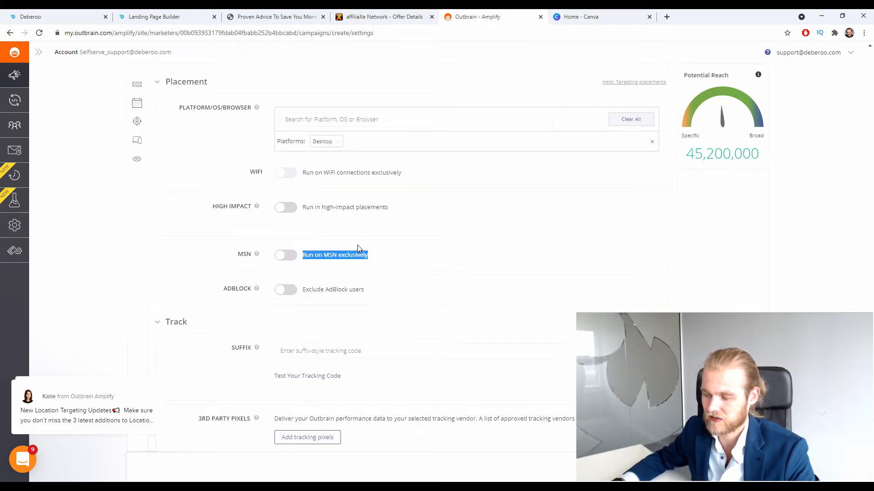
left_click(408, 249)
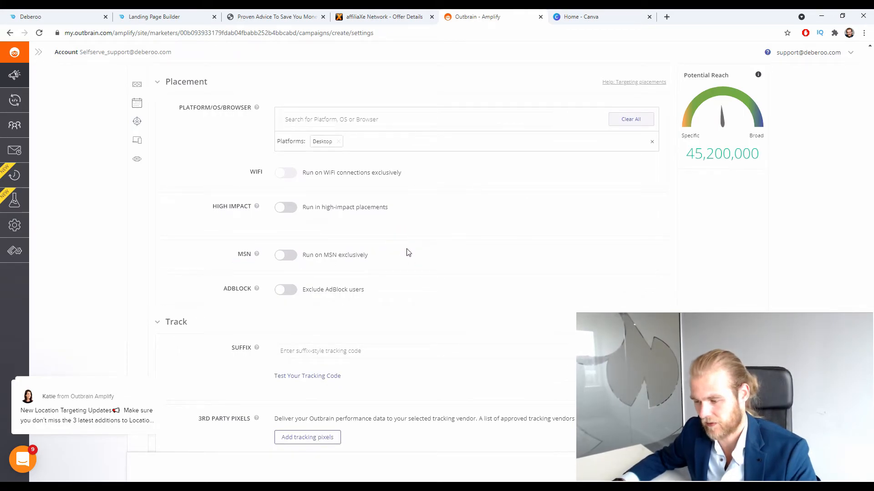
scroll(409, 251, "down", 1)
left_click_drag(227, 250, 254, 262)
left_click(386, 263)
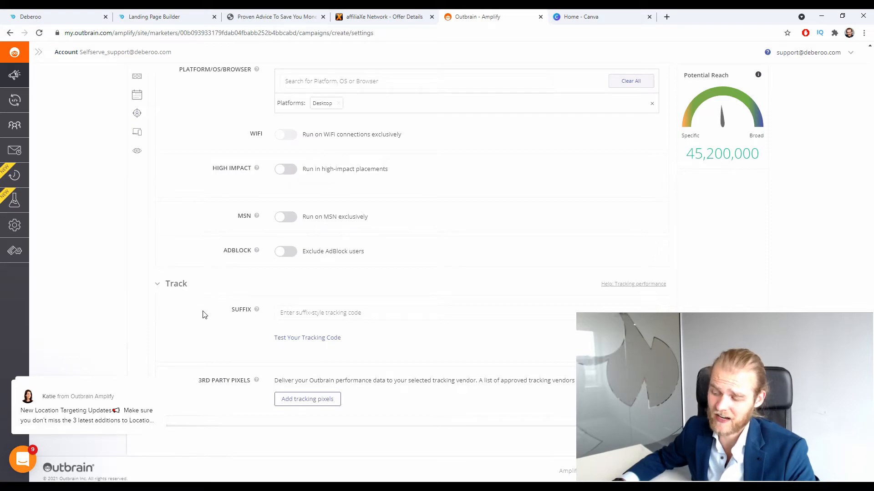
left_click_drag(226, 310, 250, 314)
left_click(240, 323)
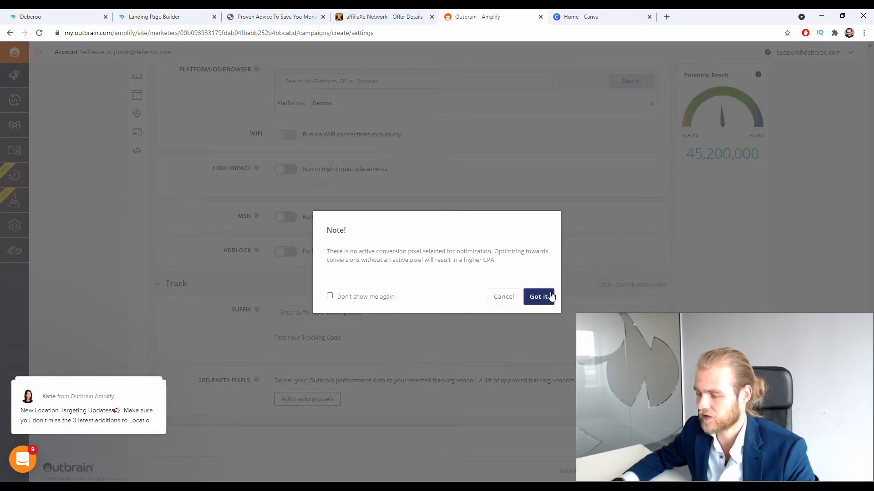
Accept the missing conversion pixel note to continue to content creation, and paste the campaign tracking link as the content URL.
left_click(548, 297)
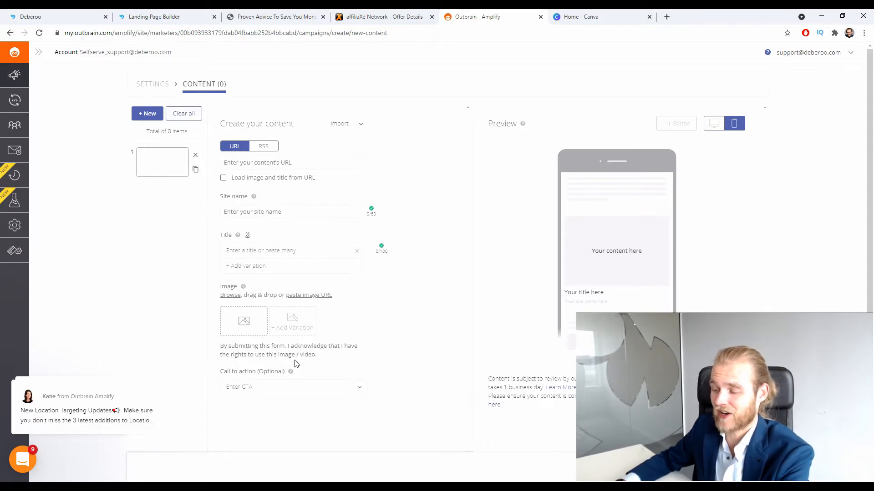
left_click(289, 163)
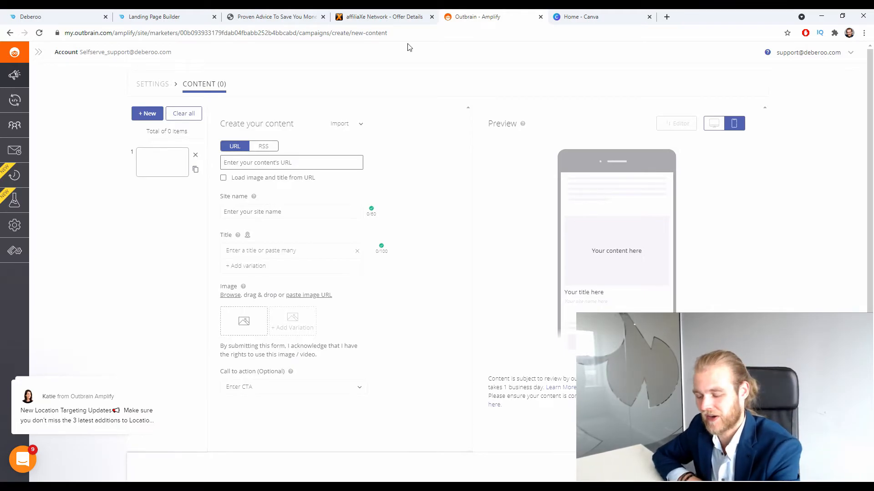
key("ctrl+v")
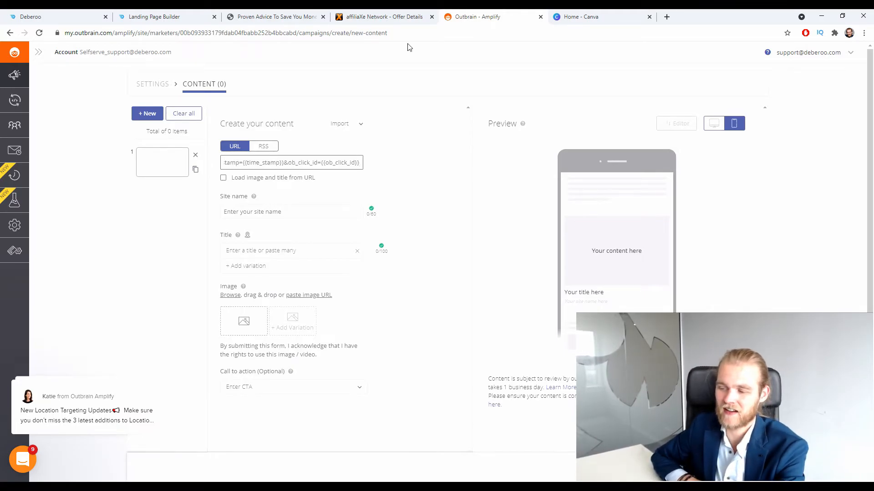
key("ctrl+a")
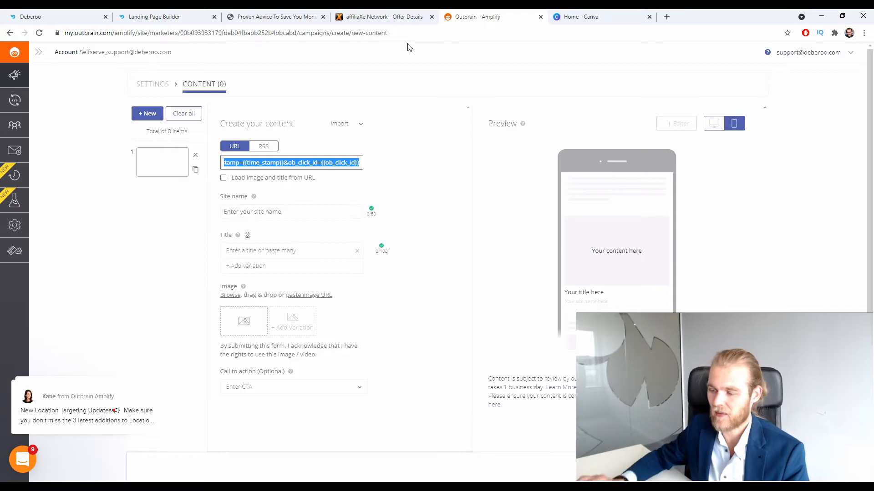
left_click(272, 205)
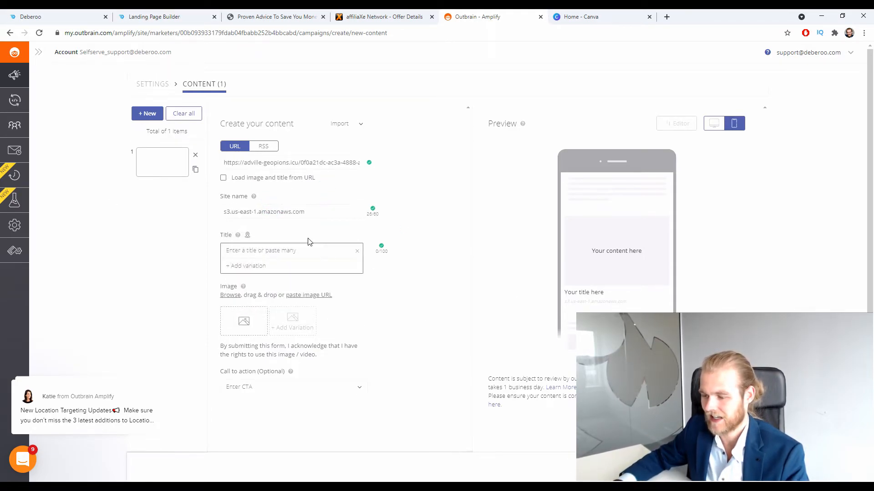
Set the ad content's site name to Insurance-Saver.com and check it in the preview.
left_click_drag(224, 212, 336, 211)
left_click(318, 229)
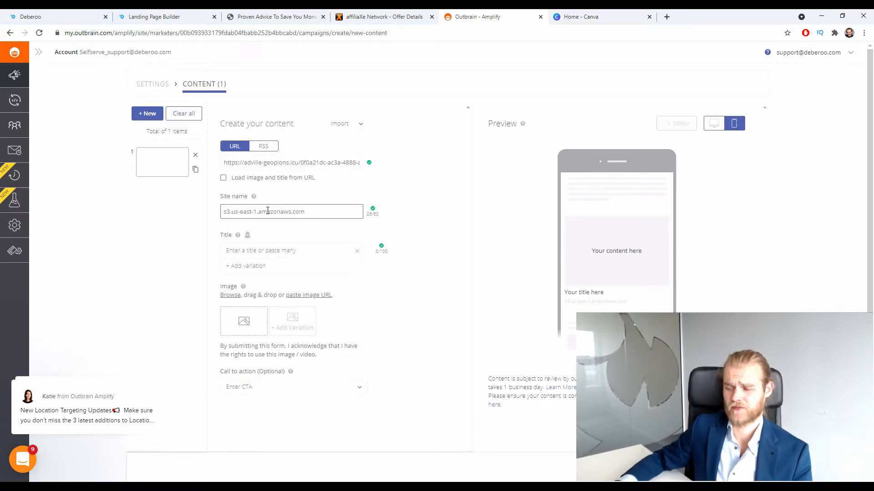
left_click_drag(290, 212, 91, 194)
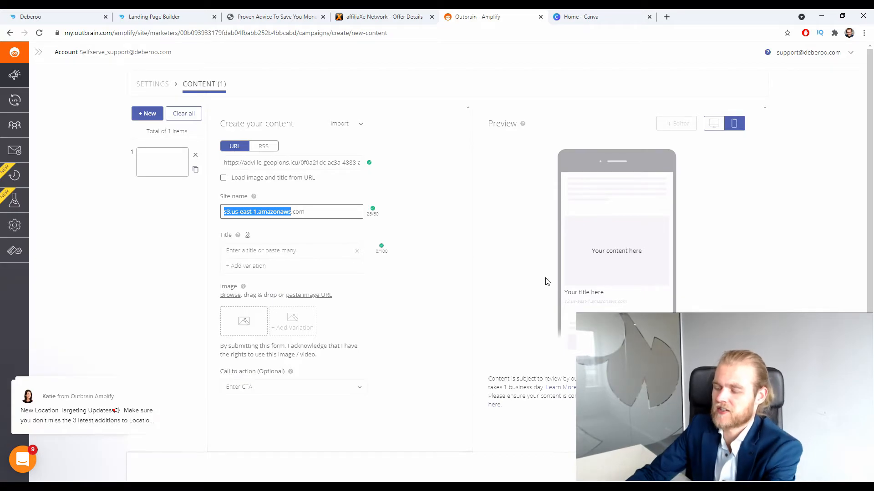
type("Insurance")
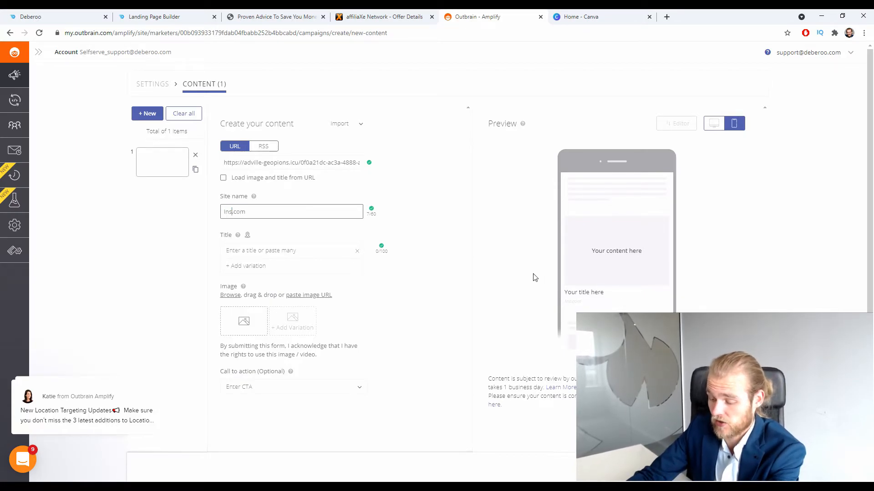
type("-Saver")
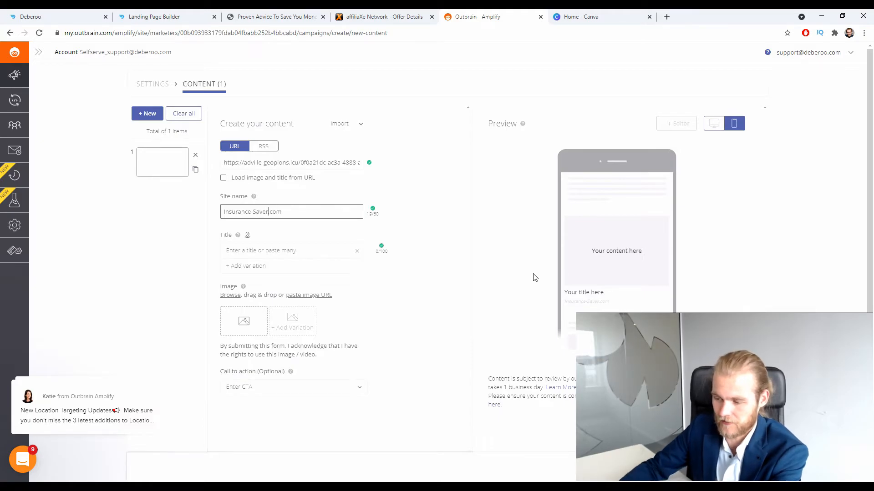
left_click(510, 291)
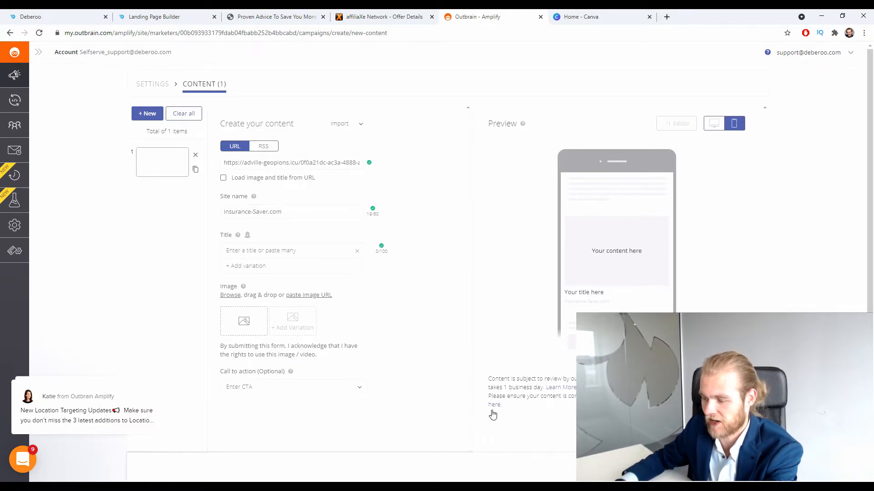
triple_click(622, 301)
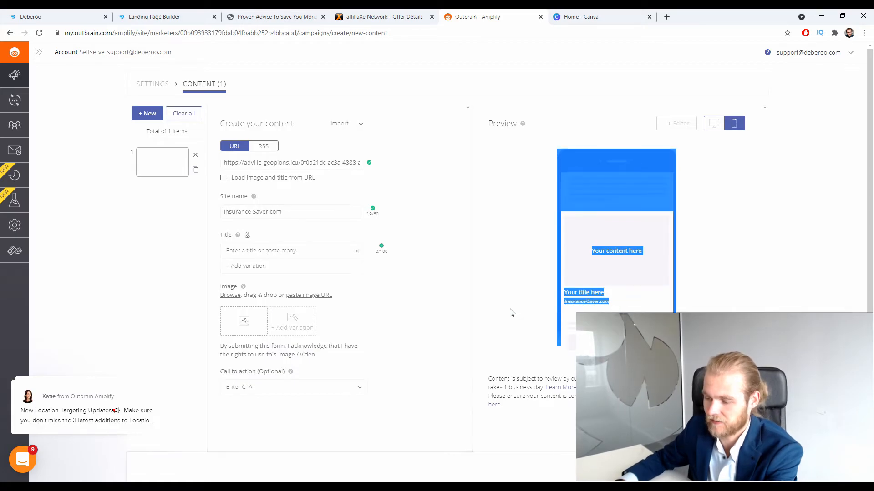
Enter the ad title "Find Out Why Your Paying Way Too Much for Your Auto Insurance. Start Saving Today!".
left_click(273, 250)
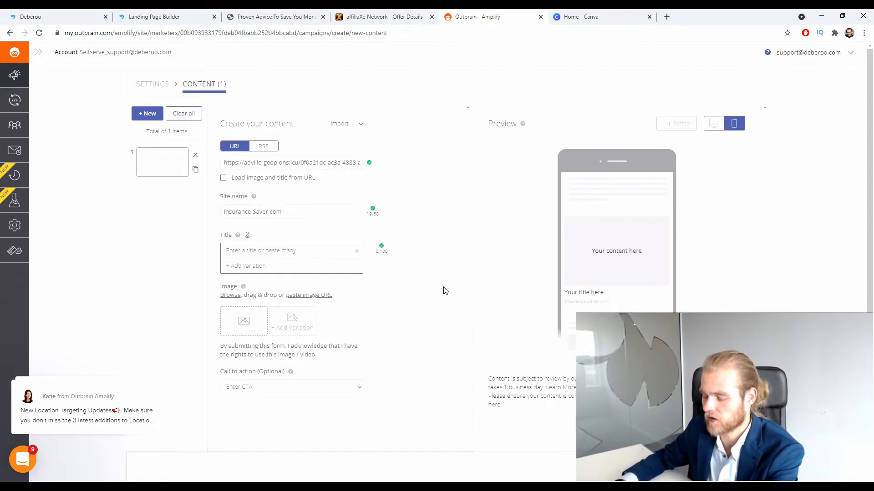
type("Find")
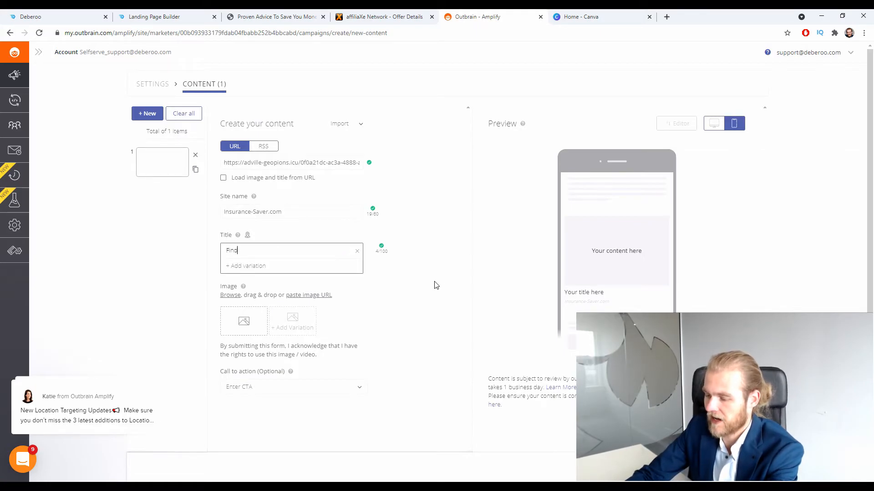
type(" Out Why Your Paying")
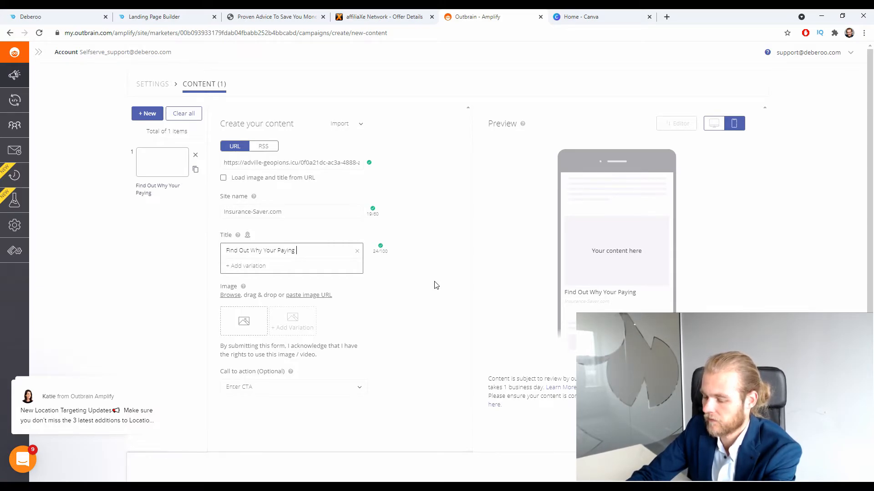
type(" way T")
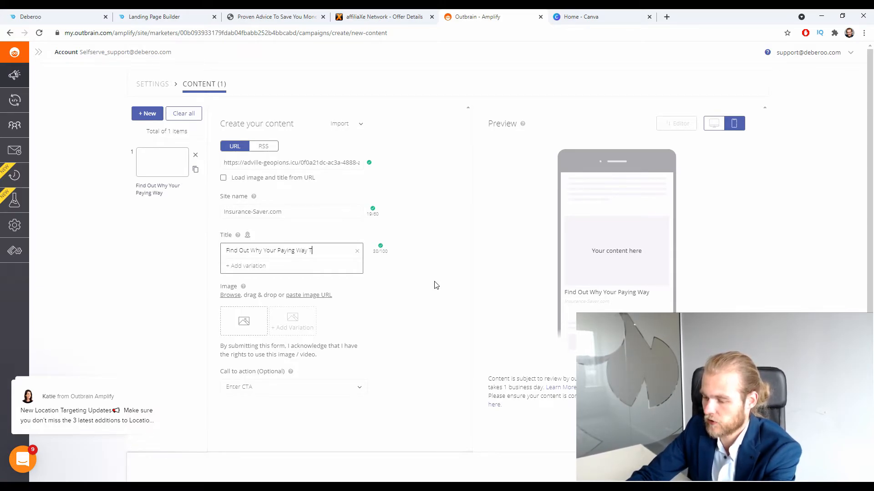
type("oo Ma")
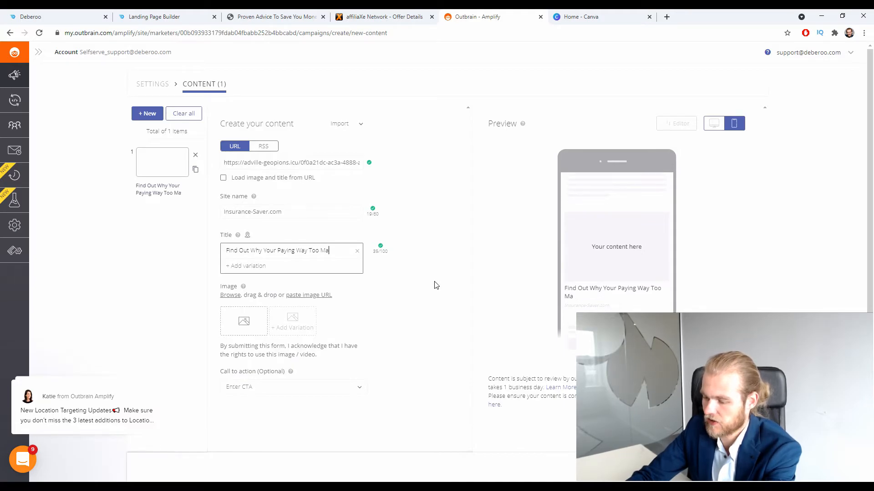
key("BackSpace")
type("uch for")
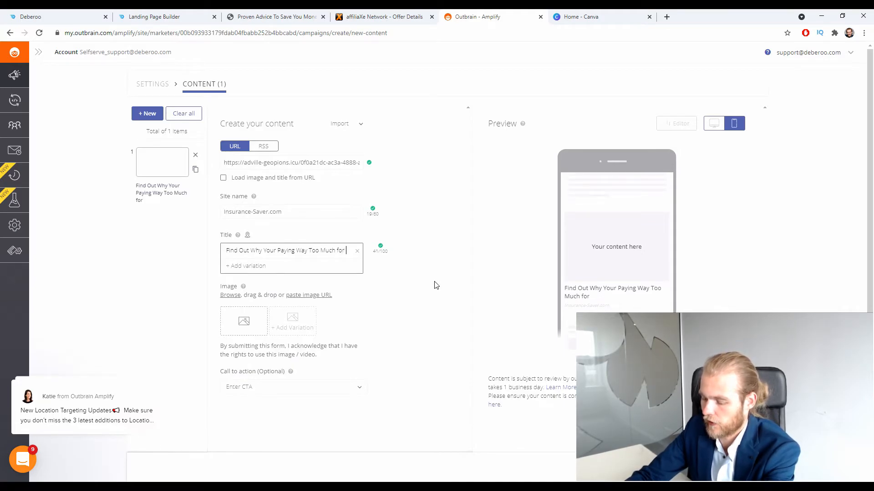
type(" Your Auto Insurance. Start")
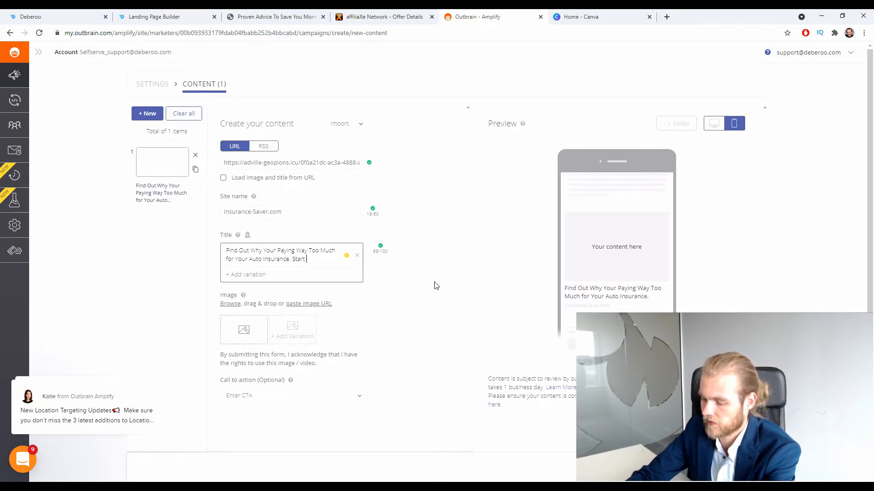
type(" Saving Today")
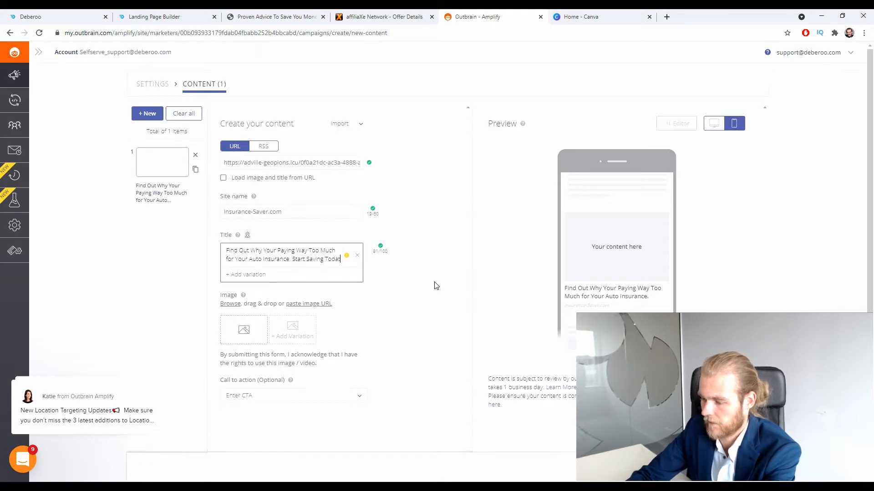
type("!")
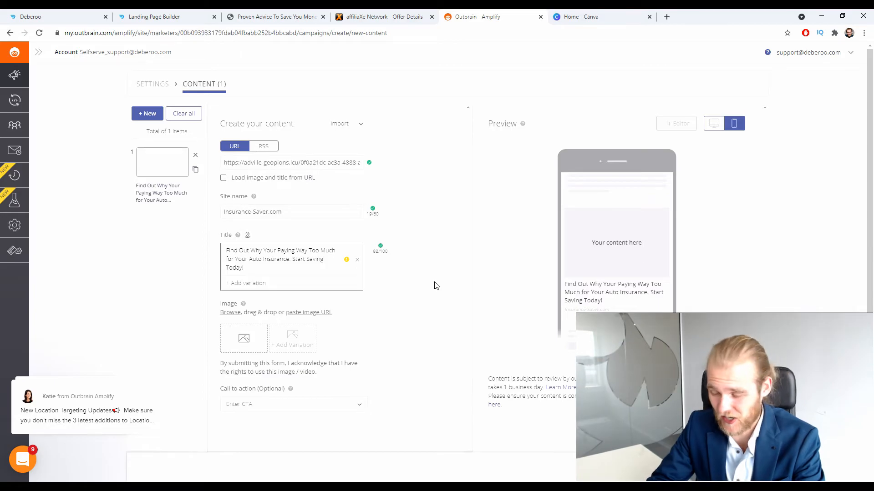
left_click(248, 283)
scroll(246, 296, "down", 1)
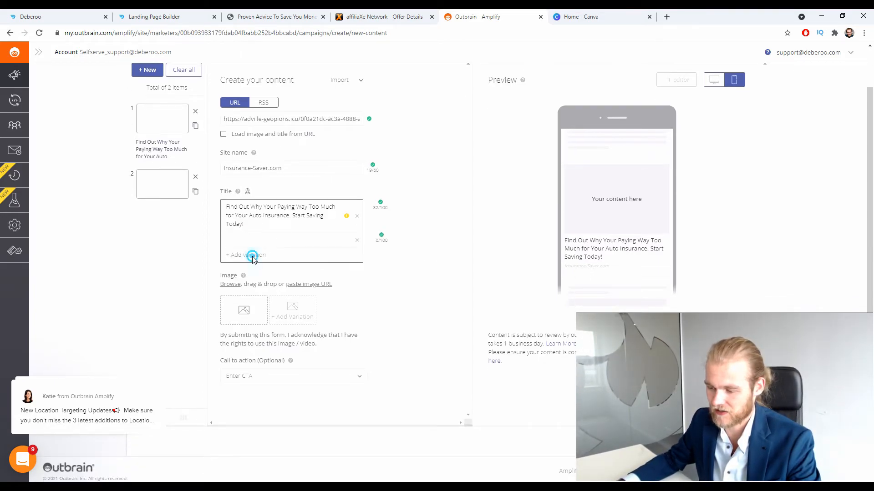
left_click(285, 240)
left_click(248, 255)
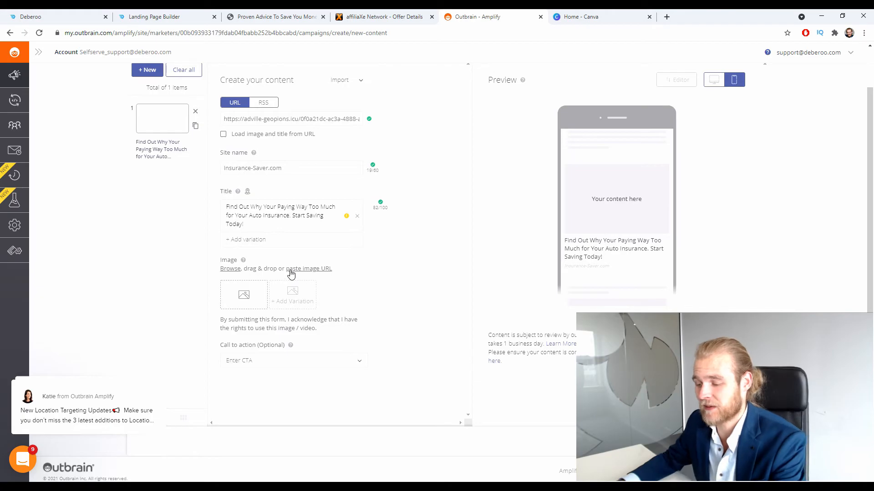
Switch to Canva and create a new custom-size design of 1000 × 600 px.
left_click(583, 15)
left_click(791, 56)
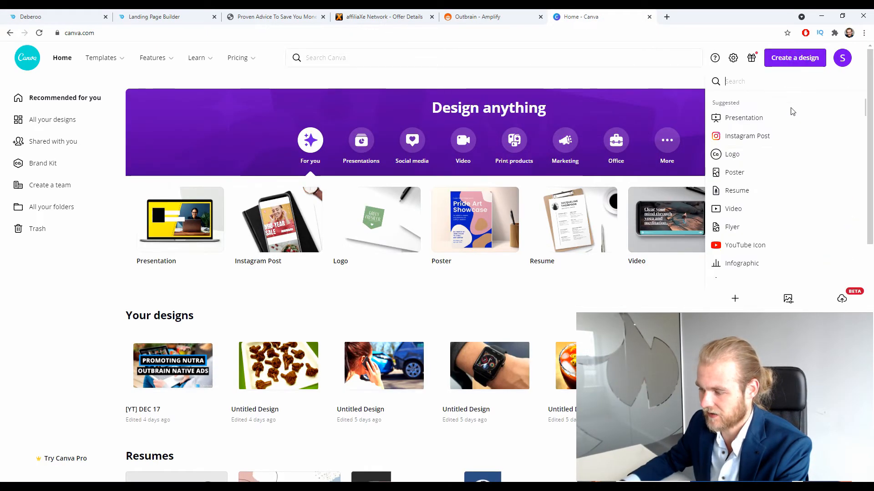
left_click(735, 298)
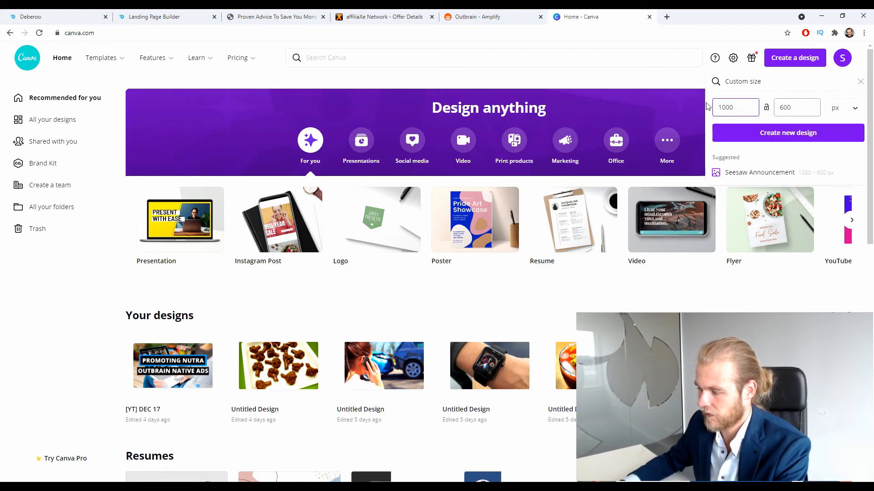
left_click(809, 133)
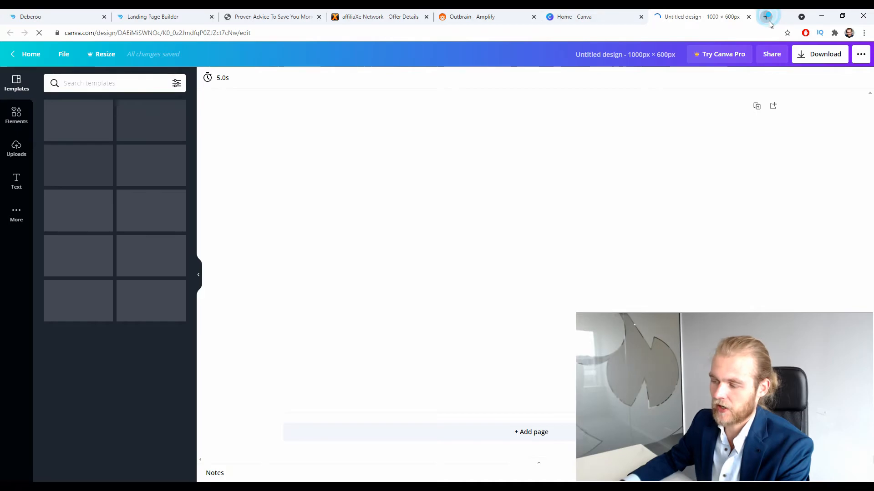
Search Google in a new browser tab for "auto insurance savings" and show the image results.
left_click(765, 17)
type("auto insurc")
key("BackSpace")
type("ance savings")
key("Return")
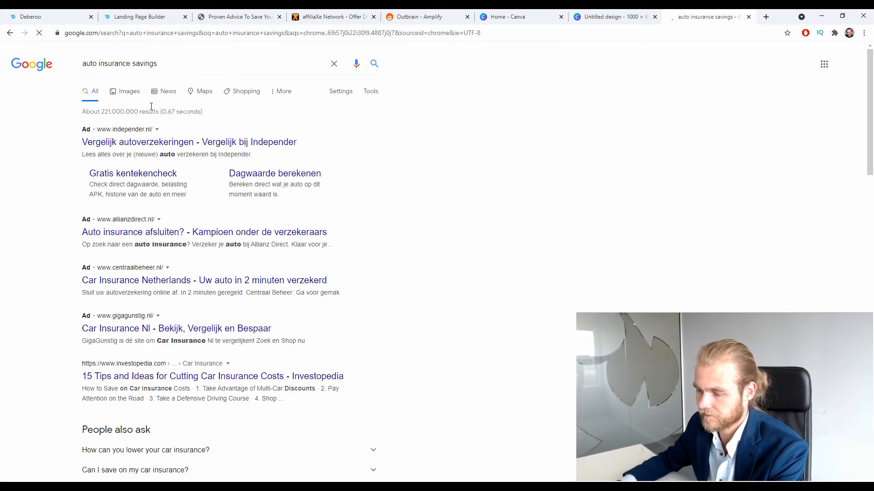
left_click(127, 96)
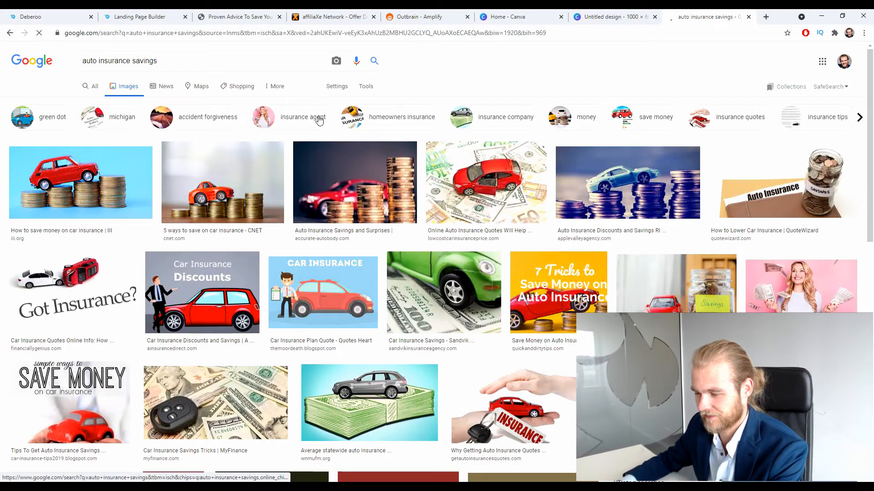
Look through the image results for an ad picture and preview the Shutterstock photo of a toy car on coins.
scroll(301, 104, "down", 1)
scroll(298, 107, "down", 1)
scroll(296, 111, "down", 10)
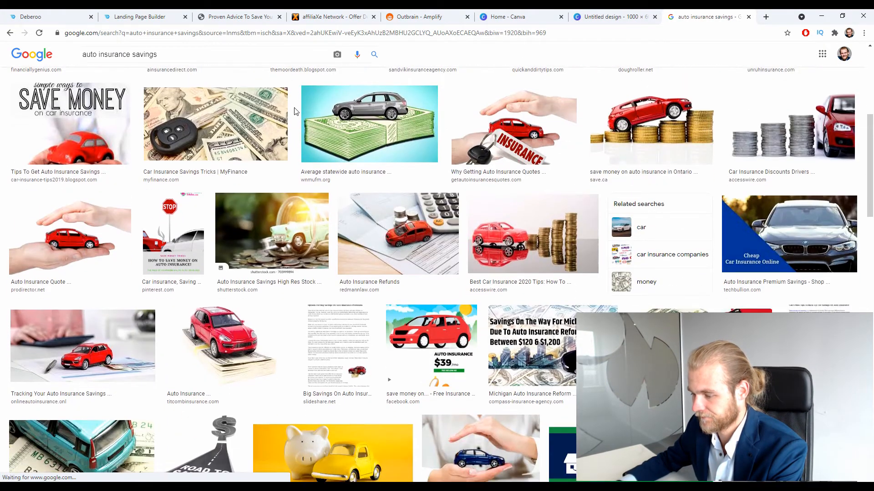
scroll(310, 115, "down", 5)
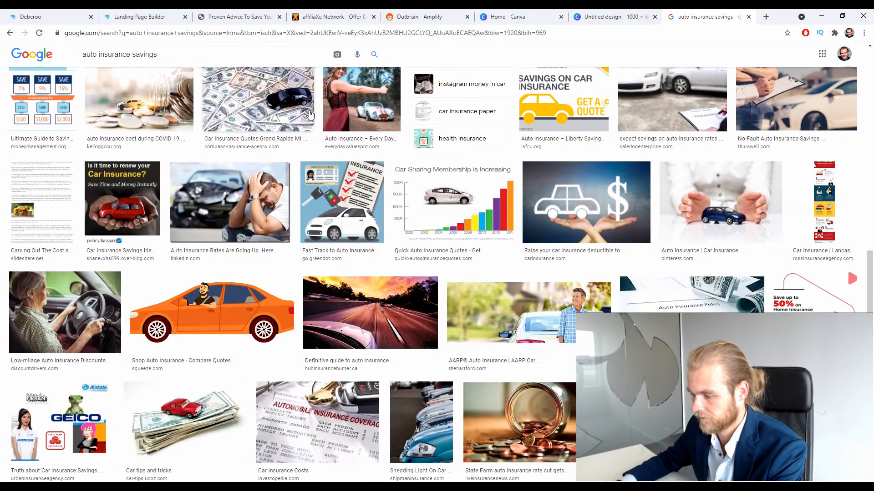
scroll(310, 113, "down", 7)
scroll(273, 150, "up", 20)
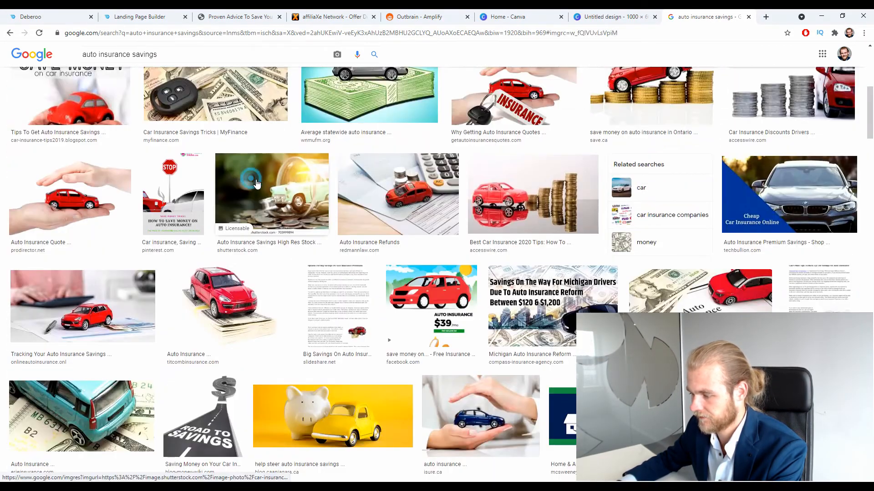
left_click(243, 182)
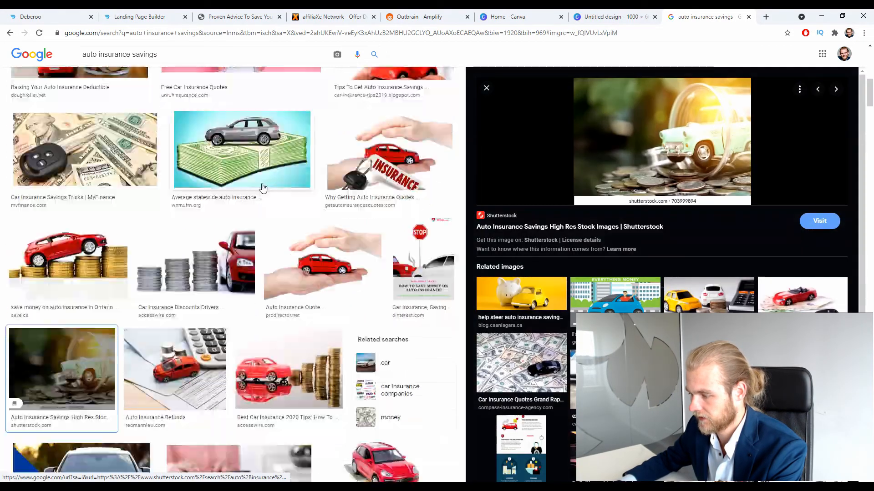
scroll(458, 217, "down", 10)
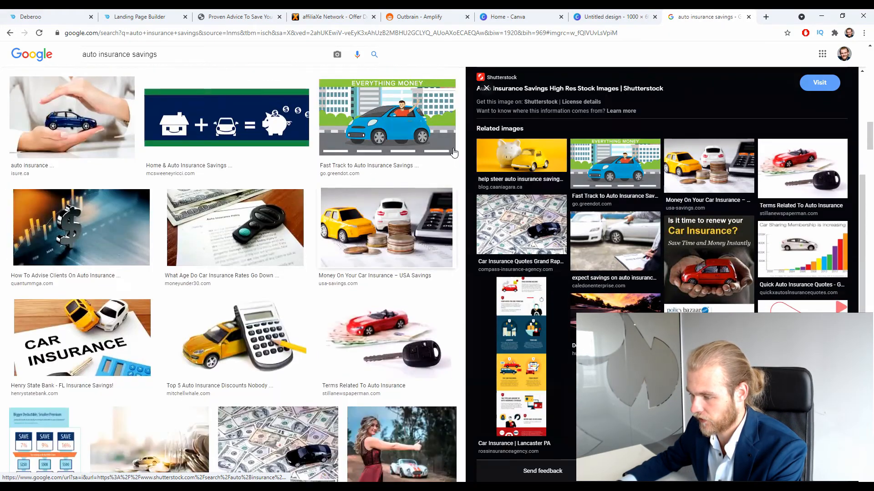
left_click(486, 88)
Examine the rest of the loaded auto insurance savings images for a suitable ad picture.
scroll(460, 98, "down", 10)
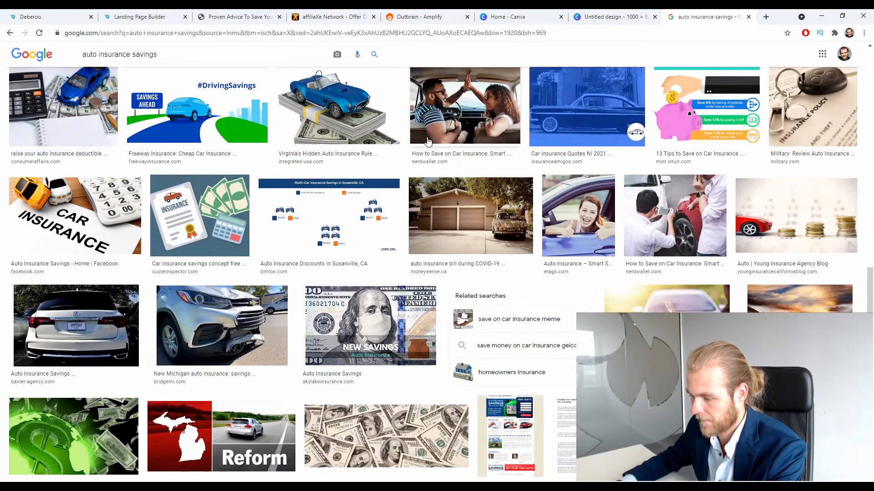
scroll(426, 143, "down", 7)
scroll(426, 146, "down", 9)
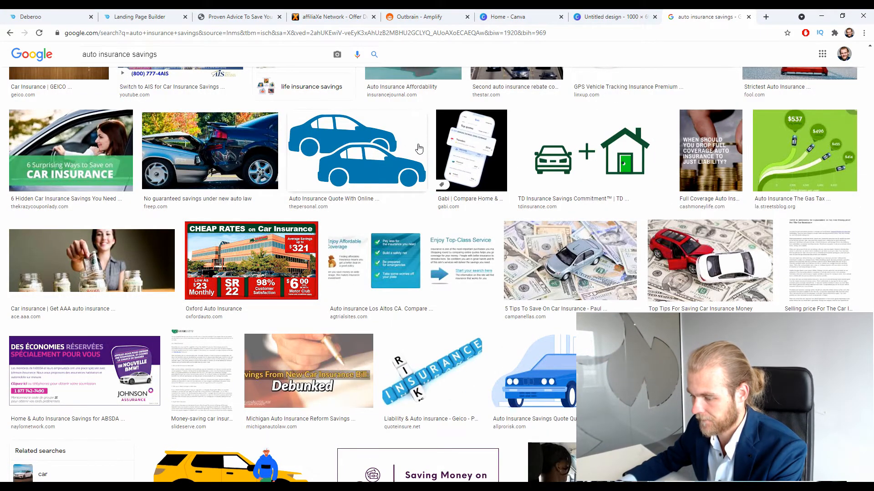
scroll(419, 148, "down", 4)
scroll(421, 148, "down", 3)
scroll(421, 147, "up", 2)
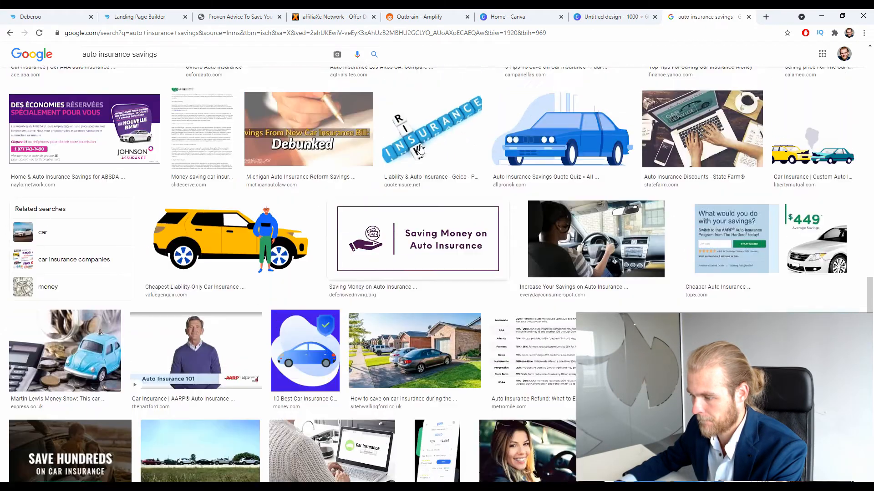
scroll(423, 148, "down", 7)
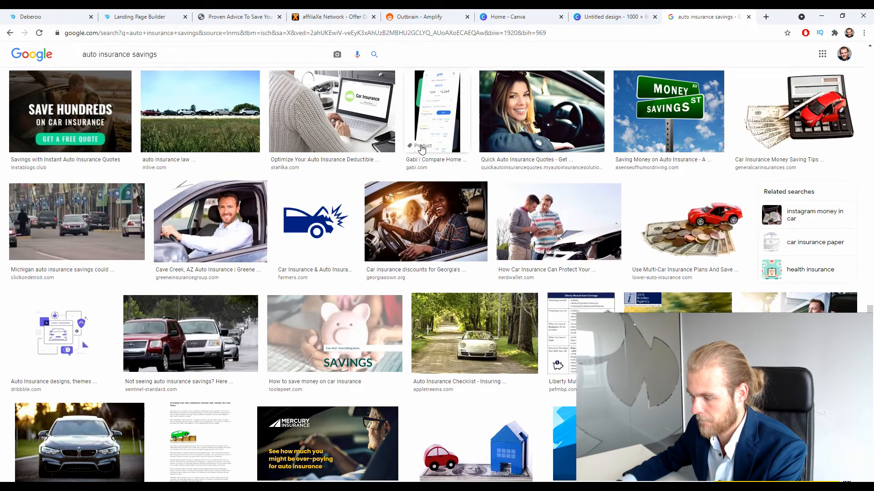
scroll(420, 148, "down", 14)
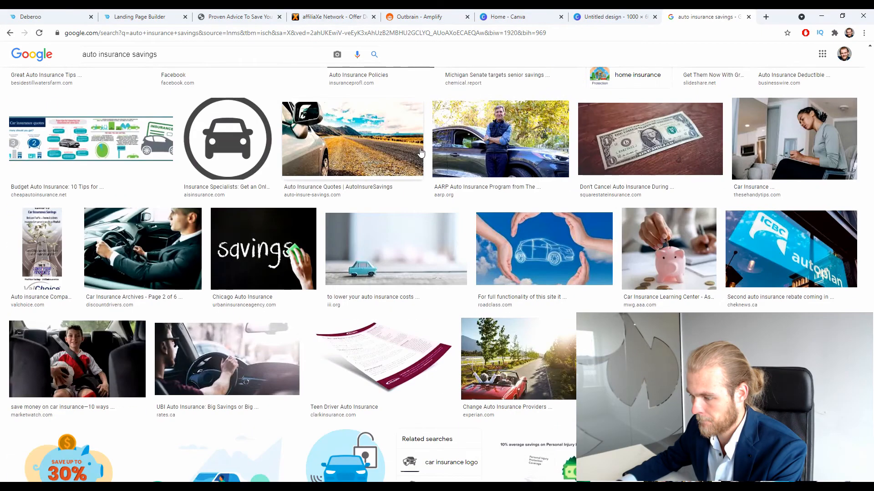
scroll(409, 145, "down", 2)
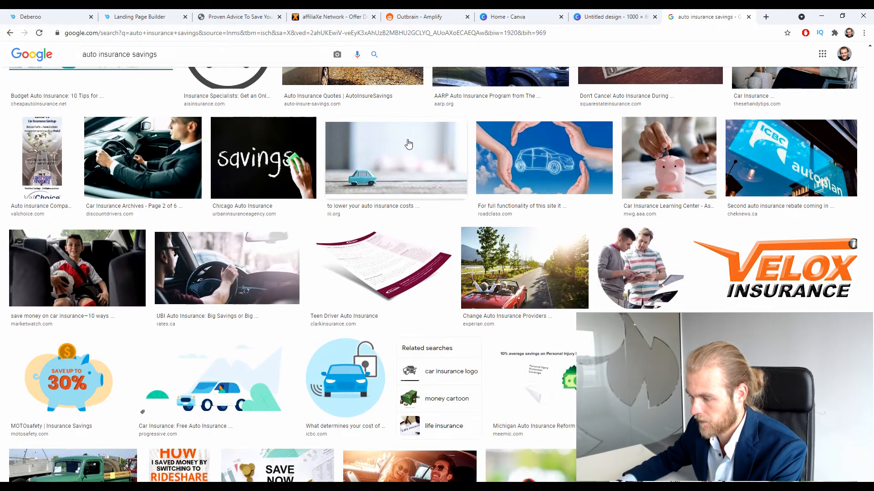
scroll(408, 144, "down", 8)
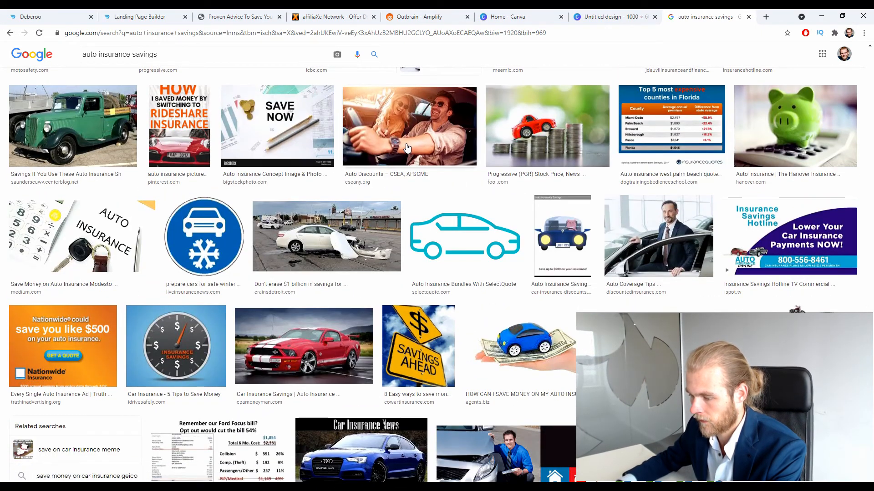
scroll(407, 148, "down", 7)
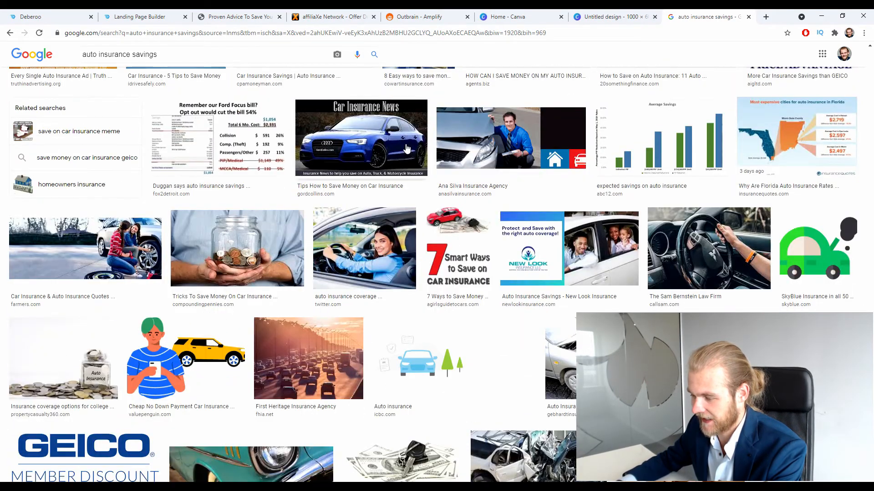
scroll(413, 144, "down", 12)
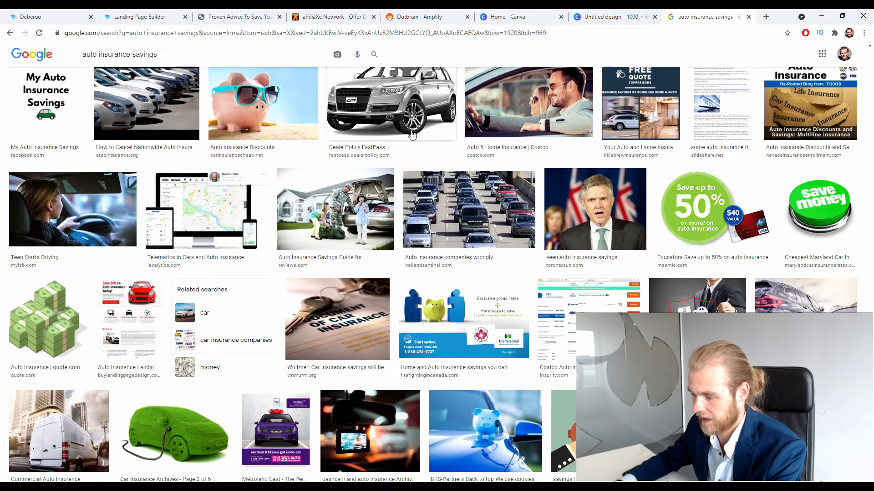
scroll(412, 135, "down", 2)
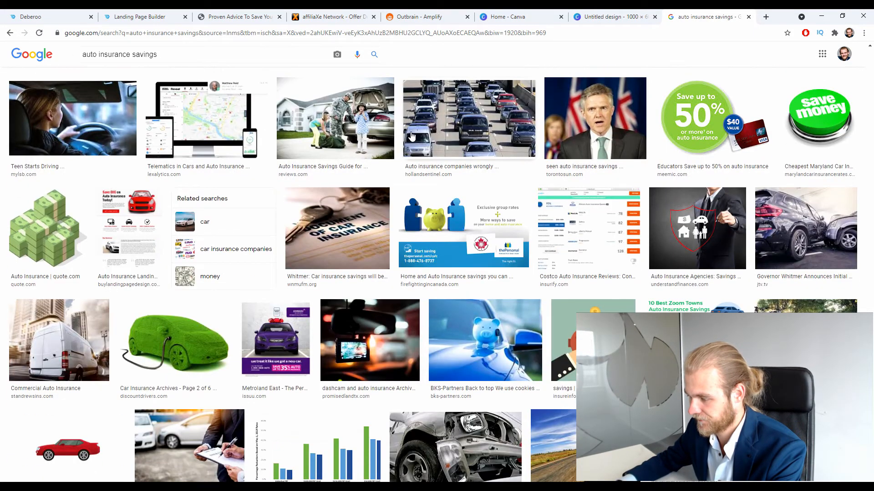
scroll(412, 135, "down", 7)
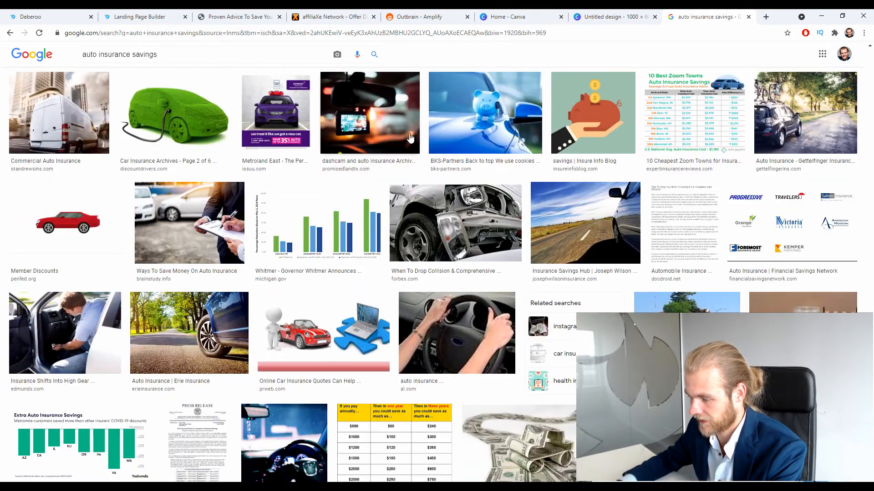
scroll(409, 138, "down", 7)
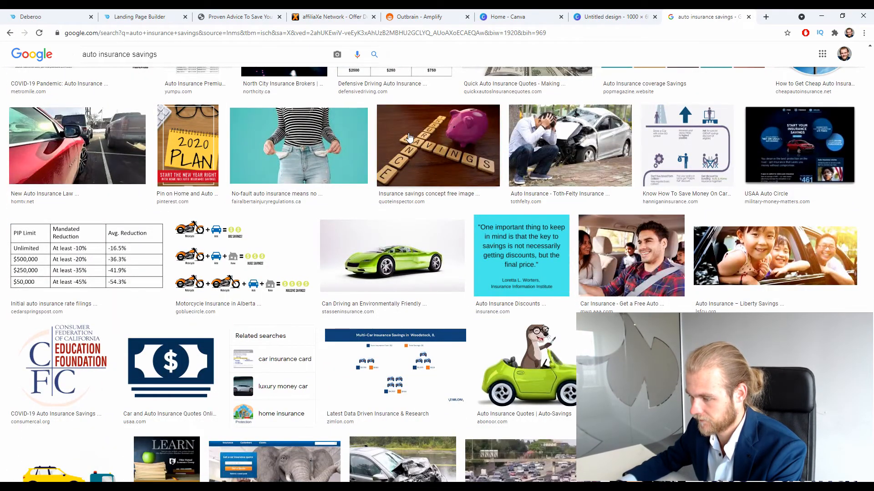
scroll(410, 139, "down", 7)
scroll(411, 139, "down", 6)
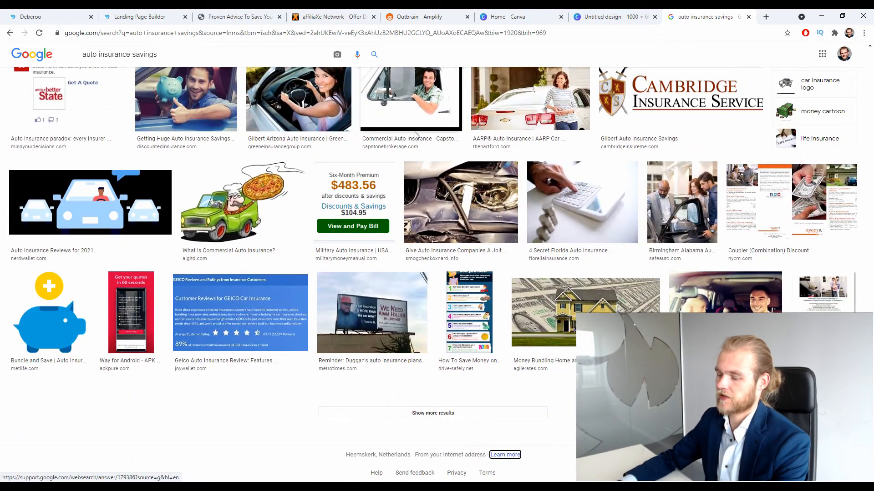
Load more image results and compare them with the earlier ones for a suitable ad picture.
left_click(484, 414)
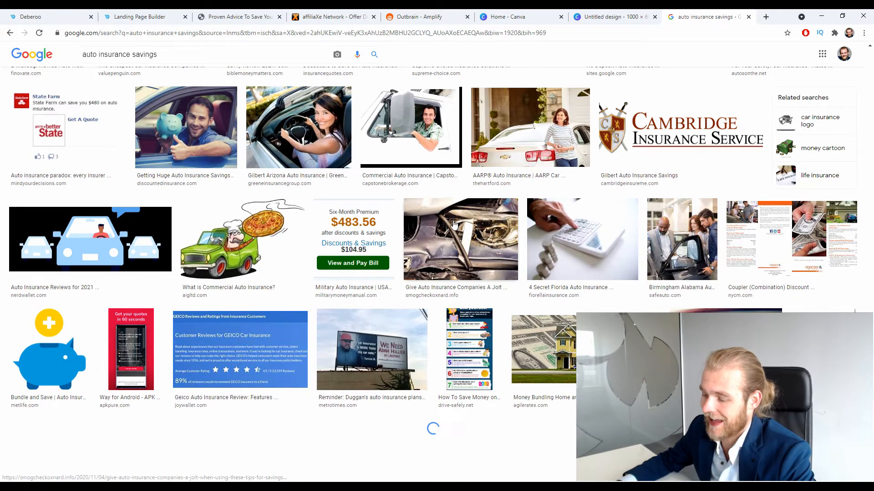
scroll(456, 223, "down", 15)
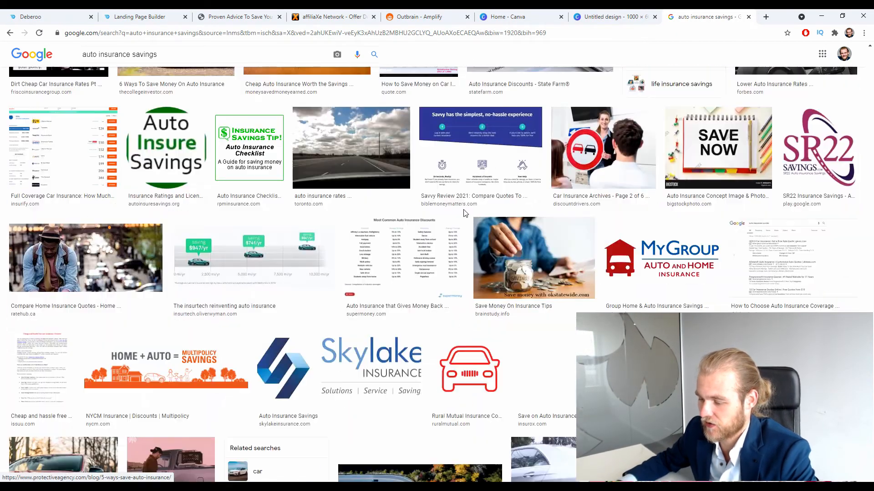
scroll(457, 218, "down", 15)
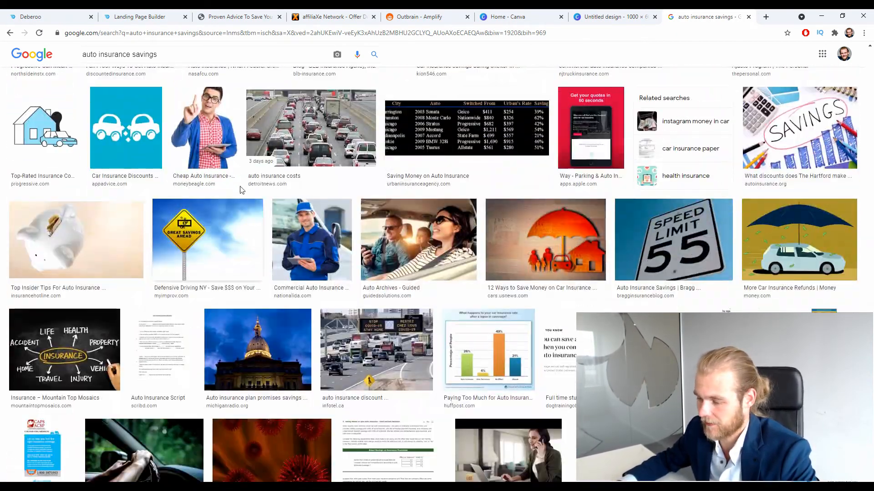
scroll(219, 161, "down", 1)
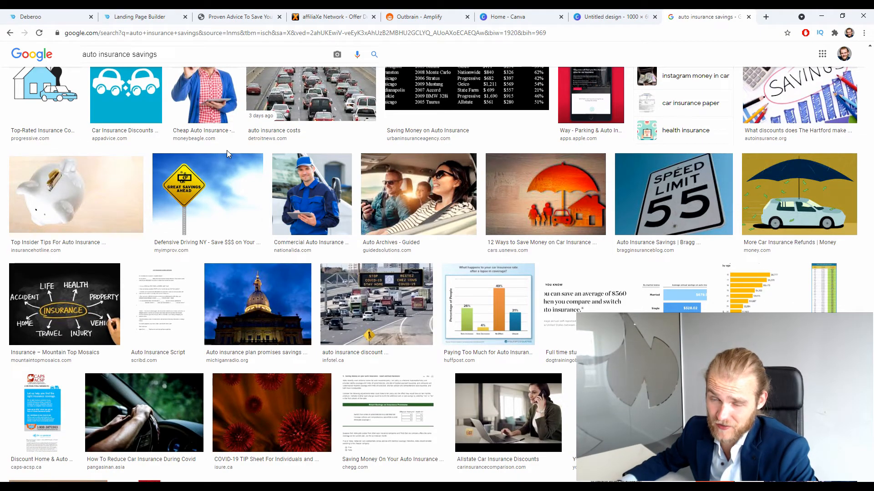
scroll(227, 152, "down", 16)
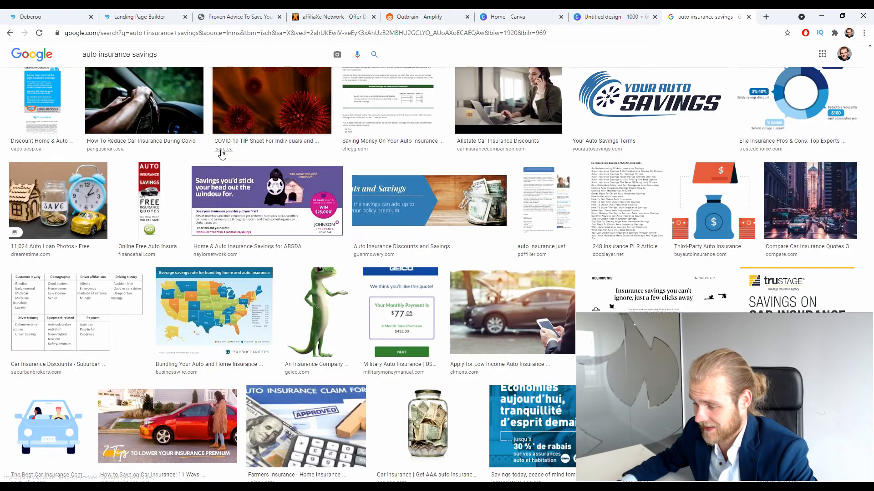
scroll(227, 155, "up", 14)
scroll(227, 156, "down", 20)
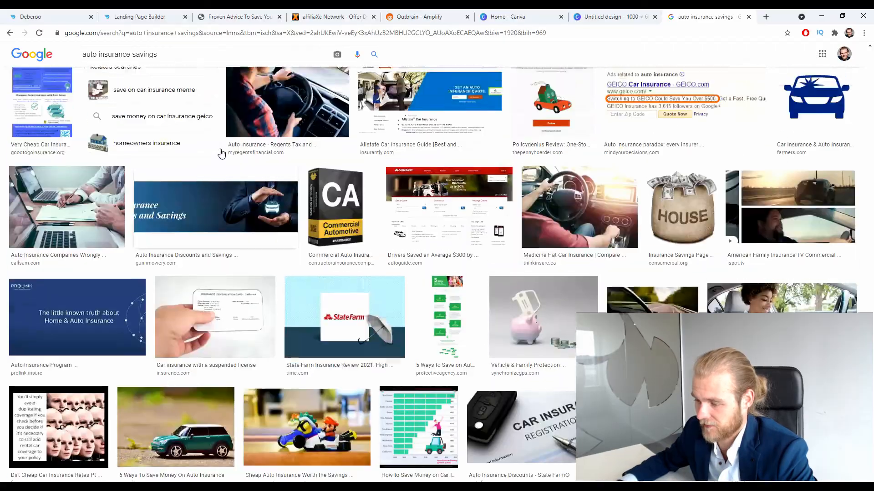
scroll(217, 149, "up", 20)
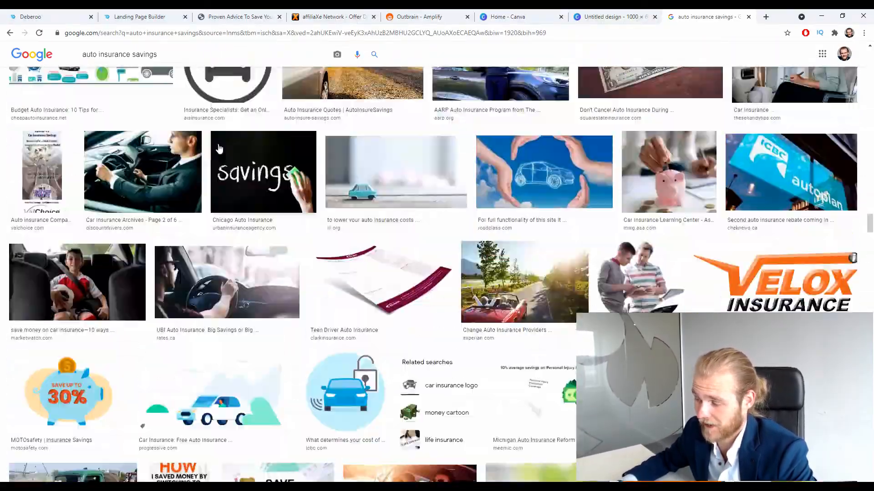
scroll(246, 184, "up", 20)
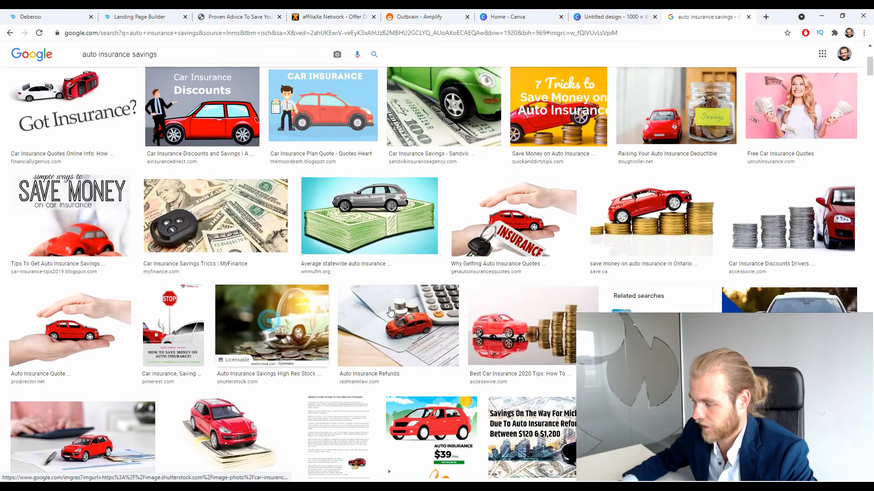
Open the Shutterstock photo of the light green toy car on coins and save the image to the computer.
left_click(269, 320)
right_click(697, 157)
left_click(741, 253)
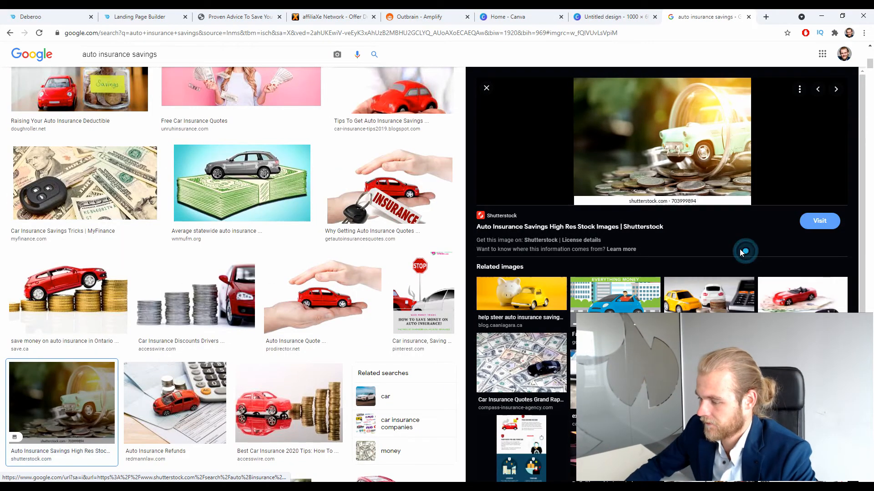
key("Return")
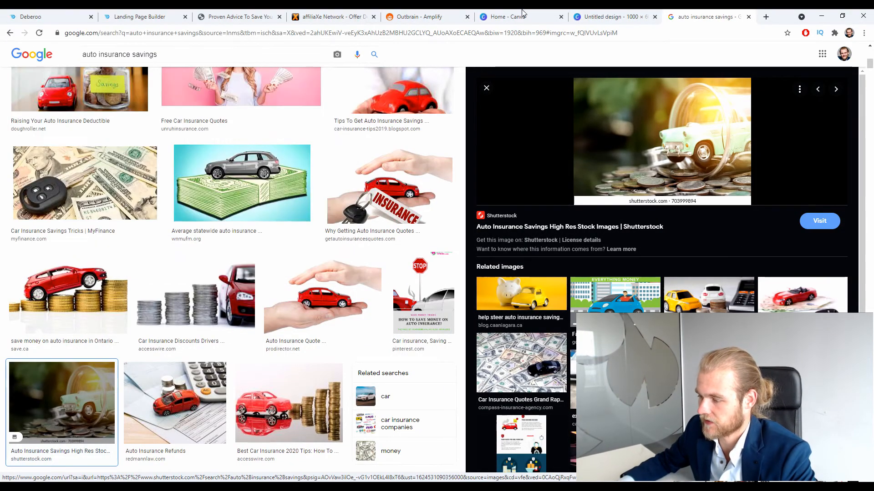
Switch to the Canva design, upload the saved car insurance picture and place it so it fills the 1000 × 600 px page.
left_click(612, 17)
left_click_drag(54, 474, 114, 273)
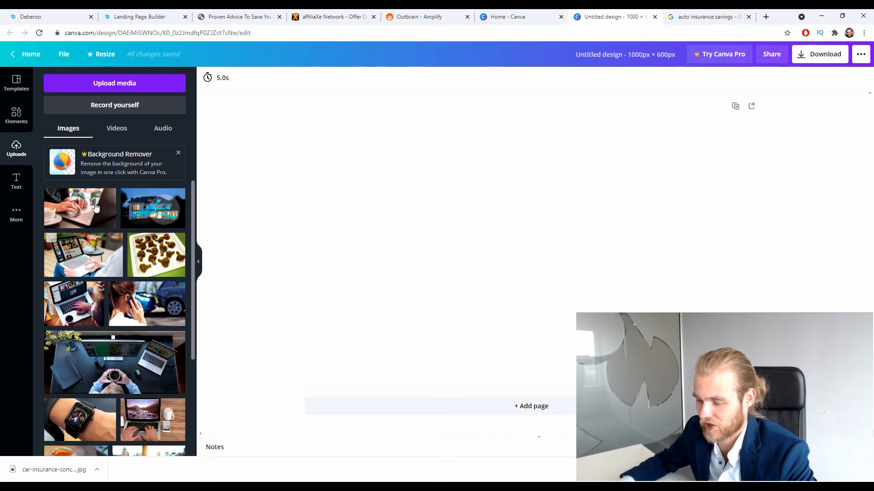
left_click_drag(54, 470, 184, 240)
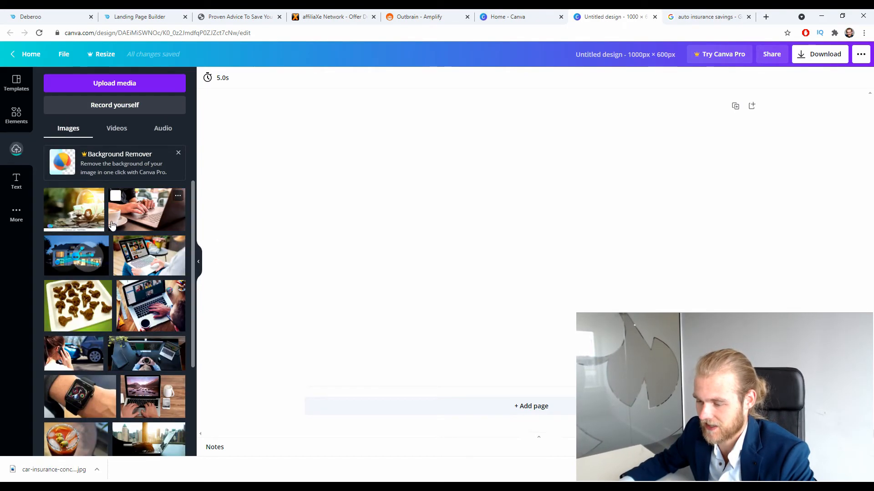
left_click_drag(84, 207, 323, 159)
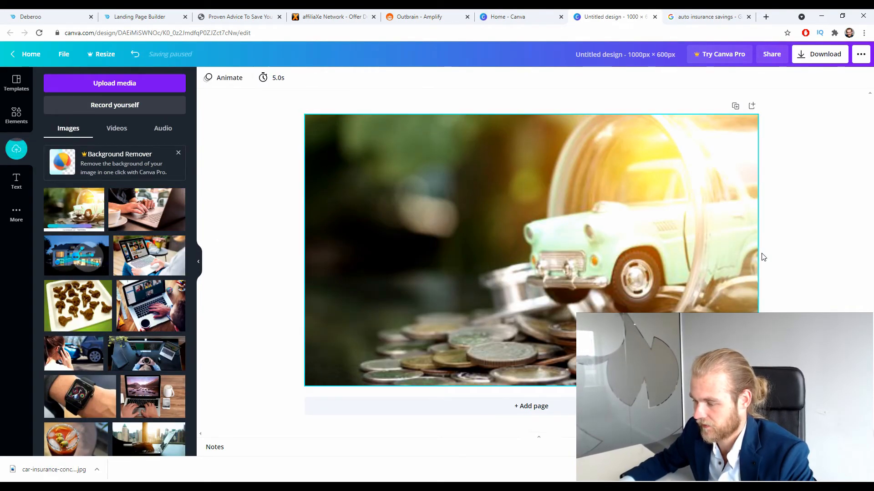
Adjust the car picture to brightness 11, contrast 5, saturation 35 and blur -19.
left_click(460, 209)
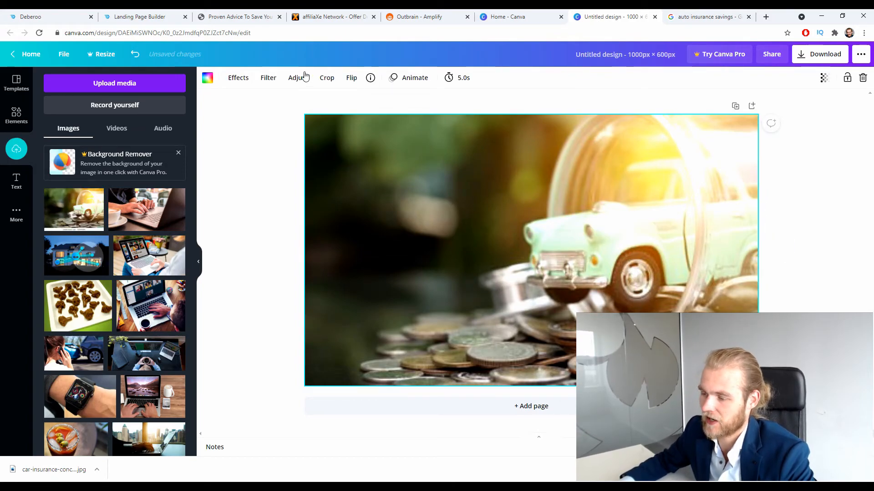
left_click(298, 77)
left_click_drag(119, 101, 137, 142)
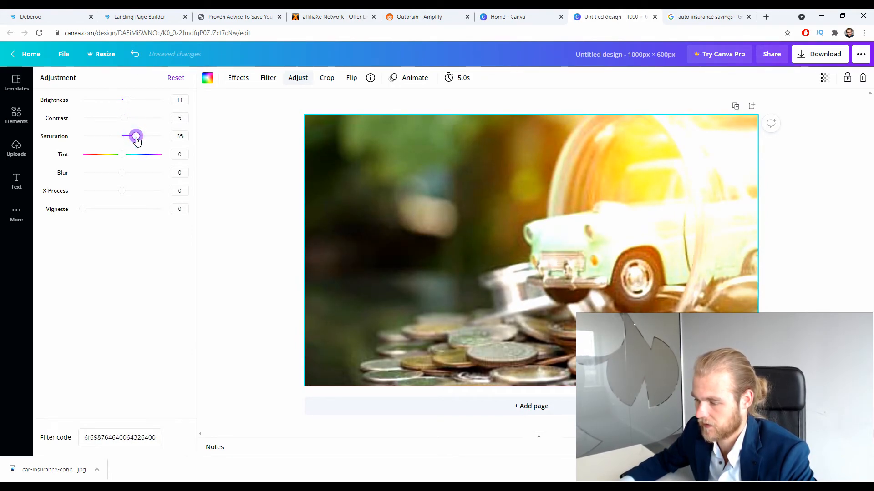
left_click_drag(124, 178, 116, 180)
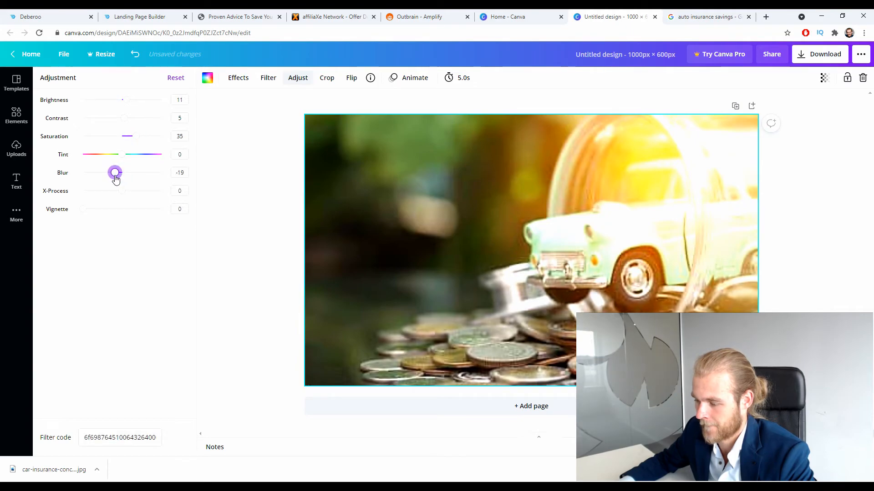
left_click(303, 290)
Download the finished design as a PNG and add it as the ad's image in Outbrain Amplify.
left_click(816, 60)
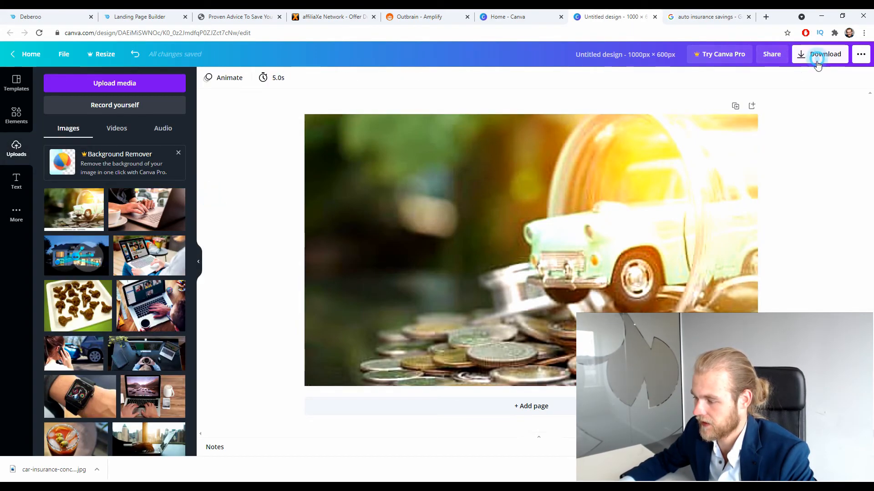
left_click(778, 233)
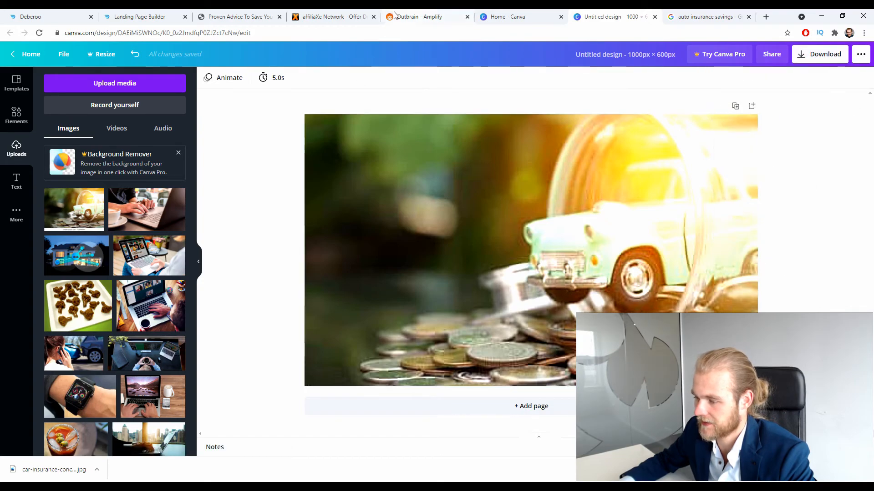
left_click(402, 16)
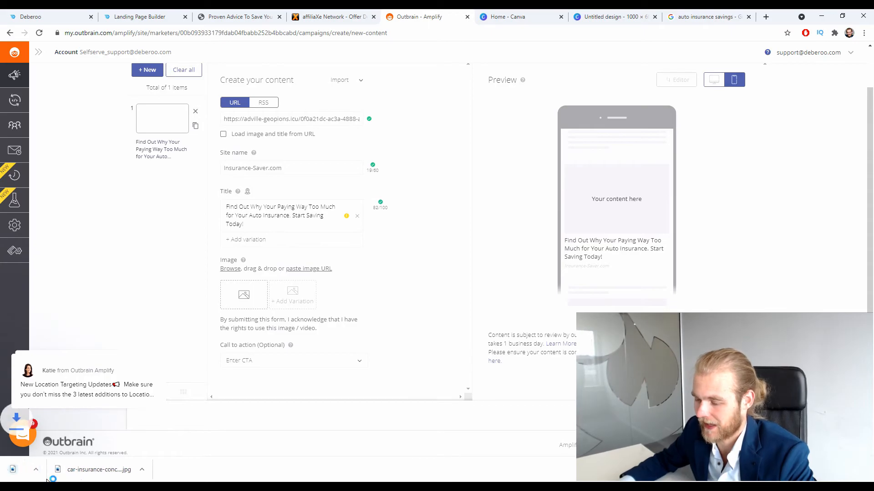
left_click_drag(52, 470, 393, 322)
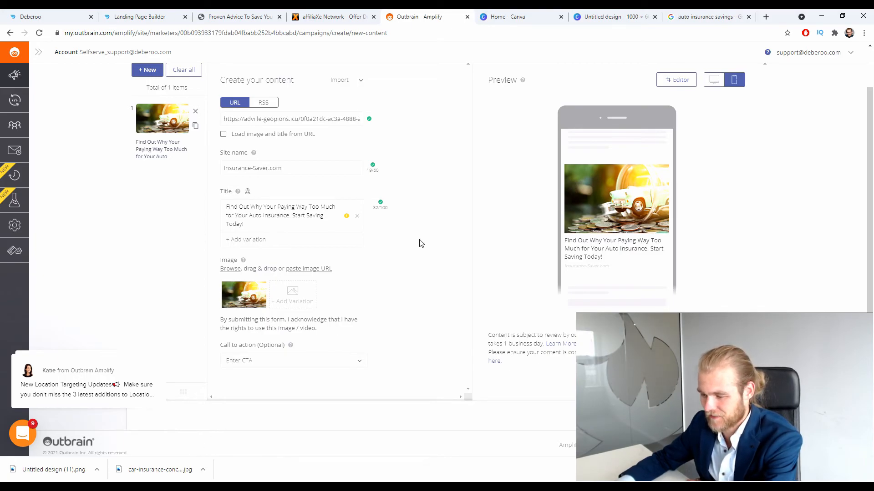
Set the ad's call to action to Scopri (Learn More) and show the ad in the desktop preview.
left_click(326, 360)
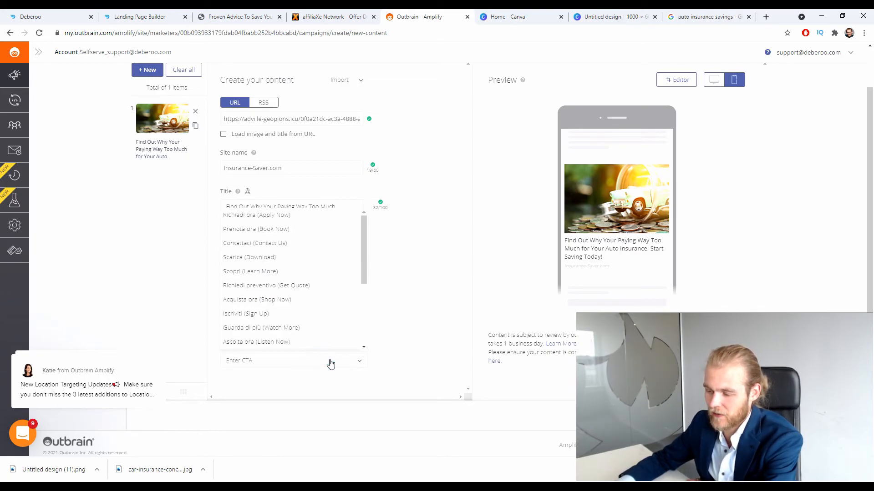
scroll(336, 251, "down", 5)
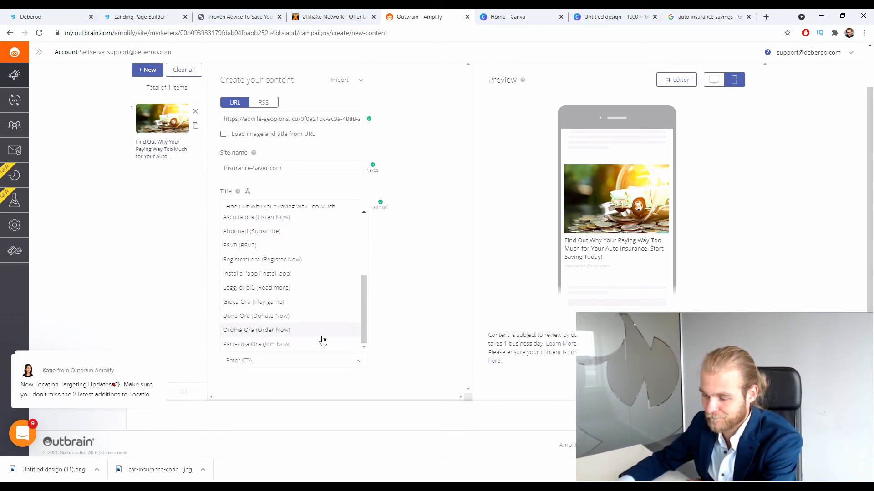
scroll(323, 346, "up", 1)
scroll(300, 280, "up", 2)
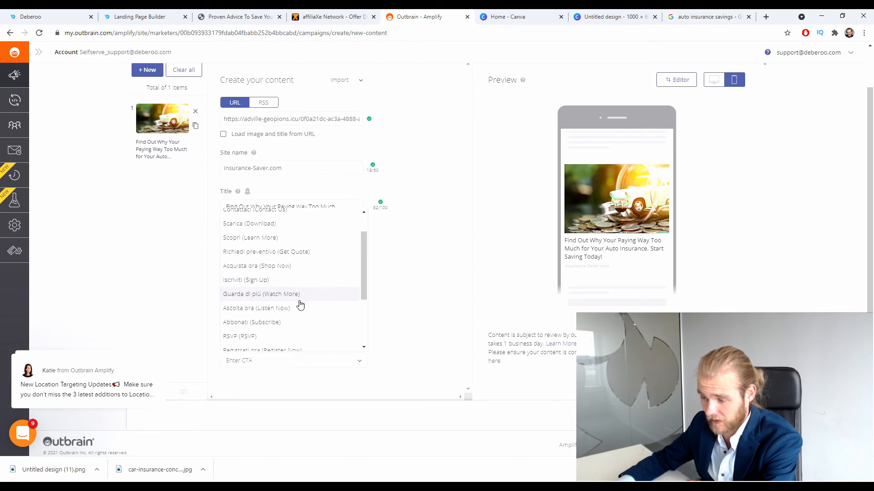
left_click(294, 273)
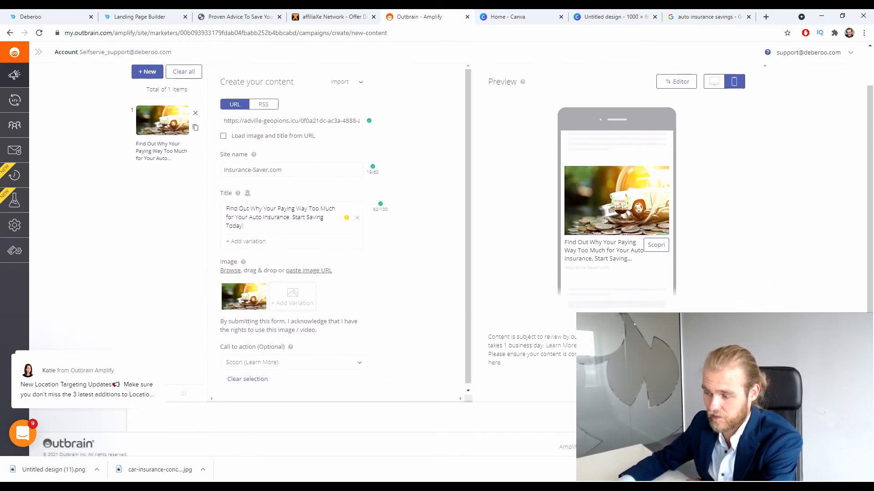
left_click(719, 80)
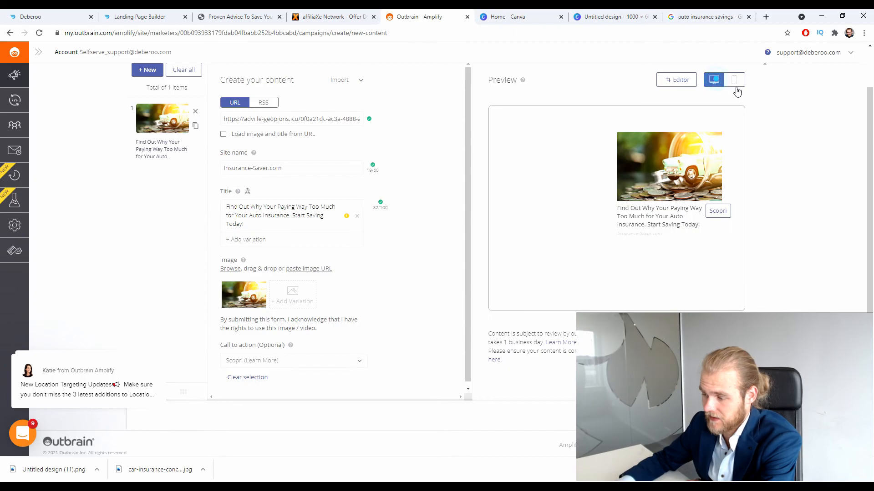